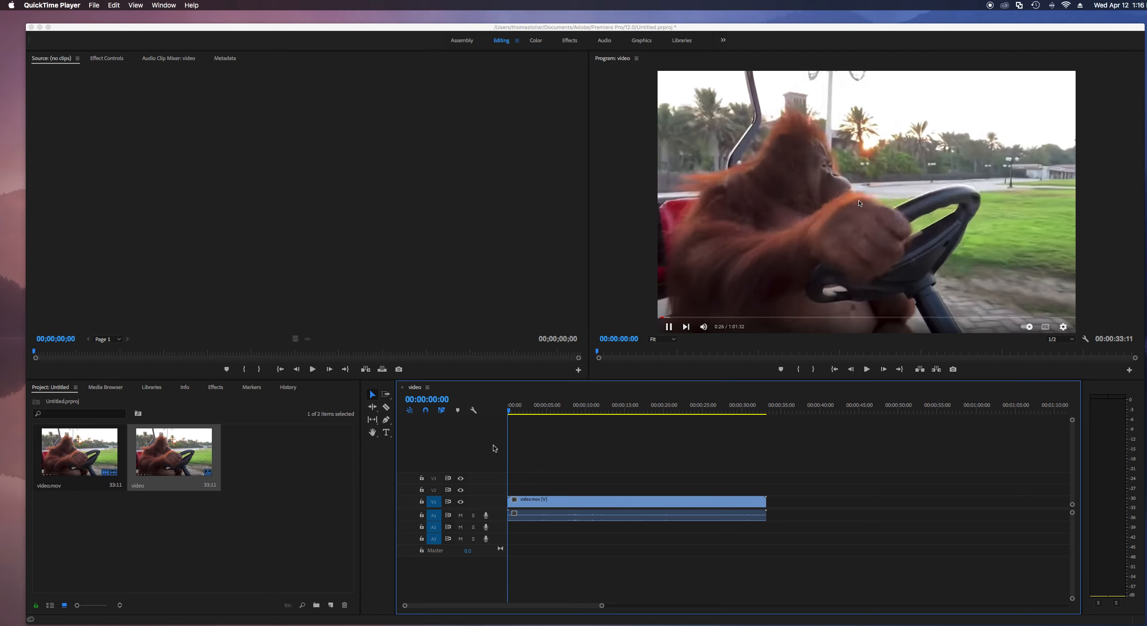
{"action": "left_click", "coordinate": [620, 503]}
{"action": "left_click", "coordinate": [607, 515]}
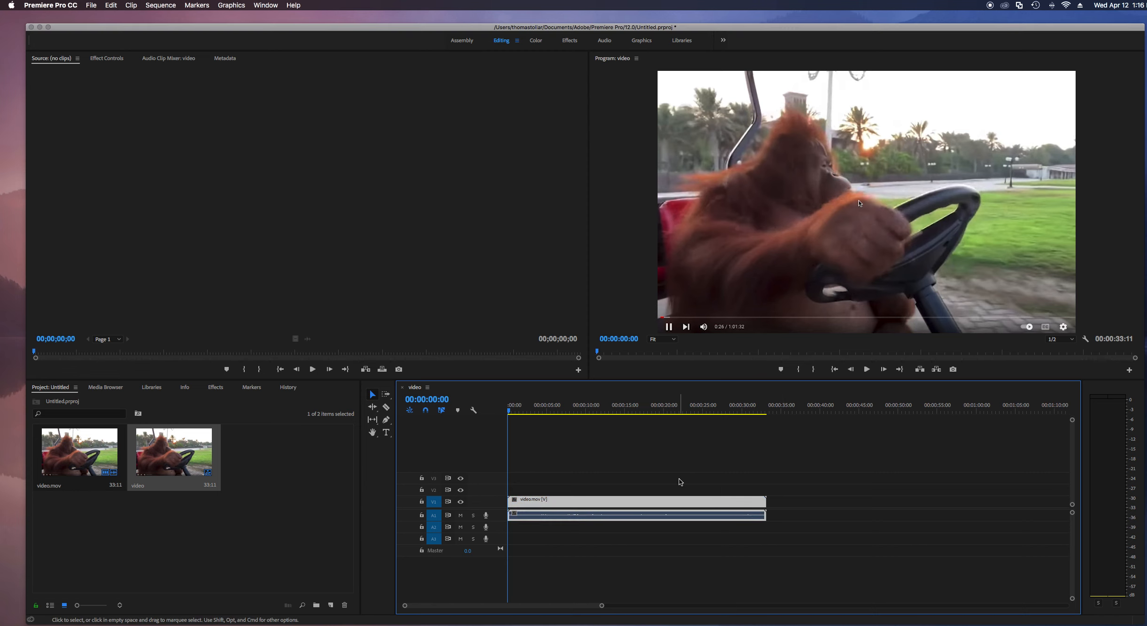
{"action": "left_click", "coordinate": [639, 502]}
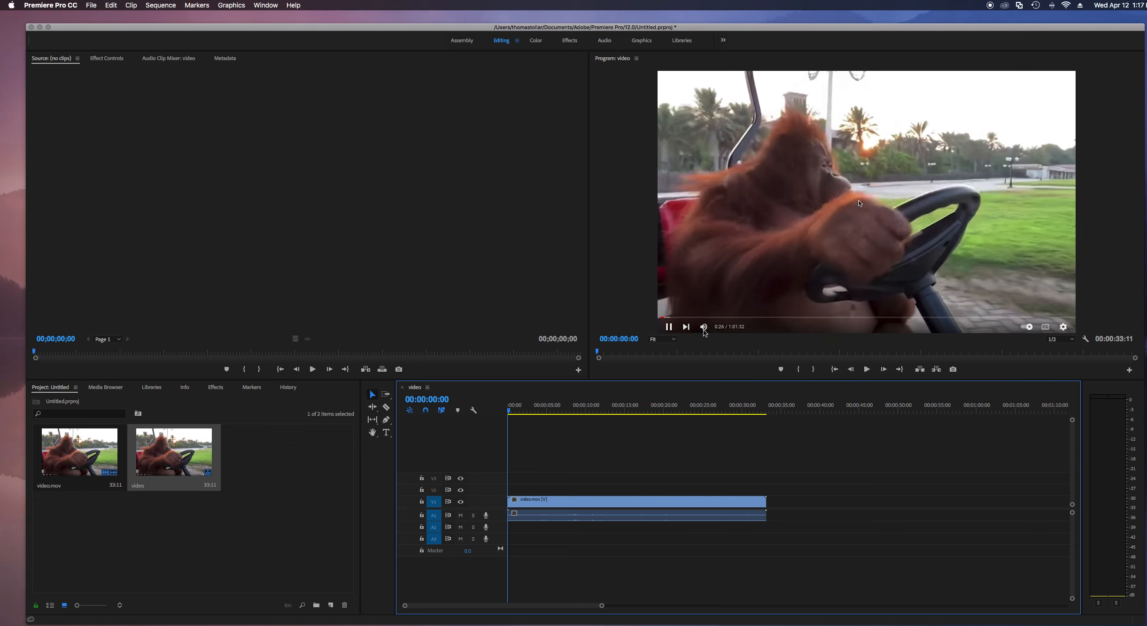
Play the video sequence from its start for several seconds, stop it, and return the playhead to the beginning.
{"action": "mouse_move", "coordinate": [510, 413]}
{"action": "left_mouse_down"}
{"action": "mouse_move", "coordinate": [724, 411]}
{"action": "mouse_move", "coordinate": [508, 413]}
{"action": "left_mouse_up"}
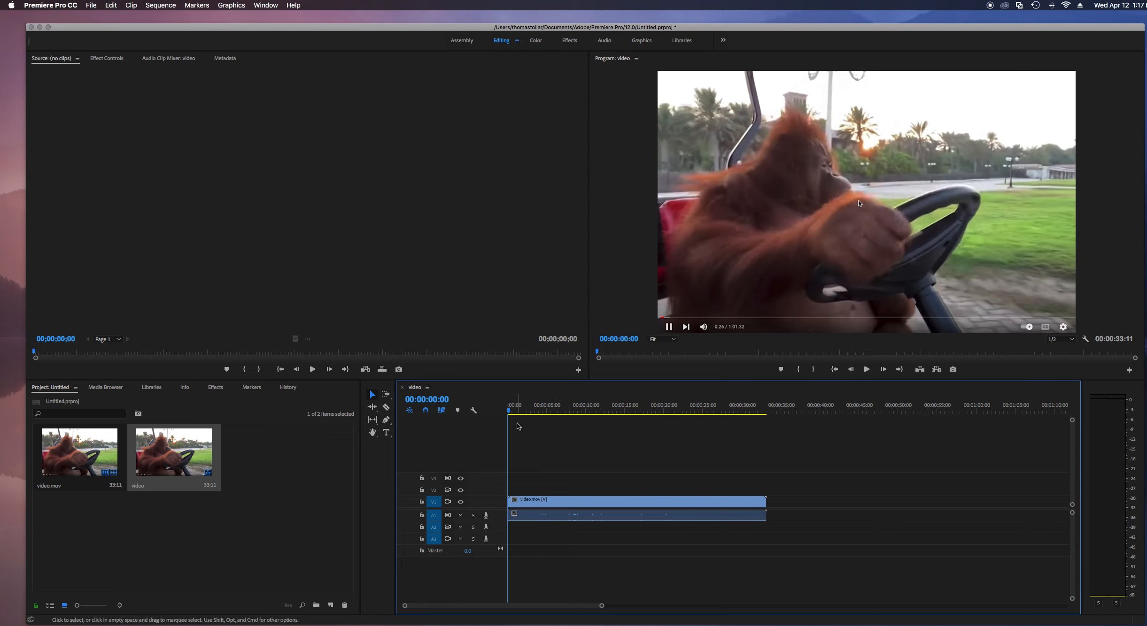
{"action": "left_click_drag", "start_coordinate": [508, 413], "coordinate": [459, 410]}
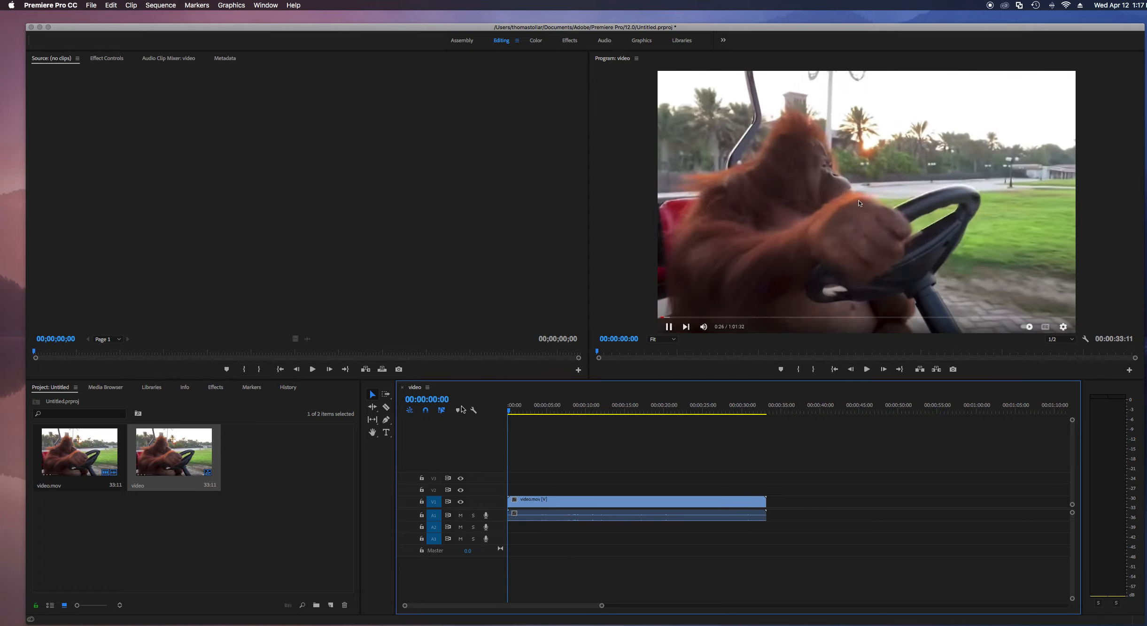
{"action": "left_click", "coordinate": [867, 370]}
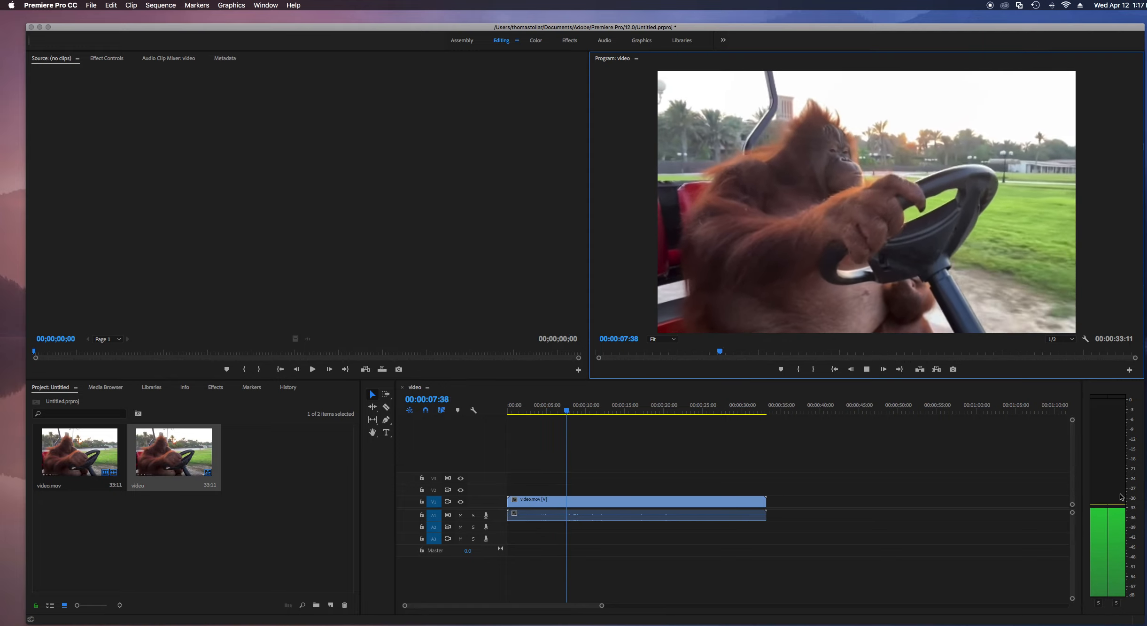
{"action": "left_click", "coordinate": [867, 370]}
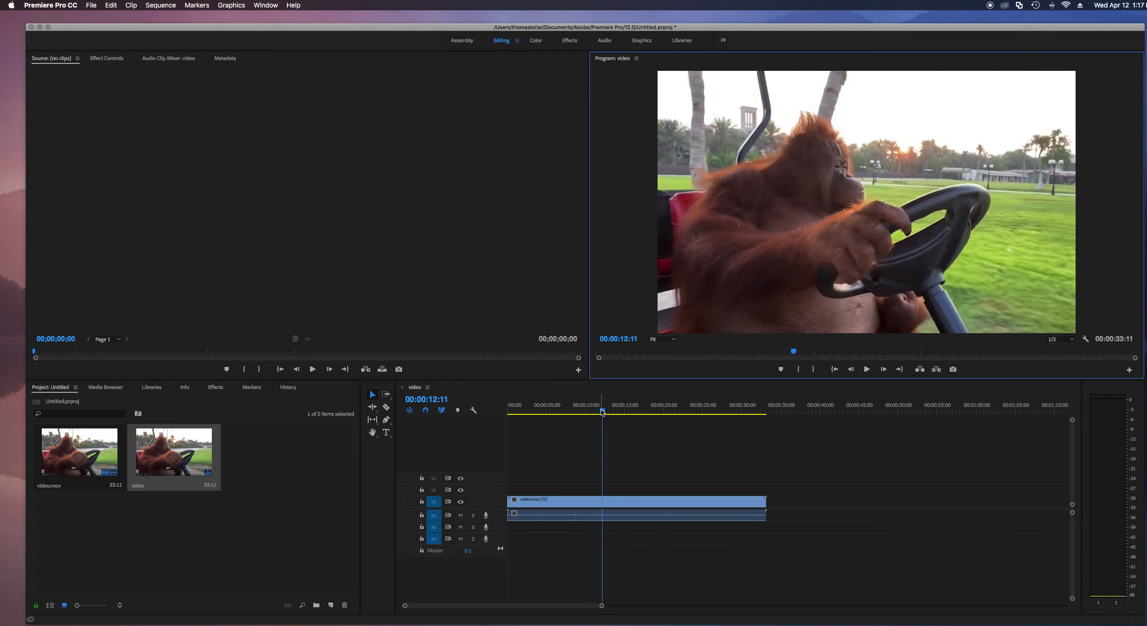
{"action": "left_click_drag", "start_coordinate": [603, 413], "coordinate": [495, 415]}
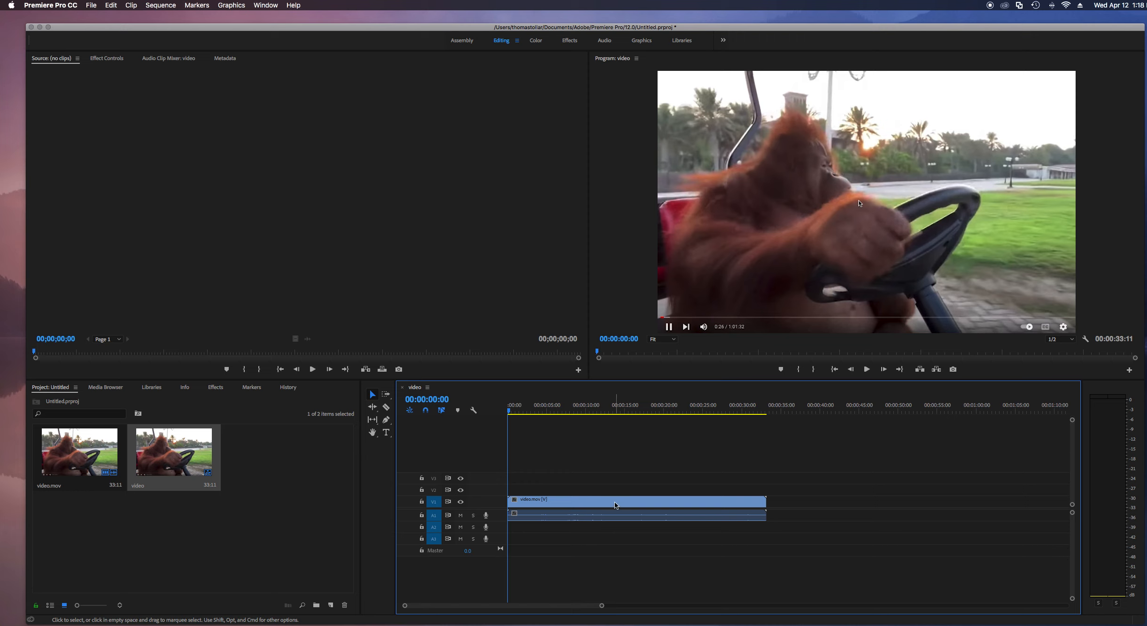
Unlink the video and audio of the video.mov clip and select each part separately, ending with the video part.
{"action": "left_click", "coordinate": [590, 500]}
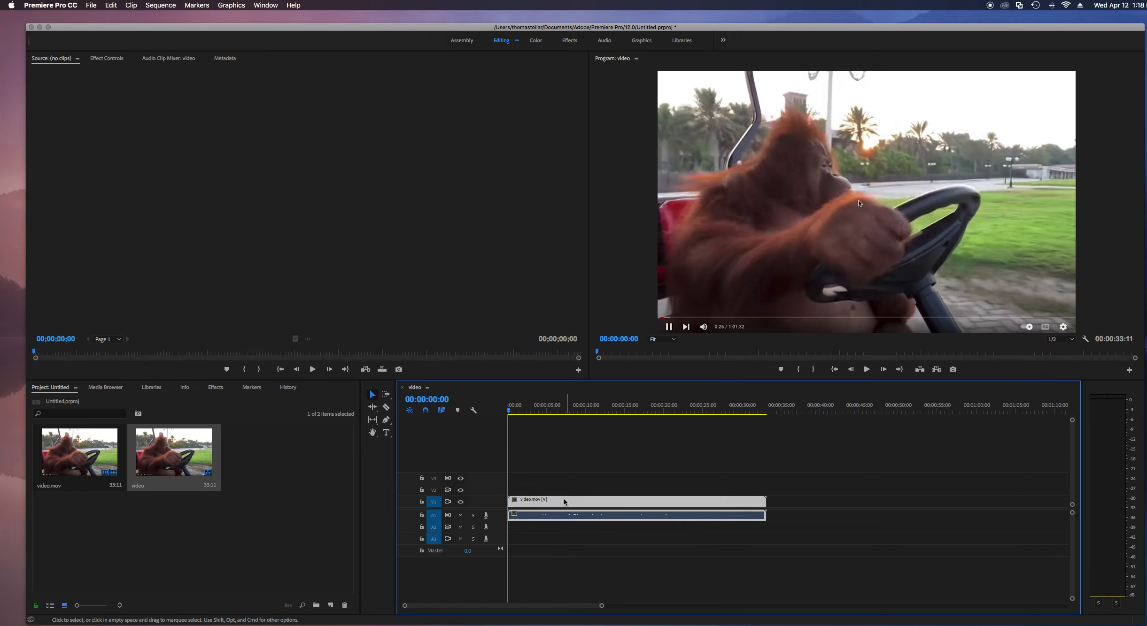
{"action": "right_click", "coordinate": [619, 504]}
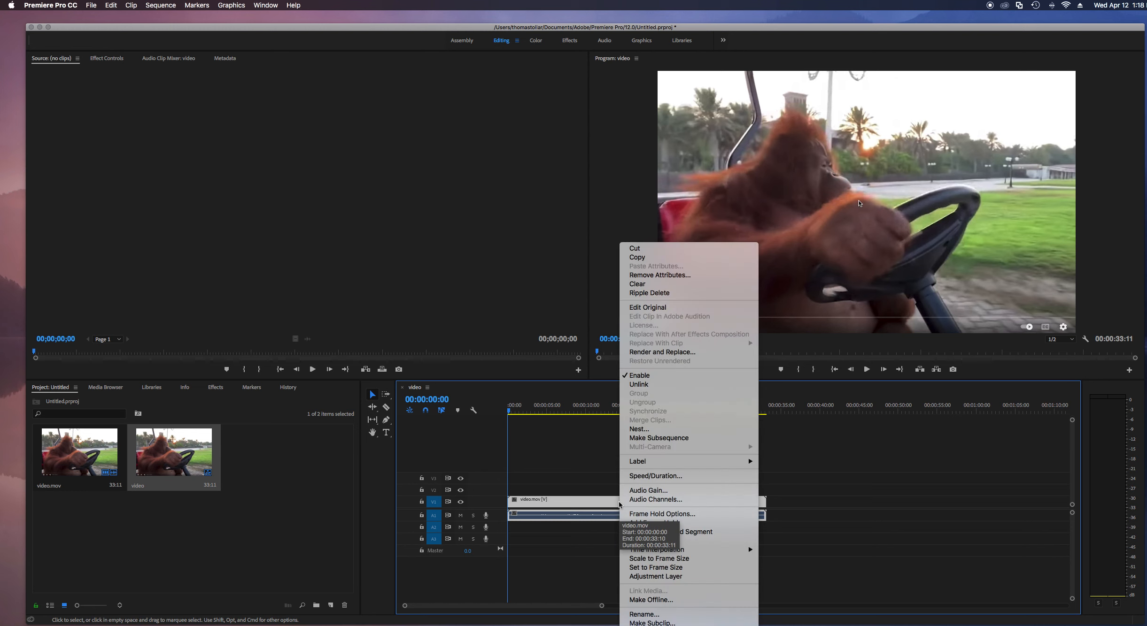
{"action": "left_click", "coordinate": [639, 385]}
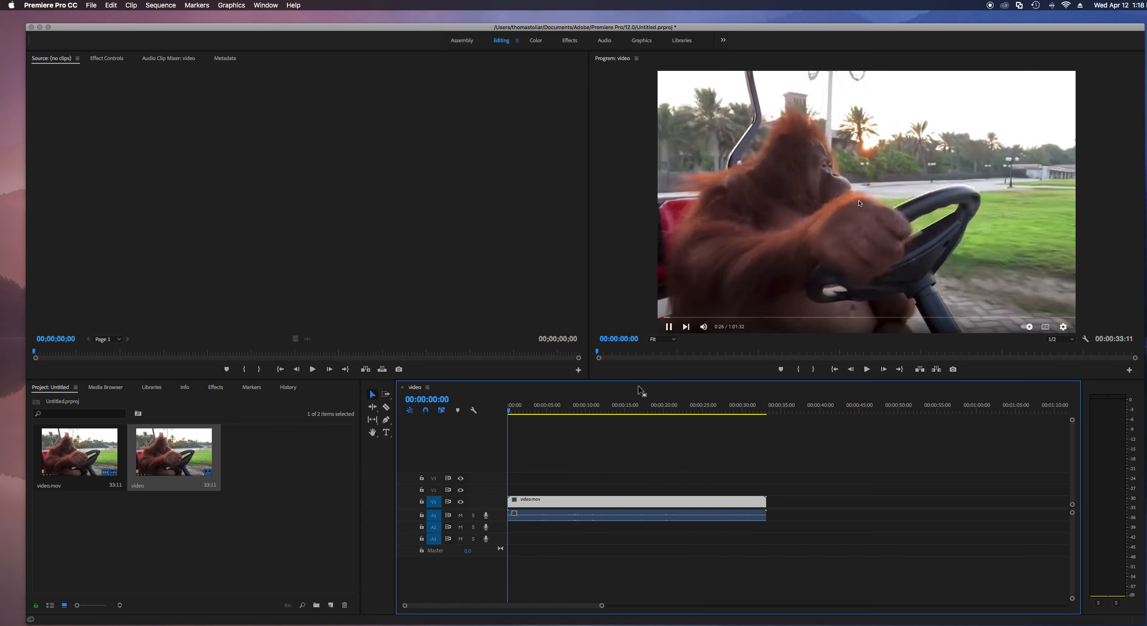
{"action": "left_click", "coordinate": [605, 451]}
{"action": "left_click", "coordinate": [609, 517]}
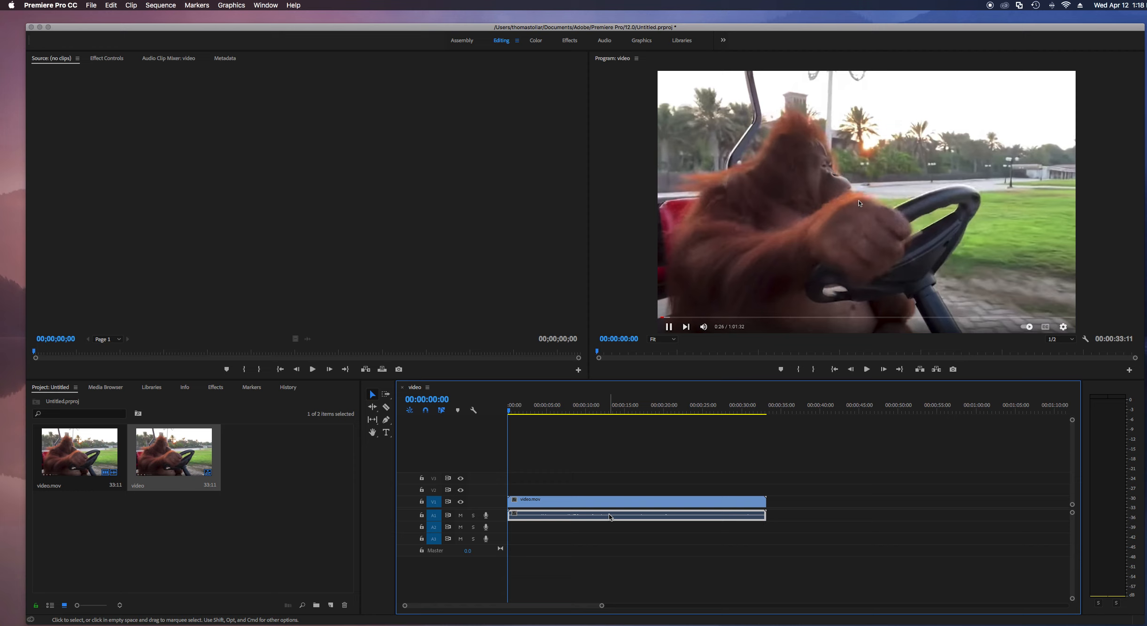
{"action": "left_click", "coordinate": [609, 504]}
{"action": "left_click", "coordinate": [612, 525]}
{"action": "left_click", "coordinate": [611, 515]}
{"action": "left_click", "coordinate": [612, 516]}
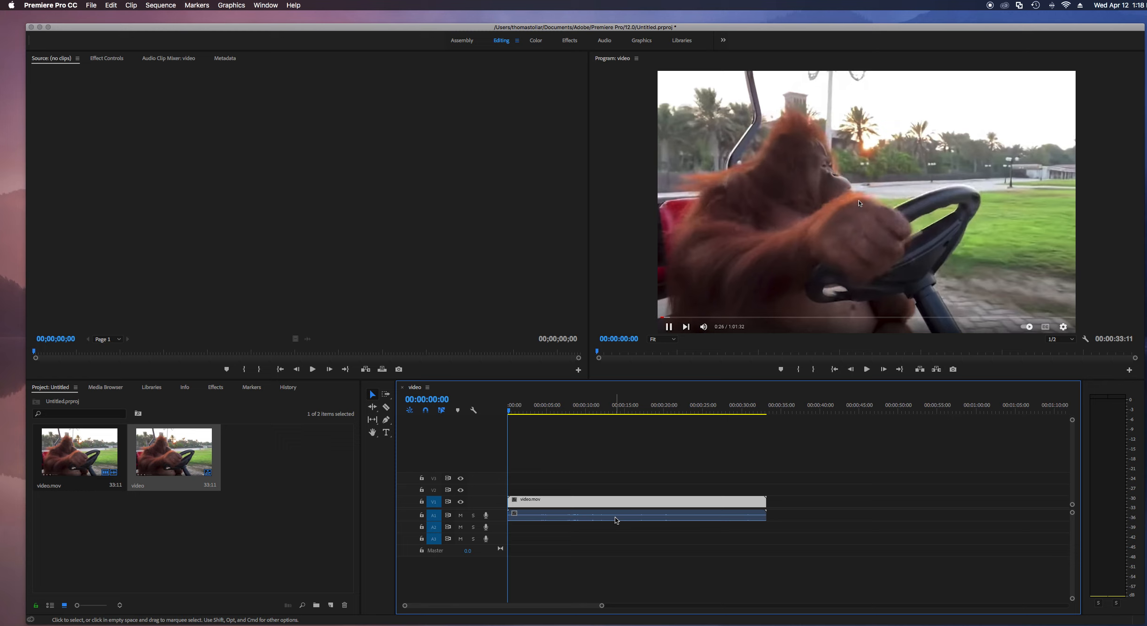
{"action": "left_click", "coordinate": [611, 480]}
{"action": "left_click", "coordinate": [595, 503]}
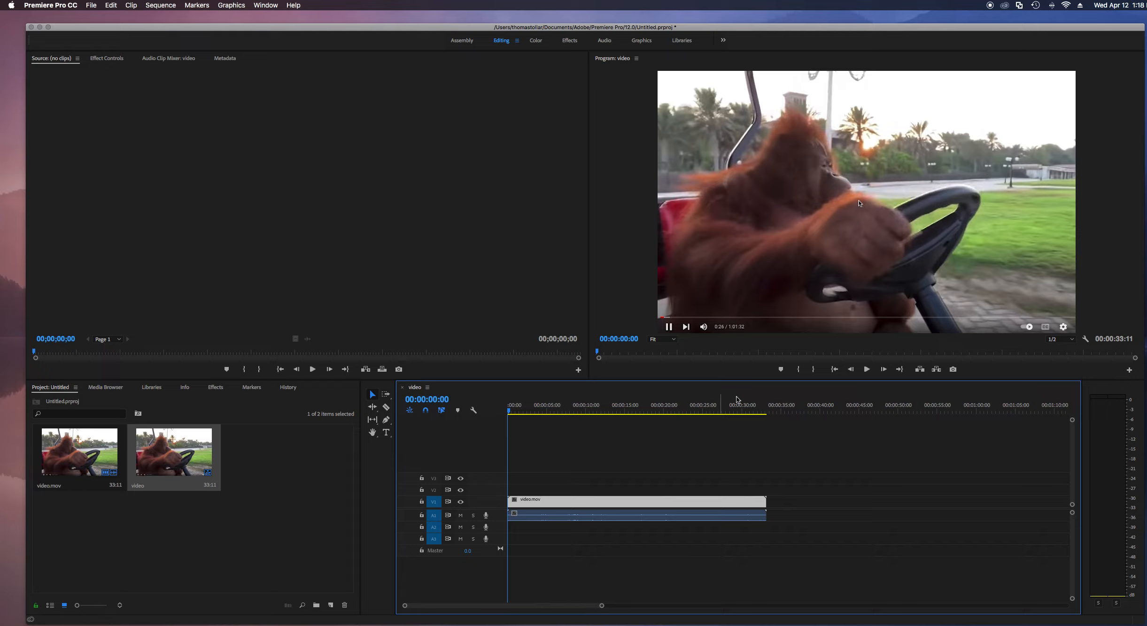
Play a short stretch of the sequence from about 00:00:18:06 and stop playback.
{"action": "left_click_drag", "start_coordinate": [514, 416], "coordinate": [648, 412]}
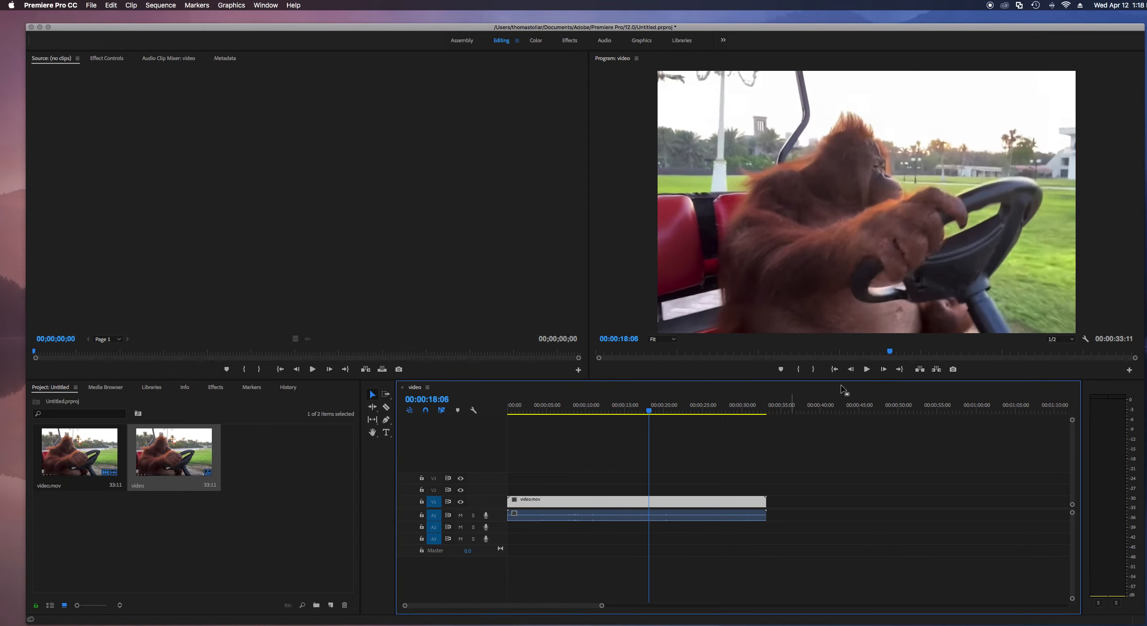
{"action": "left_click", "coordinate": [867, 372]}
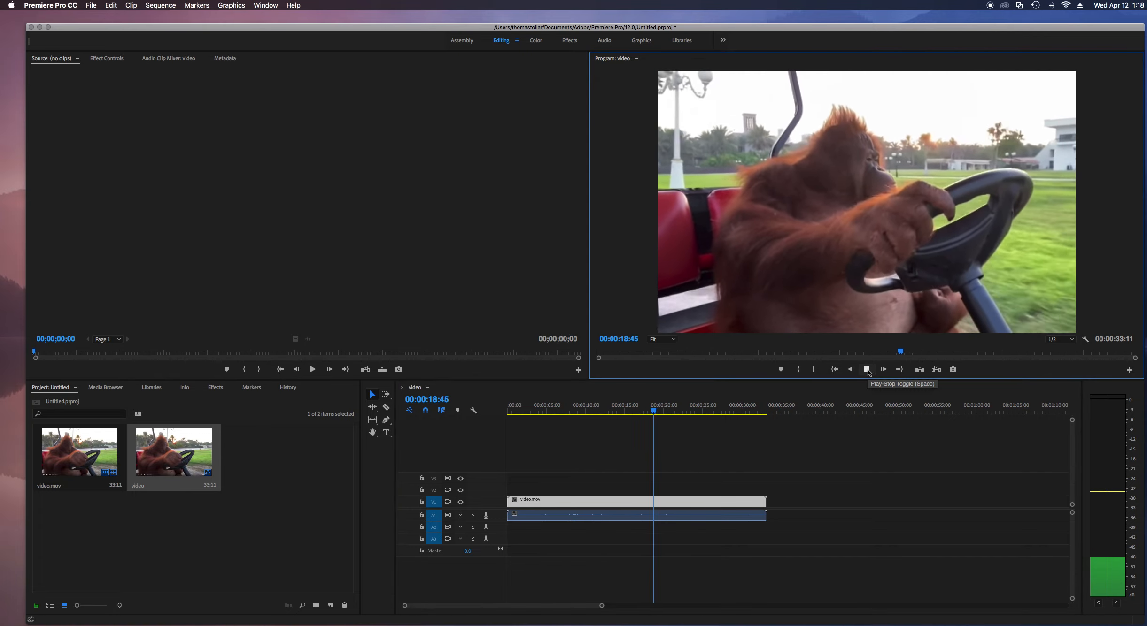
{"action": "left_click", "coordinate": [868, 373]}
{"action": "mouse_move", "coordinate": [716, 502]}
{"action": "left_mouse_down"}
{"action": "mouse_move", "coordinate": [717, 480]}
{"action": "mouse_move", "coordinate": [717, 502]}
{"action": "left_mouse_up"}
{"action": "left_click", "coordinate": [701, 518]}
{"action": "left_click", "coordinate": [701, 504]}
{"action": "left_click", "coordinate": [702, 516]}
{"action": "left_click", "coordinate": [700, 503]}
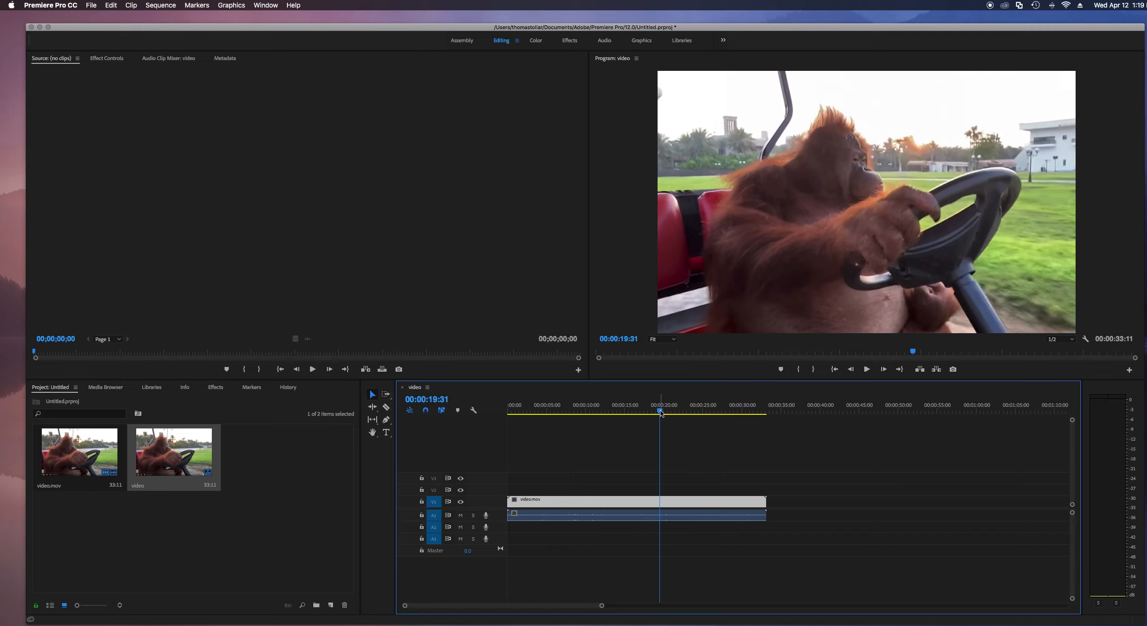
Split the video part of video.mov at 00:00:15:05 with the Razor tool, undoing a misplaced earlier cut.
{"action": "left_click_drag", "start_coordinate": [660, 412], "coordinate": [625, 413]}
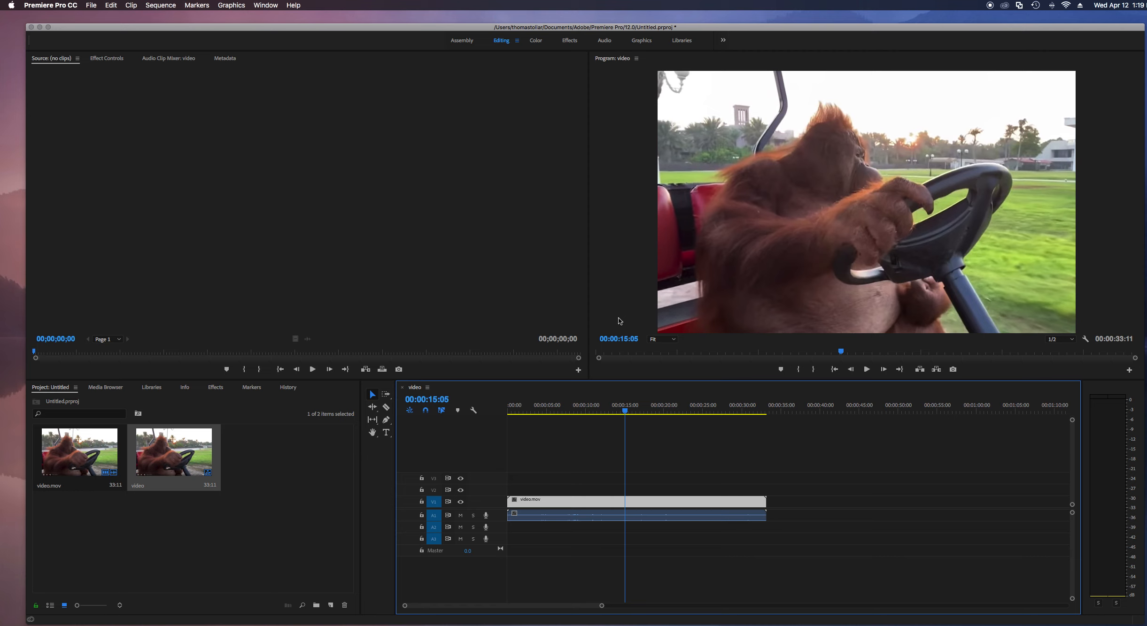
{"action": "left_click", "coordinate": [387, 410]}
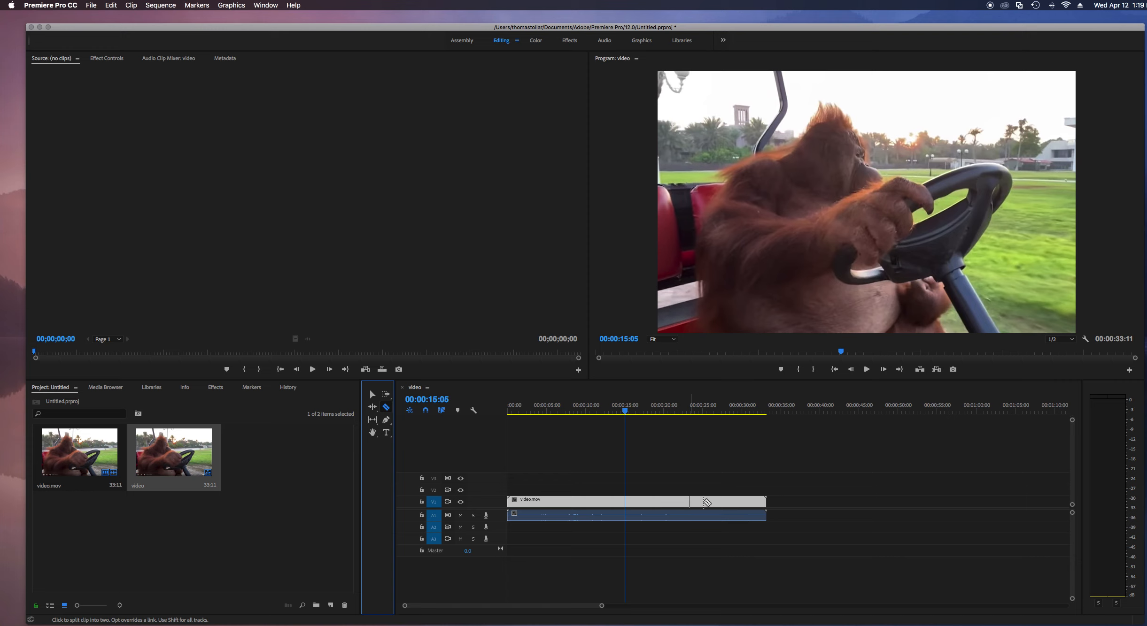
{"action": "left_click", "coordinate": [574, 502]}
{"action": "key", "text": "super+z"}
{"action": "left_click", "coordinate": [625, 502]}
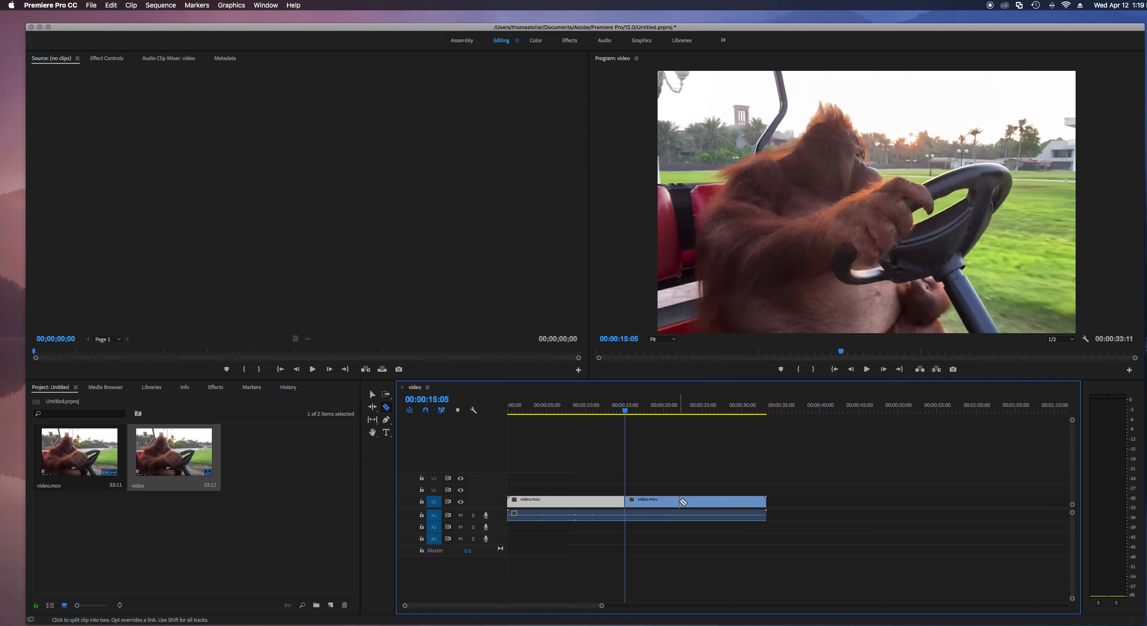
Play the sequence across the new cut from 00:00:12:19 and stop just past it.
{"action": "left_click_drag", "start_coordinate": [625, 412], "coordinate": [604, 412]}
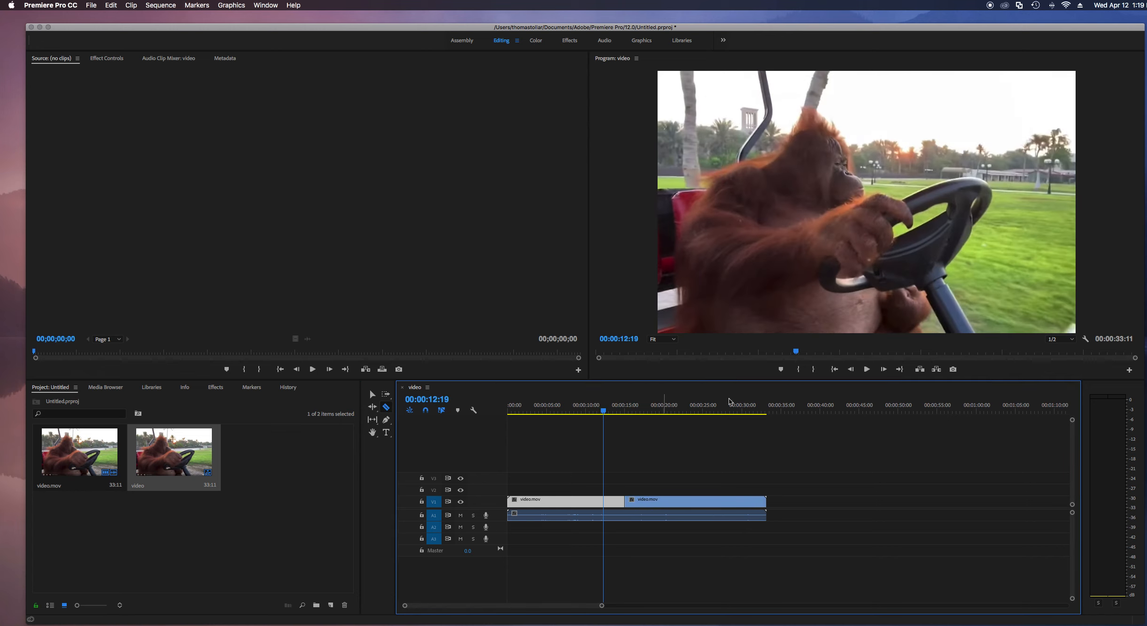
{"action": "left_click", "coordinate": [866, 369]}
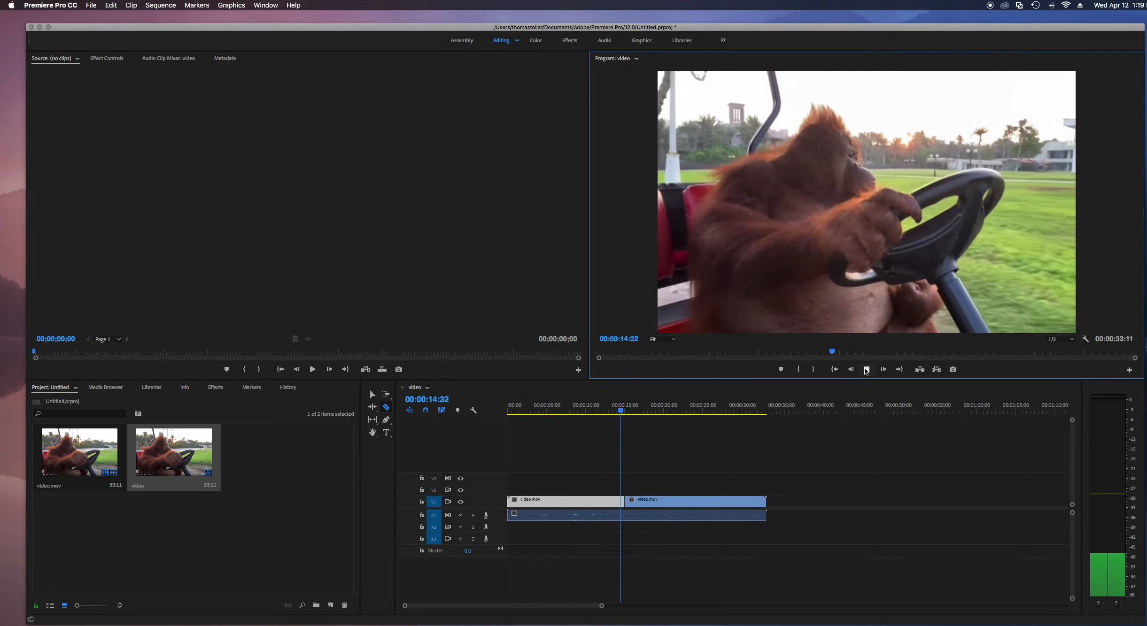
{"action": "left_click", "coordinate": [866, 369]}
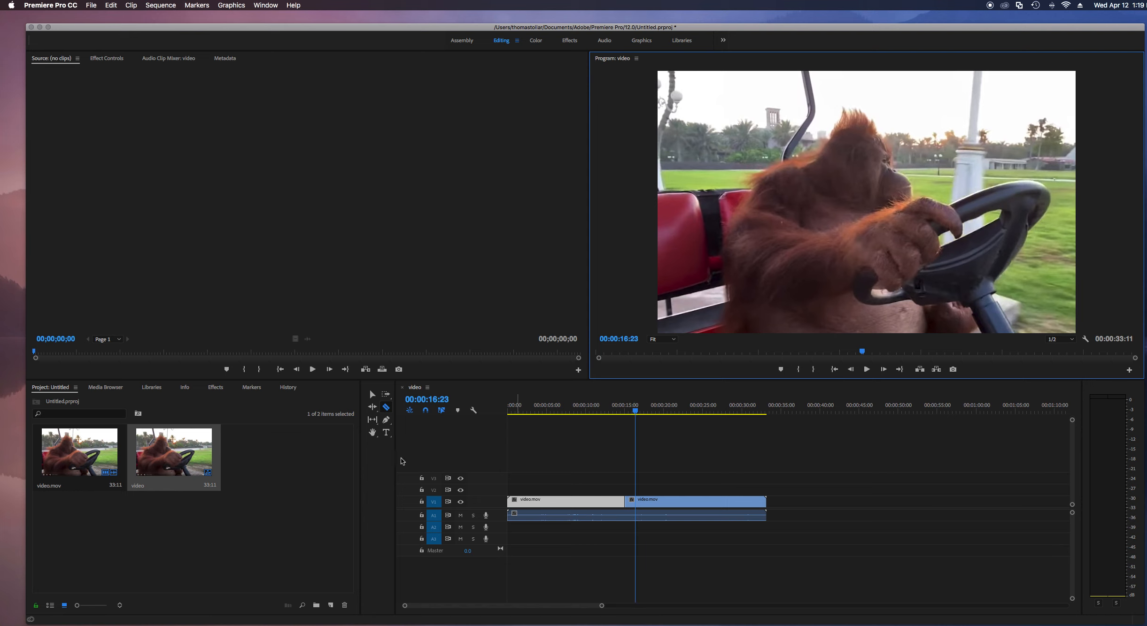
Shift the second video piece along its track with the Selection tool and put it back against the first piece.
{"action": "left_click", "coordinate": [372, 396]}
{"action": "left_click_drag", "start_coordinate": [680, 504], "coordinate": [706, 502]}
{"action": "left_click_drag", "start_coordinate": [692, 504], "coordinate": [691, 504]}
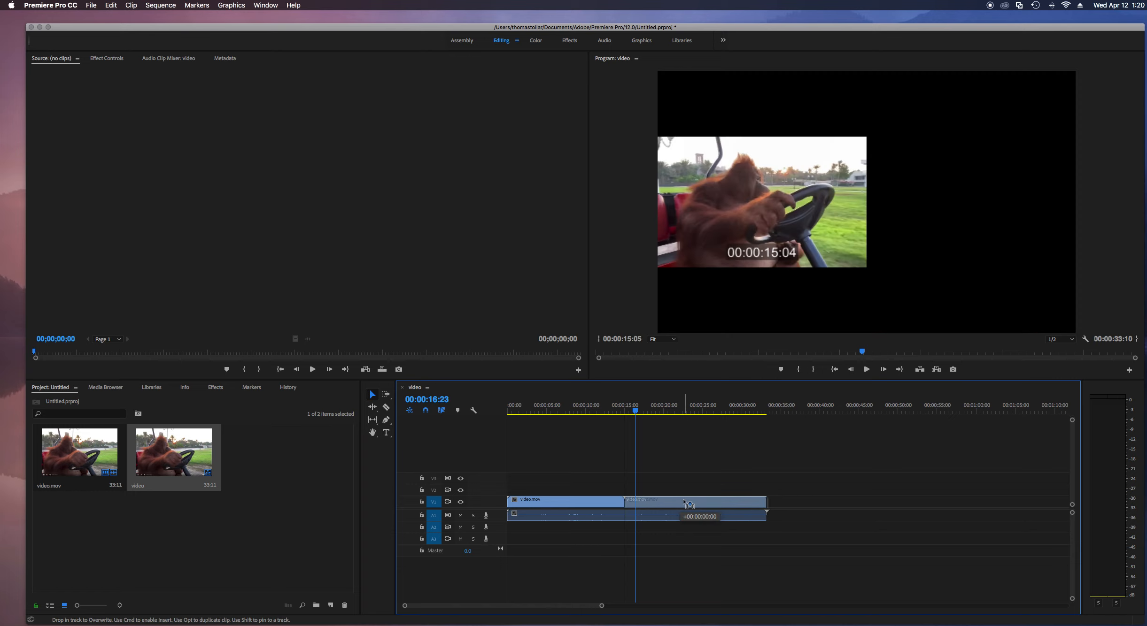
Split the second video piece at 00:00:18:45 with the Razor tool.
{"action": "left_click_drag", "start_coordinate": [625, 413], "coordinate": [600, 417]}
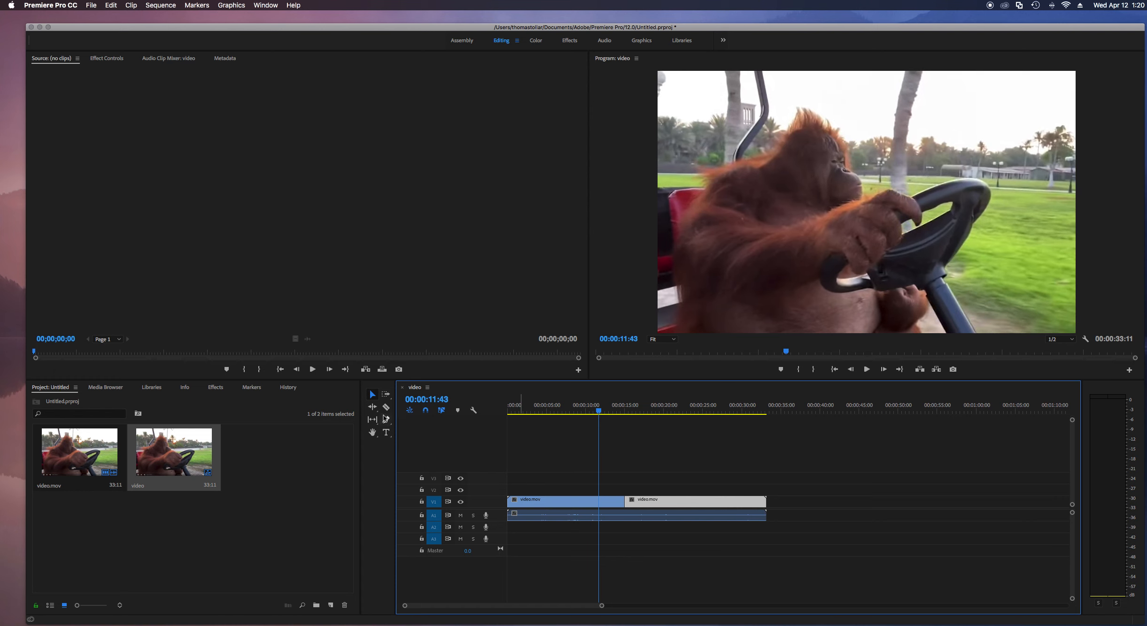
{"action": "left_click", "coordinate": [386, 407]}
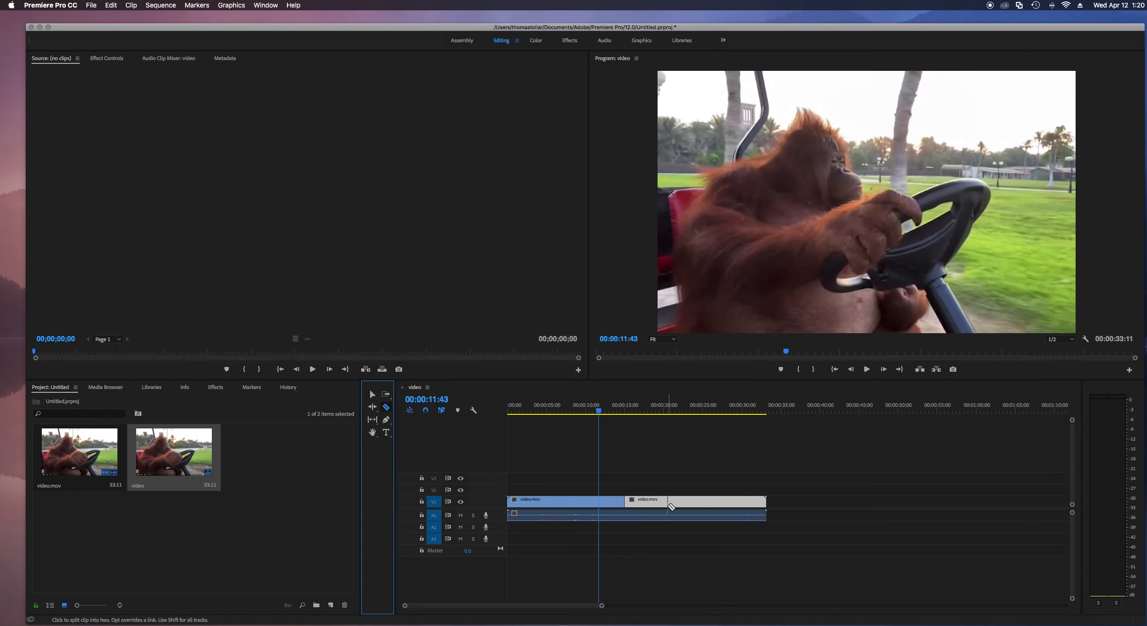
{"action": "left_click_drag", "start_coordinate": [600, 414], "coordinate": [654, 415]}
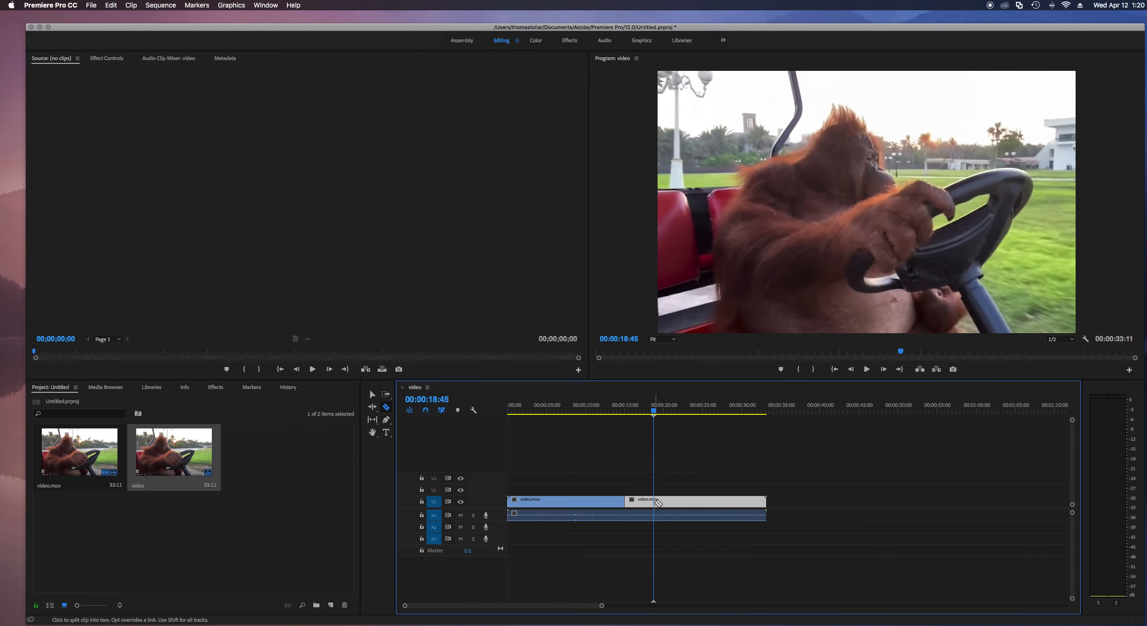
{"action": "left_click", "coordinate": [654, 501]}
Swap the last two video pieces on V1 so the short piece closes the sequence without gaps.
{"action": "left_click", "coordinate": [372, 395]}
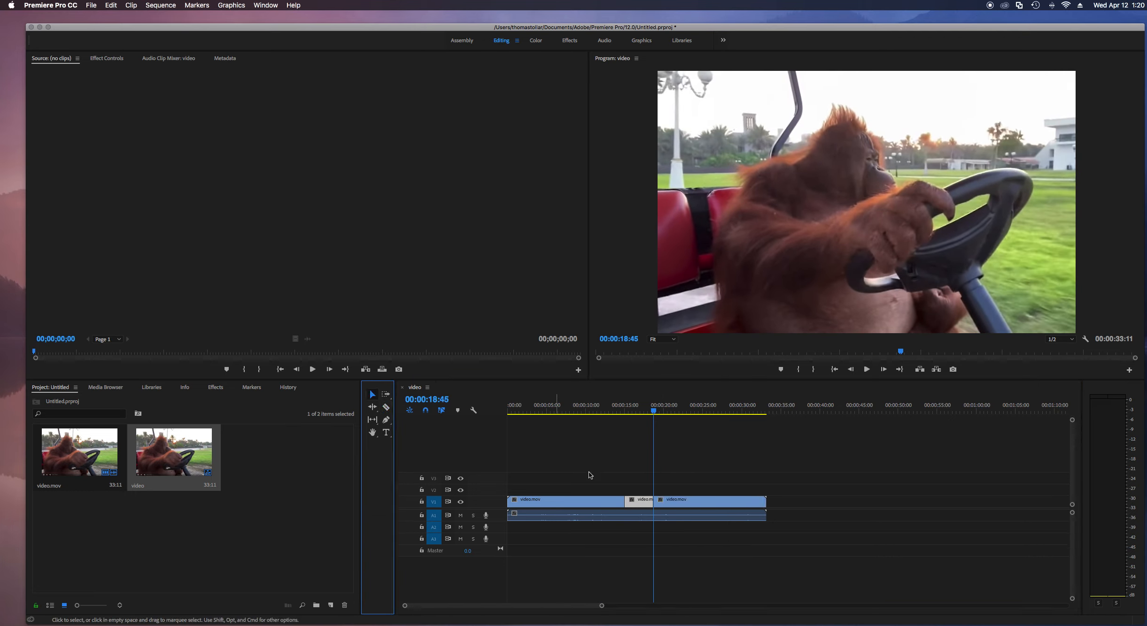
{"action": "left_click_drag", "start_coordinate": [690, 506], "coordinate": [804, 497]}
{"action": "left_click_drag", "start_coordinate": [731, 499], "coordinate": [702, 500]}
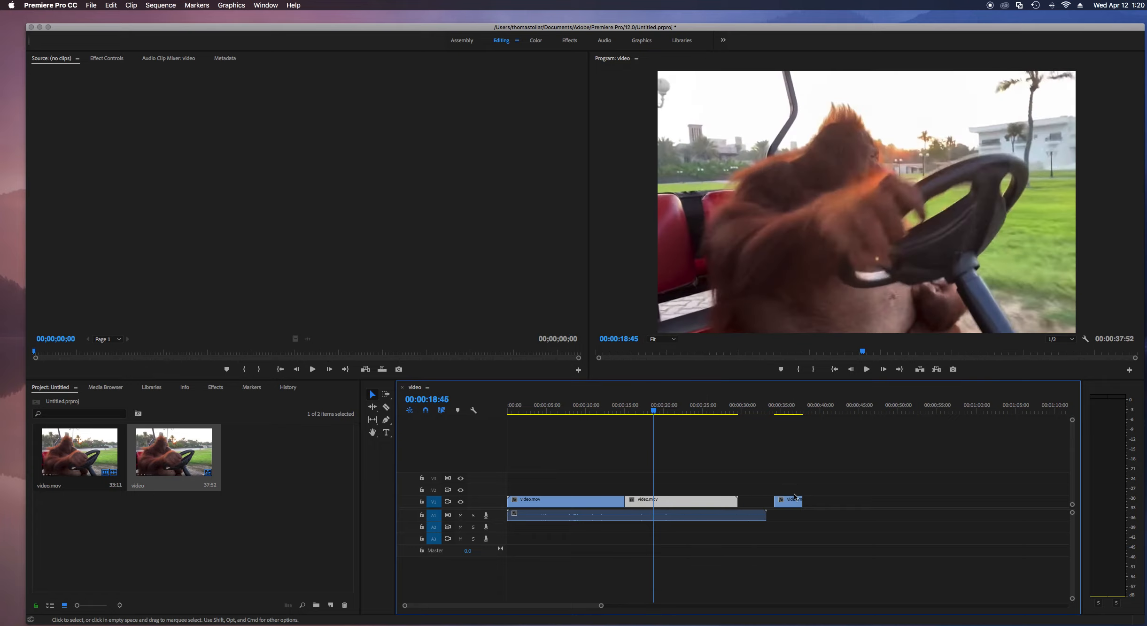
{"action": "left_click_drag", "start_coordinate": [796, 502], "coordinate": [760, 501]}
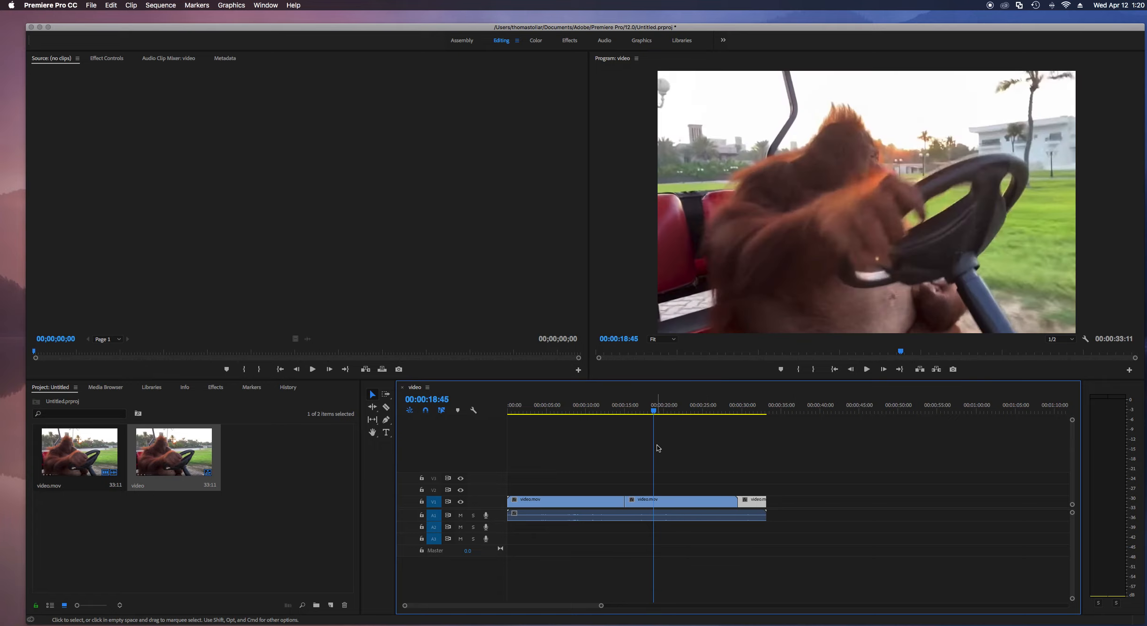
Move the short piece onto V2 overlapping the end of the first piece, and shift the long piece to about 20 seconds on V1.
{"action": "mouse_move", "coordinate": [654, 413]}
{"action": "left_mouse_down"}
{"action": "mouse_move", "coordinate": [635, 412]}
{"action": "mouse_move", "coordinate": [655, 414]}
{"action": "left_mouse_up"}
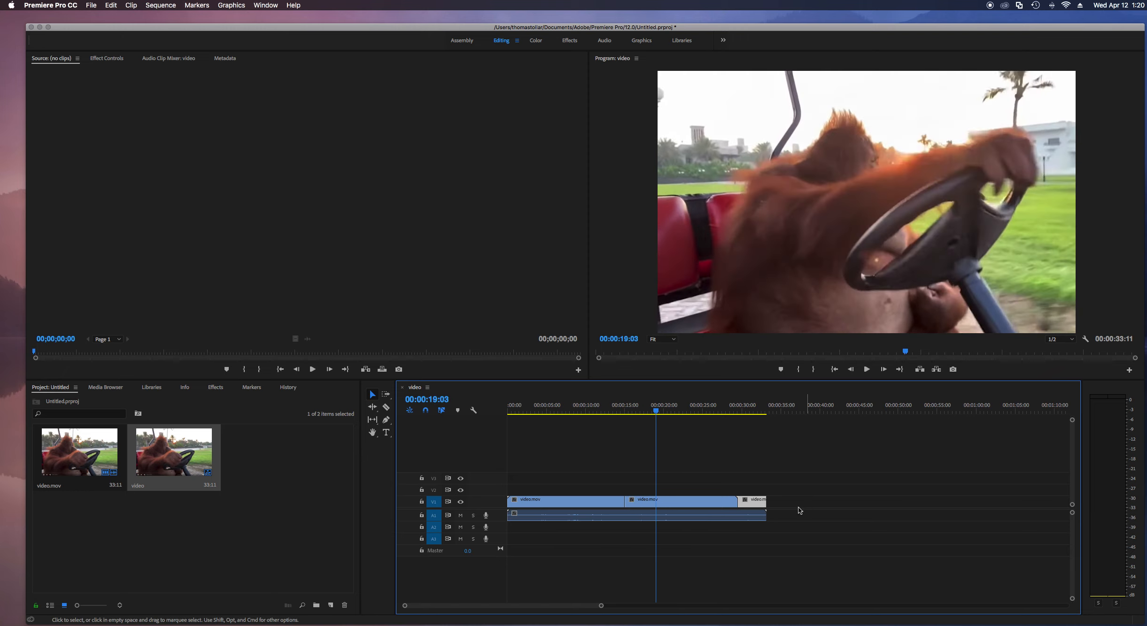
{"action": "mouse_move", "coordinate": [757, 506]}
{"action": "left_mouse_down"}
{"action": "mouse_move", "coordinate": [639, 492]}
{"action": "mouse_move", "coordinate": [742, 502]}
{"action": "left_mouse_up"}
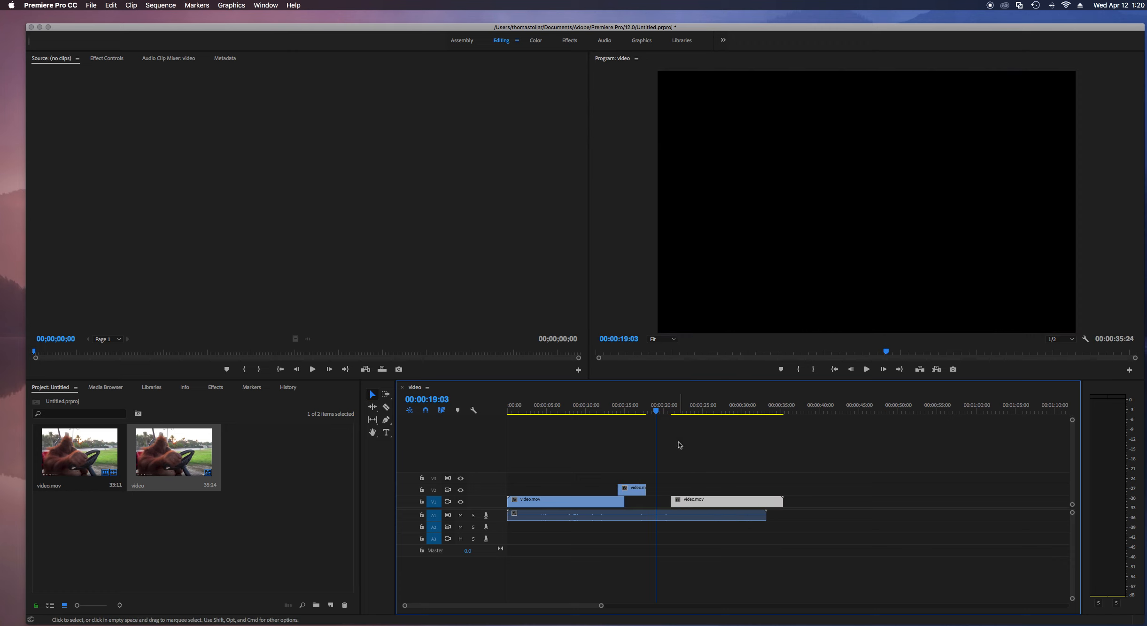
{"action": "left_click_drag", "start_coordinate": [656, 410], "coordinate": [610, 410]}
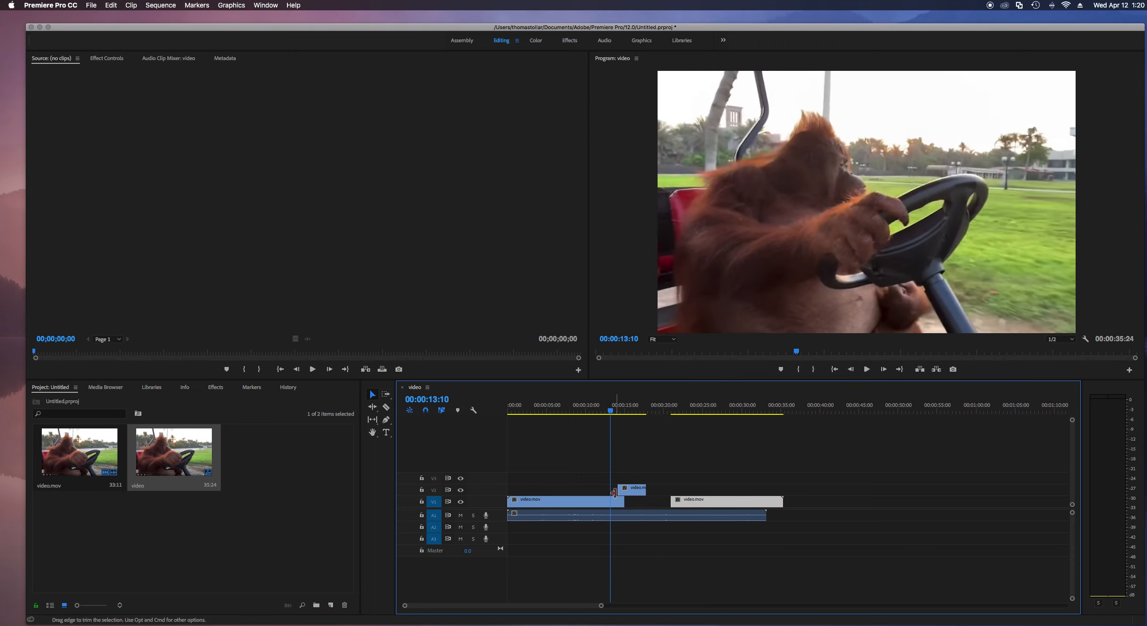
{"action": "mouse_move", "coordinate": [727, 500]}
{"action": "left_mouse_down"}
{"action": "mouse_move", "coordinate": [694, 502]}
{"action": "mouse_move", "coordinate": [698, 484]}
{"action": "mouse_move", "coordinate": [697, 501]}
{"action": "mouse_move", "coordinate": [680, 479]}
{"action": "mouse_move", "coordinate": [747, 500]}
{"action": "left_mouse_up"}
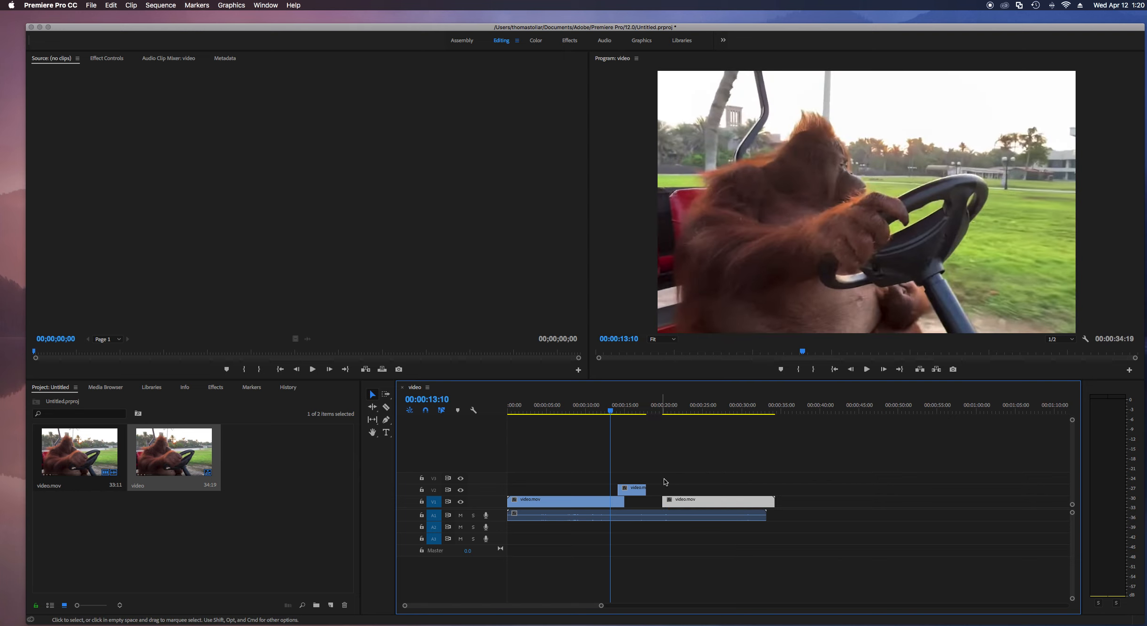
Add a fourth video track to the timeline and select the short piece on V2.
{"action": "right_click", "coordinate": [481, 480]}
{"action": "left_click", "coordinate": [501, 503]}
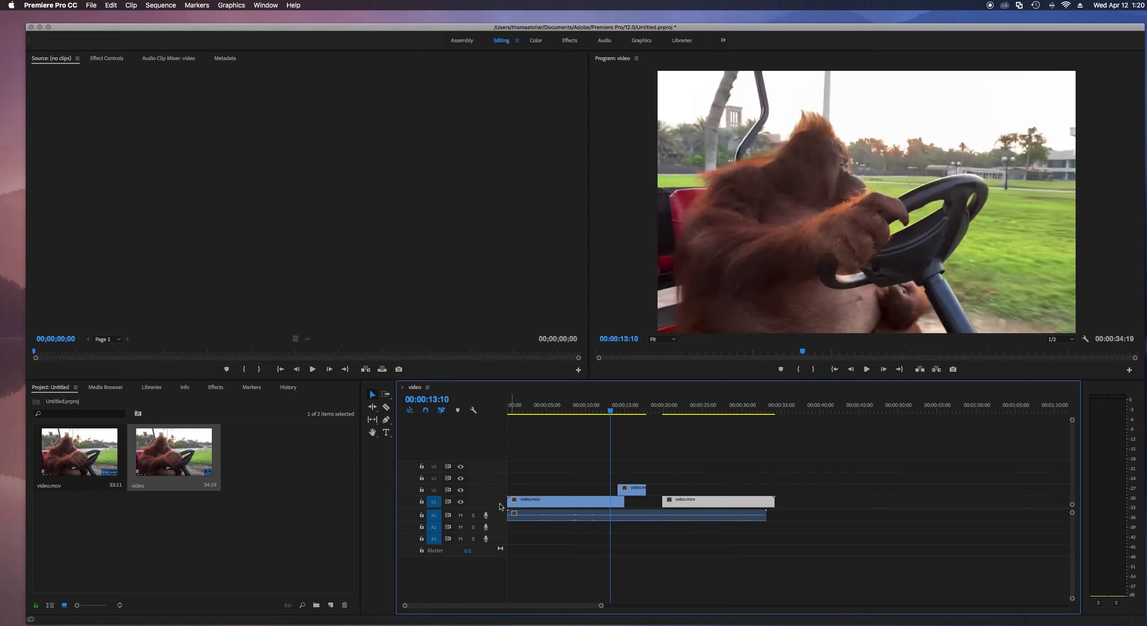
{"action": "mouse_move", "coordinate": [635, 492]}
{"action": "left_mouse_down"}
{"action": "mouse_move", "coordinate": [631, 474]}
{"action": "mouse_move", "coordinate": [635, 491]}
{"action": "left_mouse_up"}
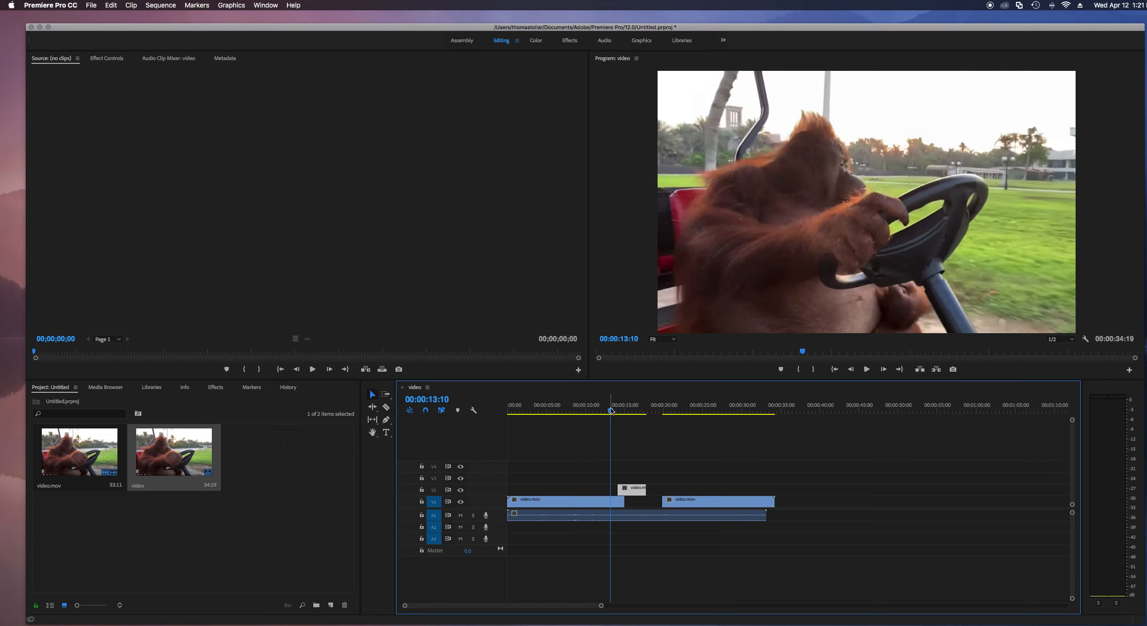
Play the section where the short V2 piece overlaps the first piece, and move the playhead back to about 00:00:11:33.
{"action": "left_click_drag", "start_coordinate": [611, 411], "coordinate": [600, 411]}
{"action": "left_click", "coordinate": [865, 370]}
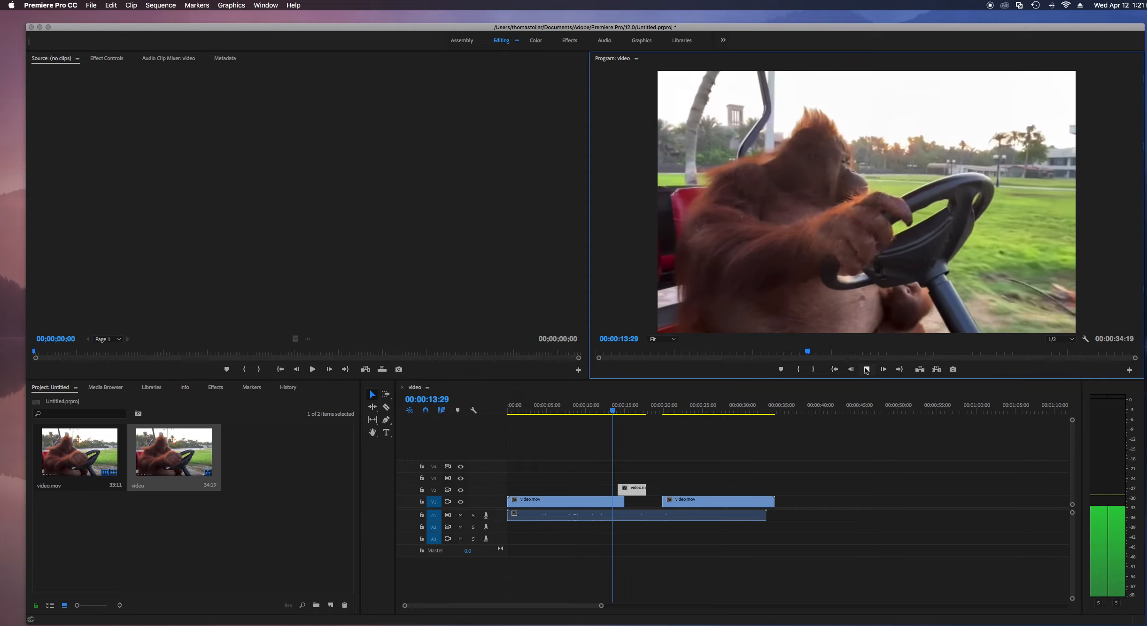
{"action": "left_click", "coordinate": [867, 371]}
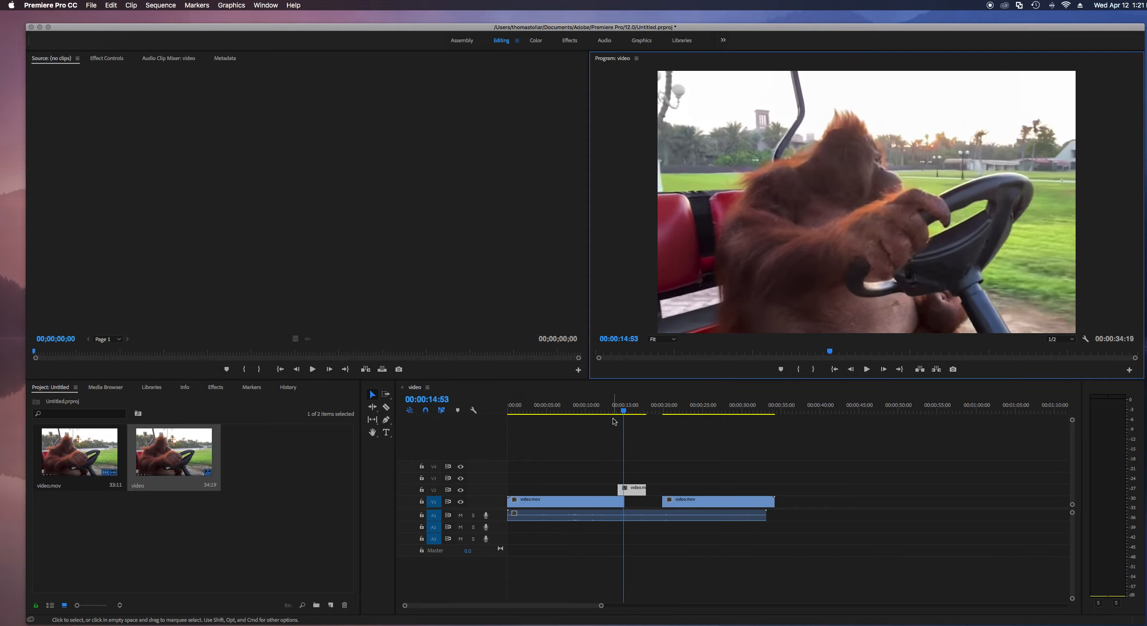
{"action": "left_click_drag", "start_coordinate": [623, 414], "coordinate": [597, 414]}
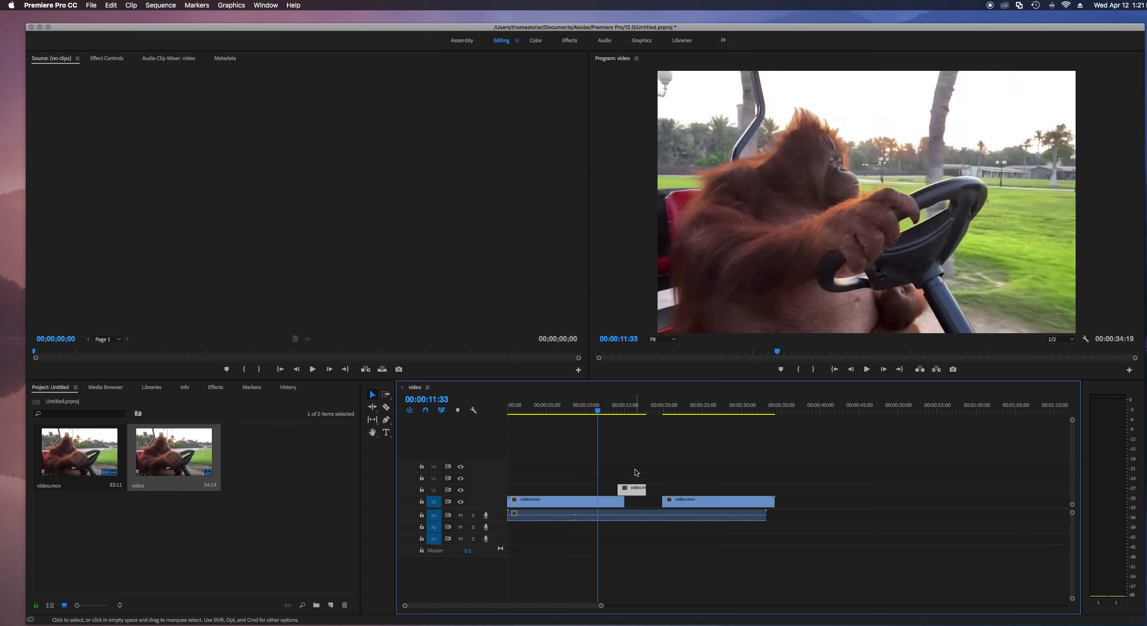
Try the first piece on V3 above the short piece, scrub to 00:00:12:41, and return the piece to V1.
{"action": "left_click_drag", "start_coordinate": [619, 501], "coordinate": [608, 467]}
{"action": "mouse_move", "coordinate": [597, 412]}
{"action": "left_mouse_down"}
{"action": "mouse_move", "coordinate": [631, 412]}
{"action": "mouse_move", "coordinate": [606, 412]}
{"action": "left_mouse_up"}
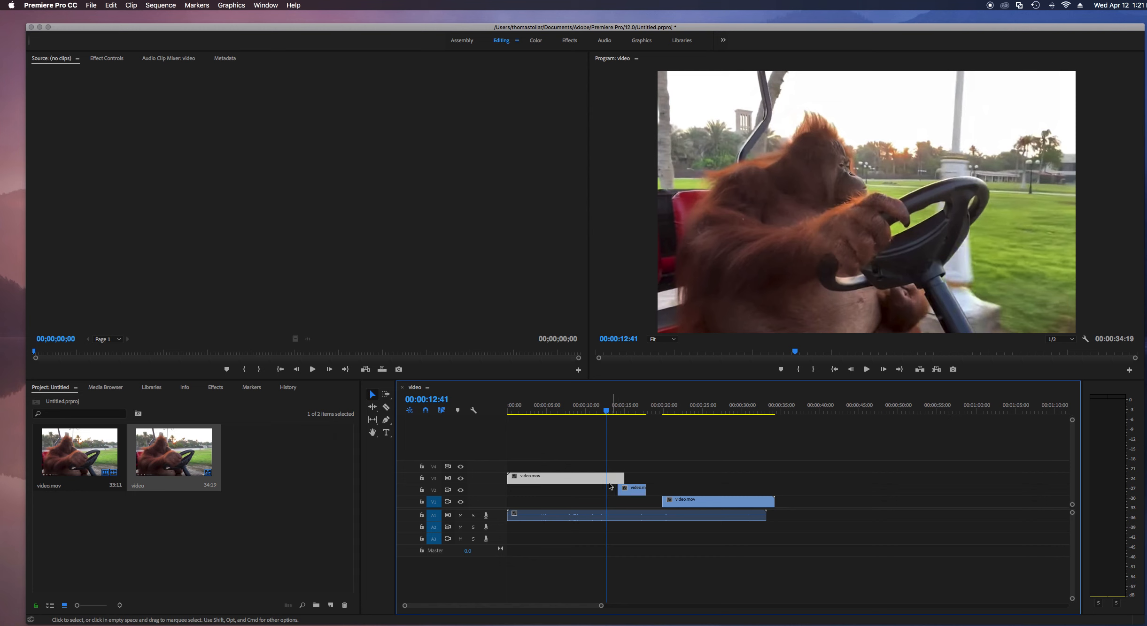
{"action": "left_click_drag", "start_coordinate": [585, 484], "coordinate": [597, 502]}
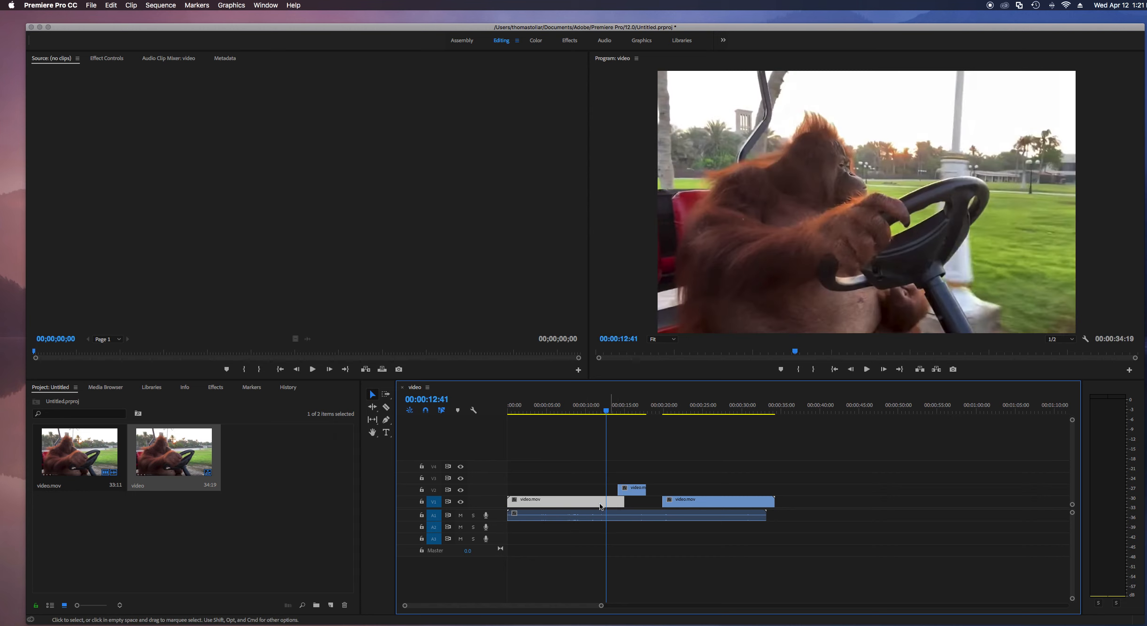
Apply the default transition to the start of the short piece on V2.
{"action": "left_click", "coordinate": [620, 490]}
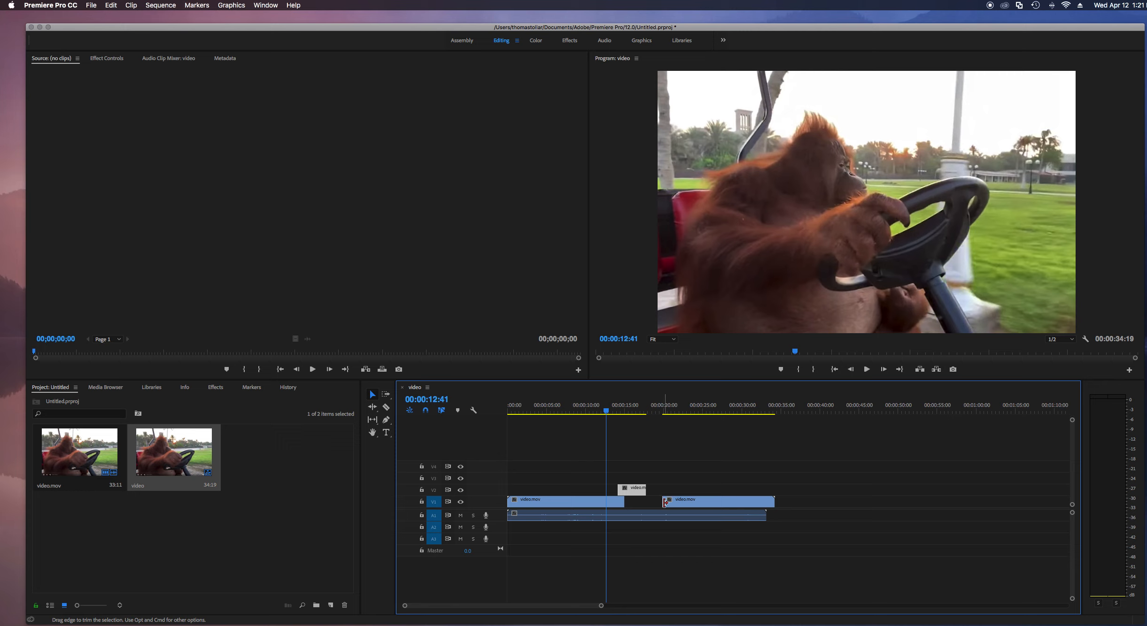
{"action": "right_click", "coordinate": [619, 490]}
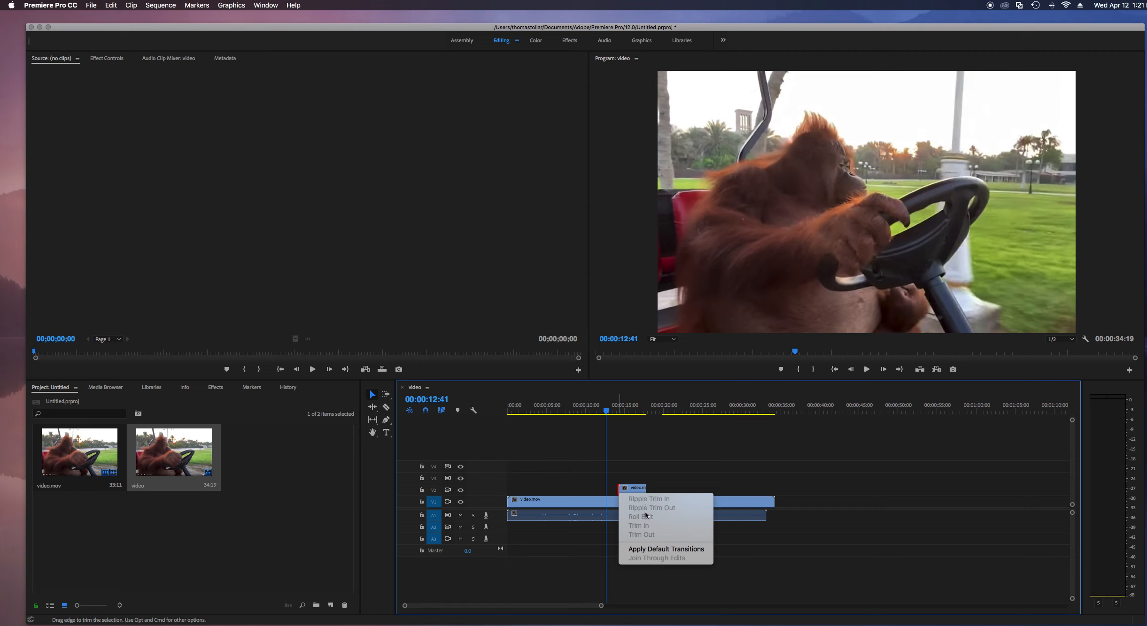
{"action": "left_click", "coordinate": [648, 550]}
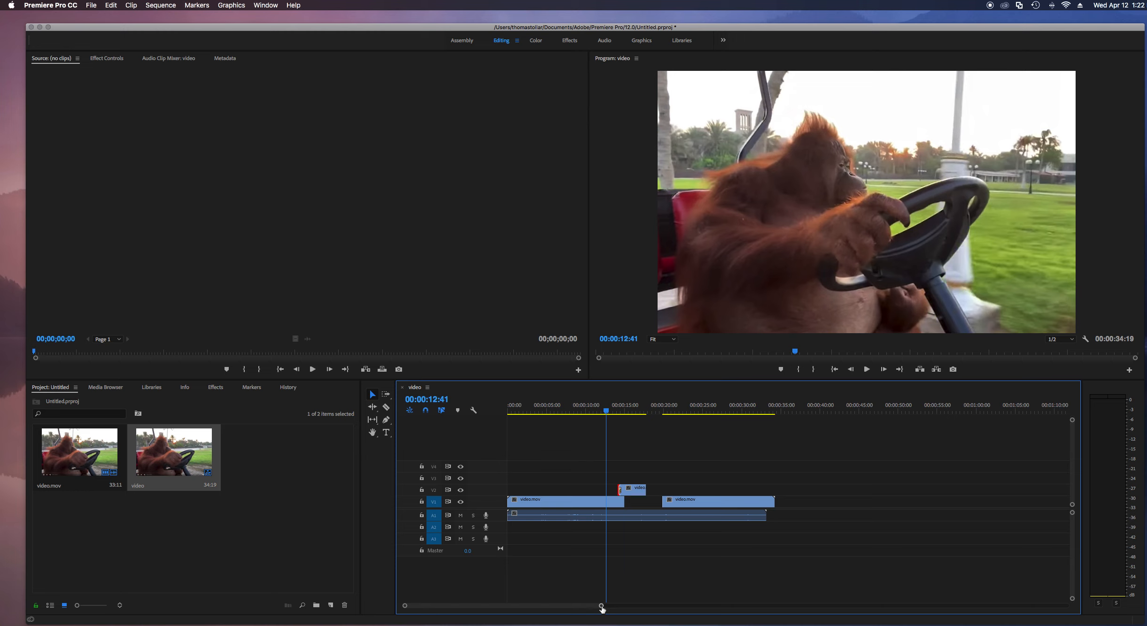
Lengthen the Cross Dissolve on the short V2 piece so it ends where the first piece on V1 ends.
{"action": "left_click_drag", "start_coordinate": [601, 606], "coordinate": [672, 607]}
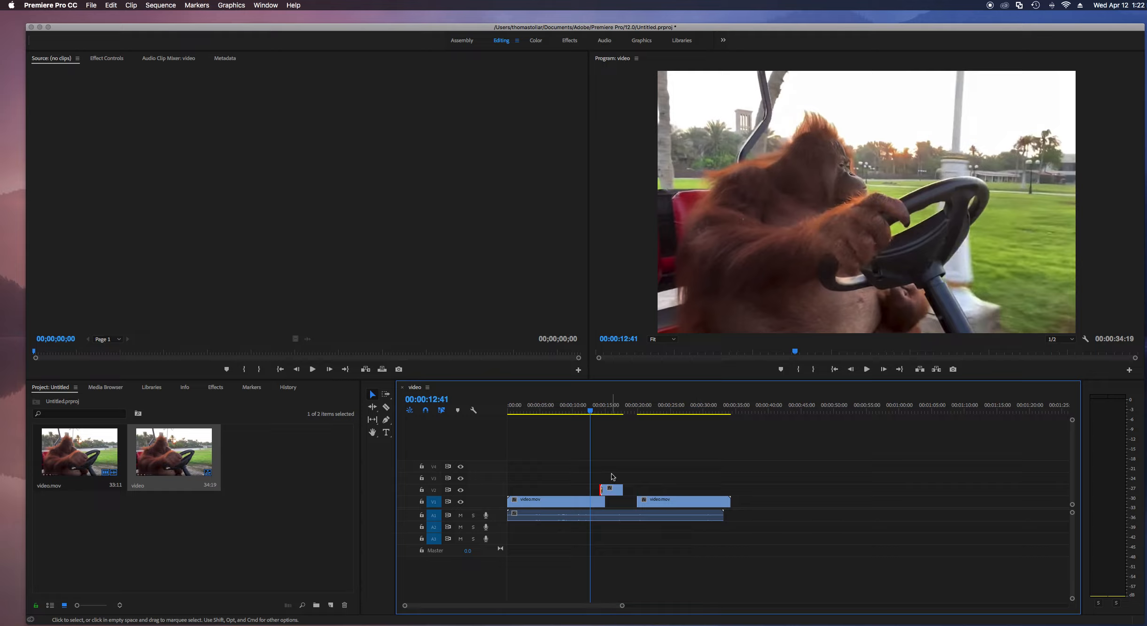
{"action": "mouse_move", "coordinate": [592, 412]}
{"action": "left_mouse_down"}
{"action": "mouse_move", "coordinate": [641, 412]}
{"action": "mouse_move", "coordinate": [576, 413]}
{"action": "mouse_move", "coordinate": [619, 414]}
{"action": "mouse_move", "coordinate": [607, 416]}
{"action": "left_mouse_up"}
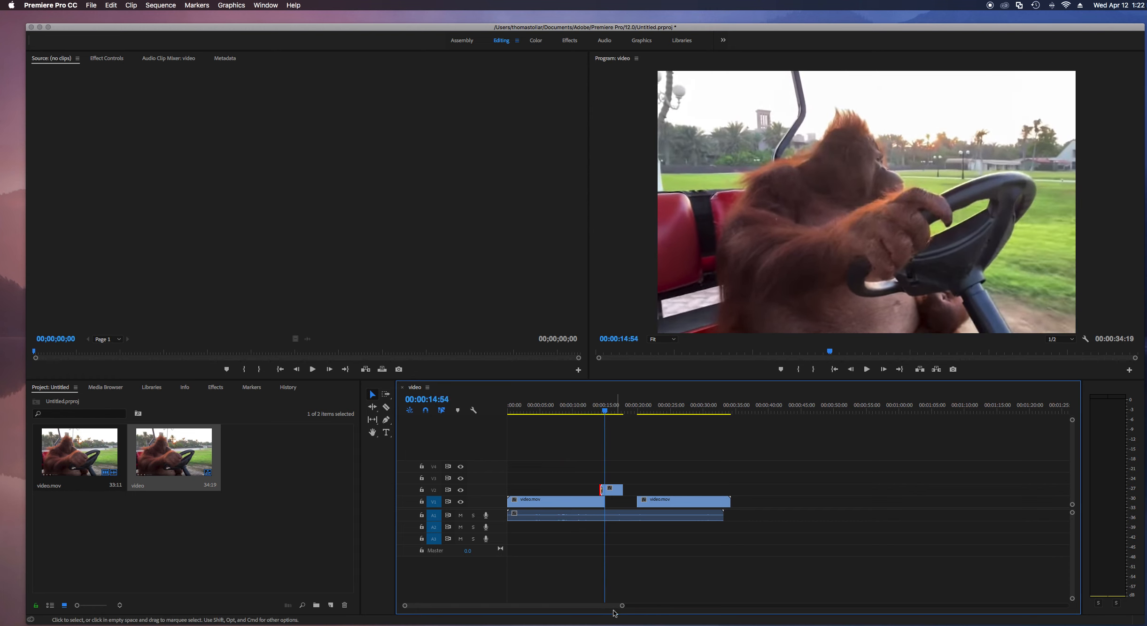
{"action": "left_click_drag", "start_coordinate": [622, 607], "coordinate": [448, 584]}
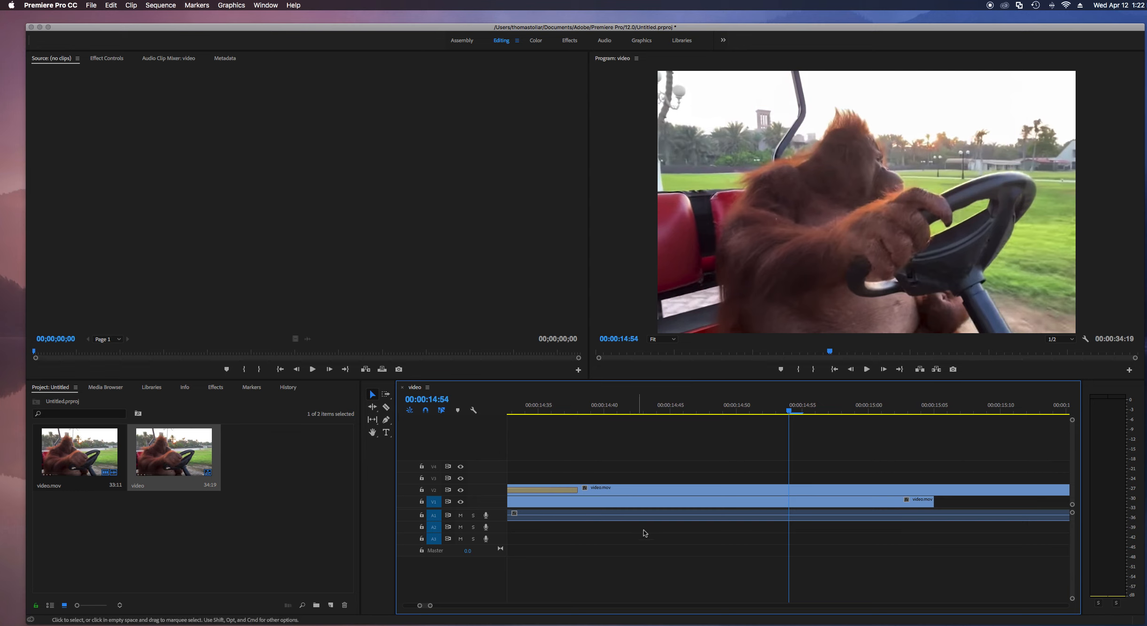
{"action": "scroll", "coordinate": [719, 458], "scroll_direction": "left", "scroll_amount": 8}
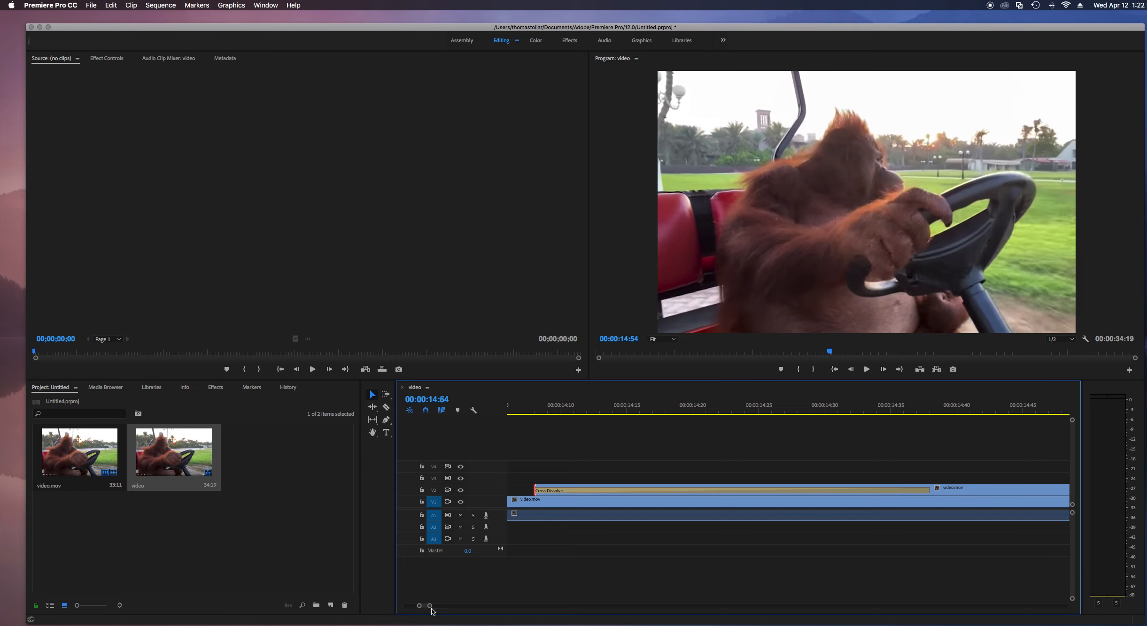
{"action": "left_click_drag", "start_coordinate": [430, 608], "coordinate": [521, 609]}
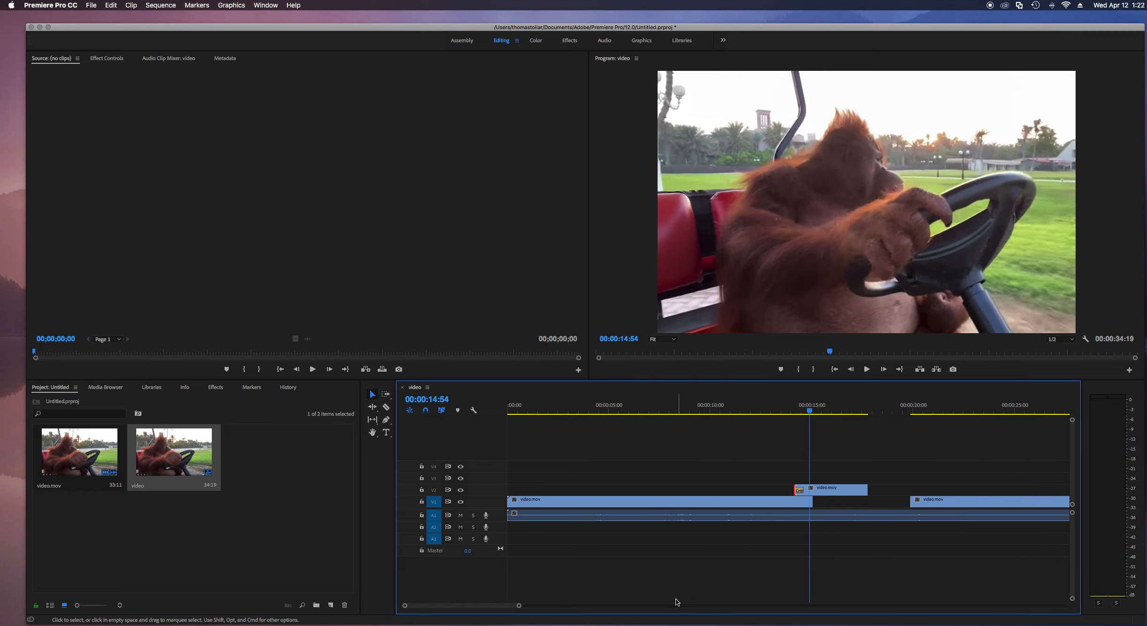
{"action": "left_click_drag", "start_coordinate": [811, 414], "coordinate": [800, 414]}
{"action": "left_click_drag", "start_coordinate": [519, 608], "coordinate": [462, 606]}
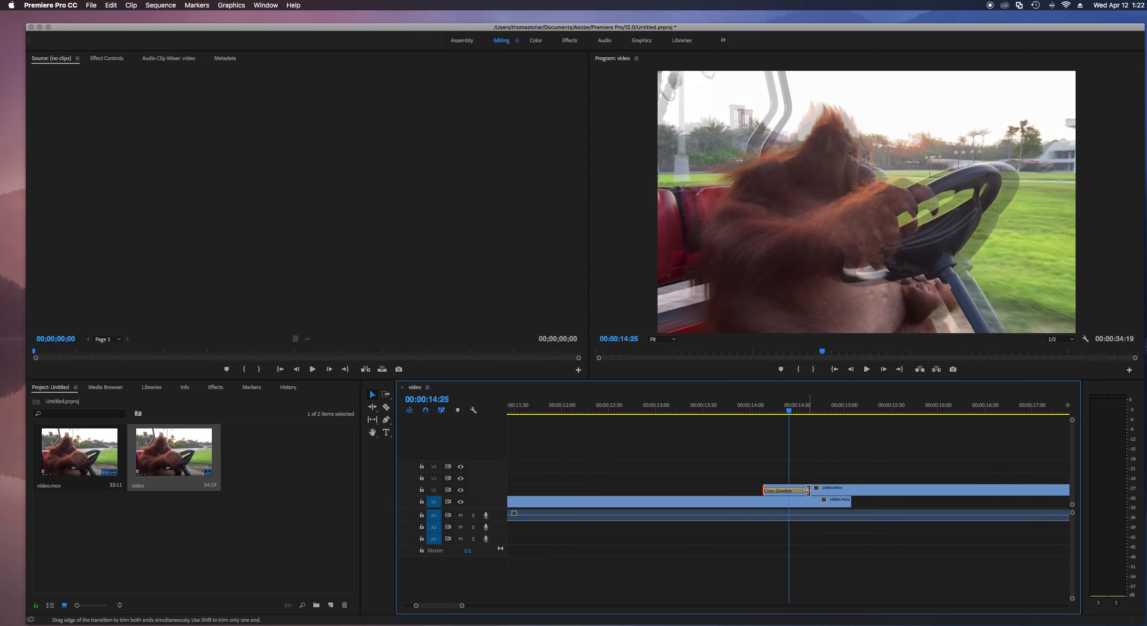
{"action": "left_click_drag", "start_coordinate": [807, 491], "coordinate": [849, 494]}
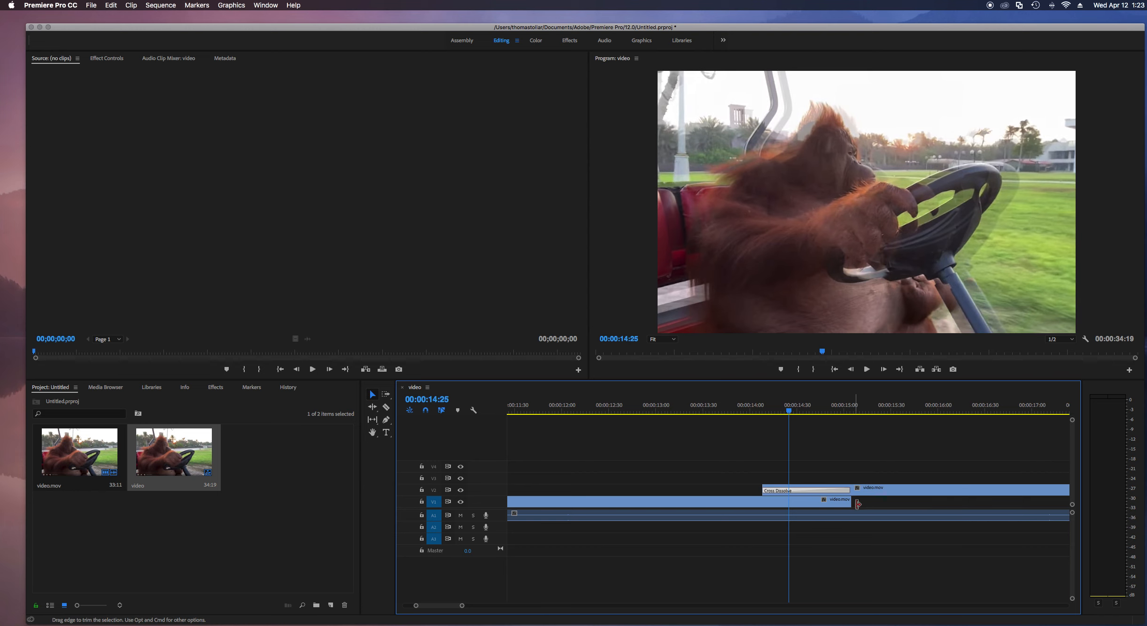
Play the sequence from 00:00:13:00 through the lengthened Cross Dissolve on V2.
{"action": "left_click_drag", "start_coordinate": [790, 412], "coordinate": [655, 413]}
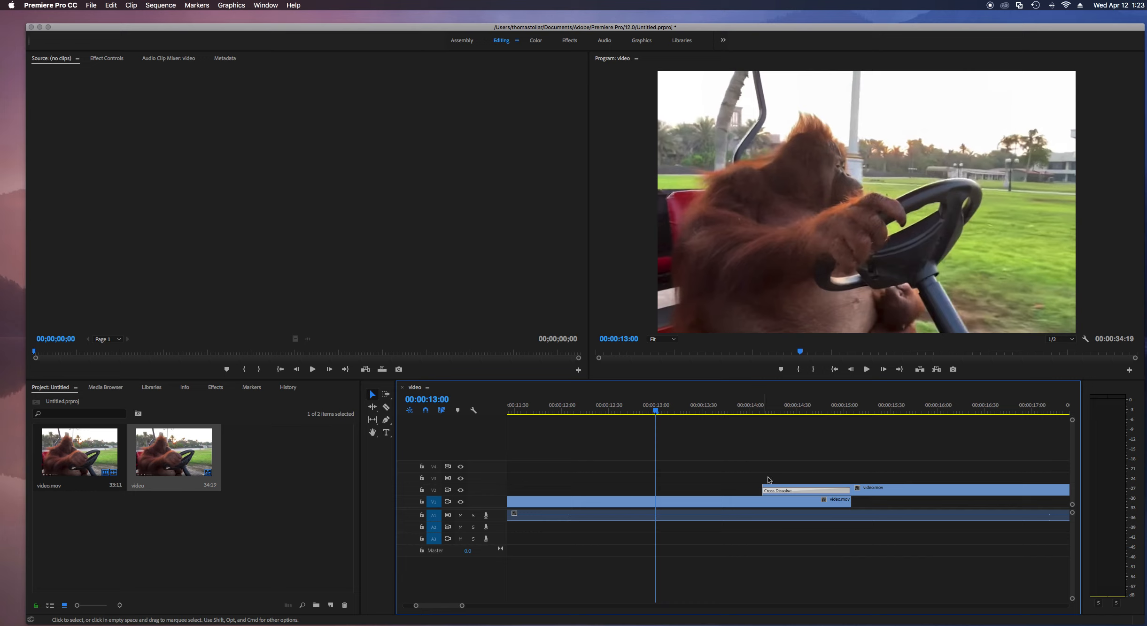
{"action": "left_click", "coordinate": [866, 370]}
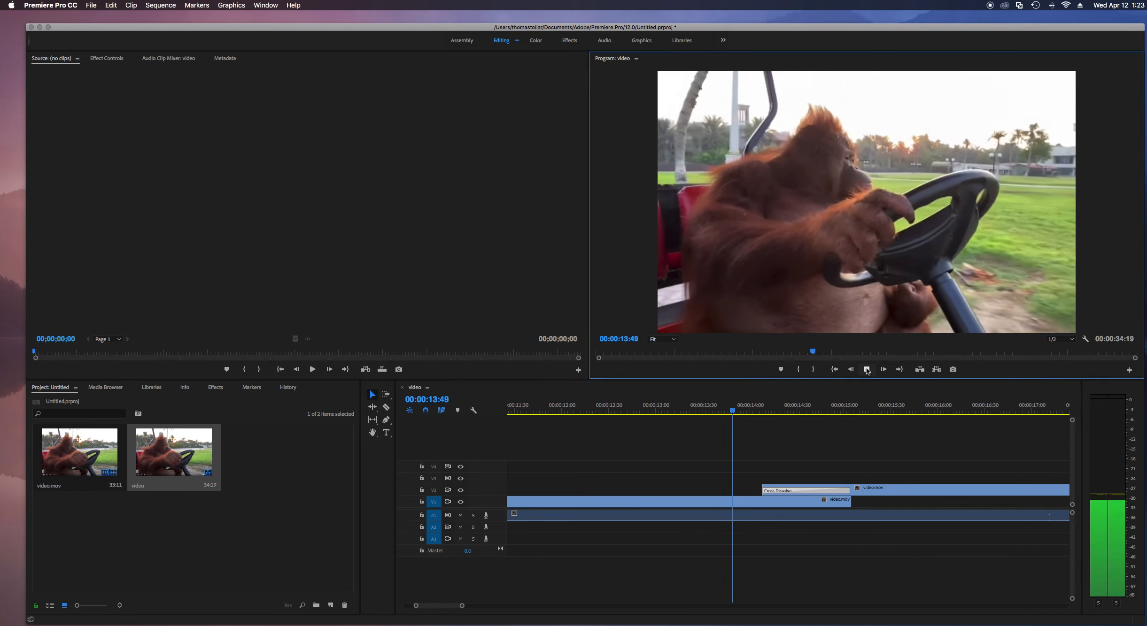
{"action": "left_click", "coordinate": [867, 370]}
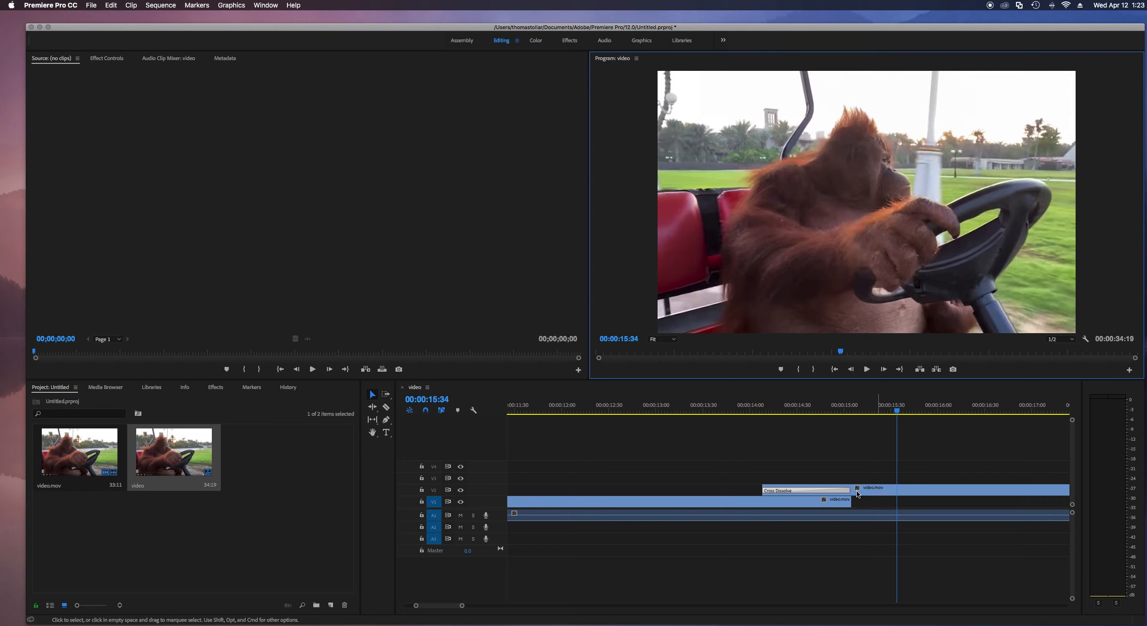
{"action": "left_click", "coordinate": [786, 490]}
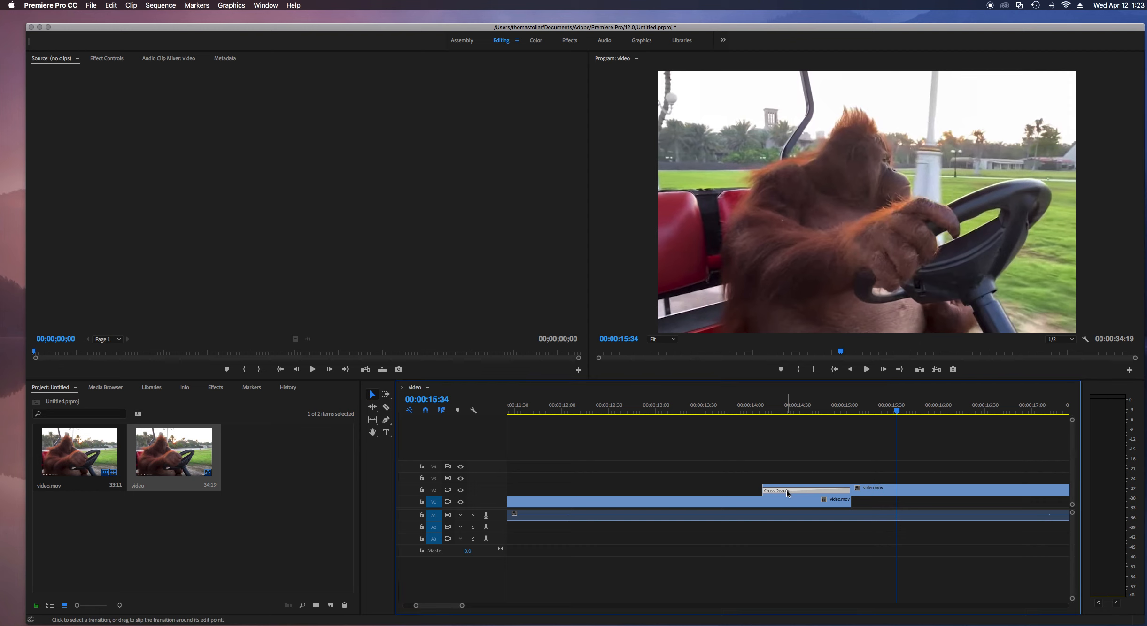
{"action": "right_click", "coordinate": [789, 491]}
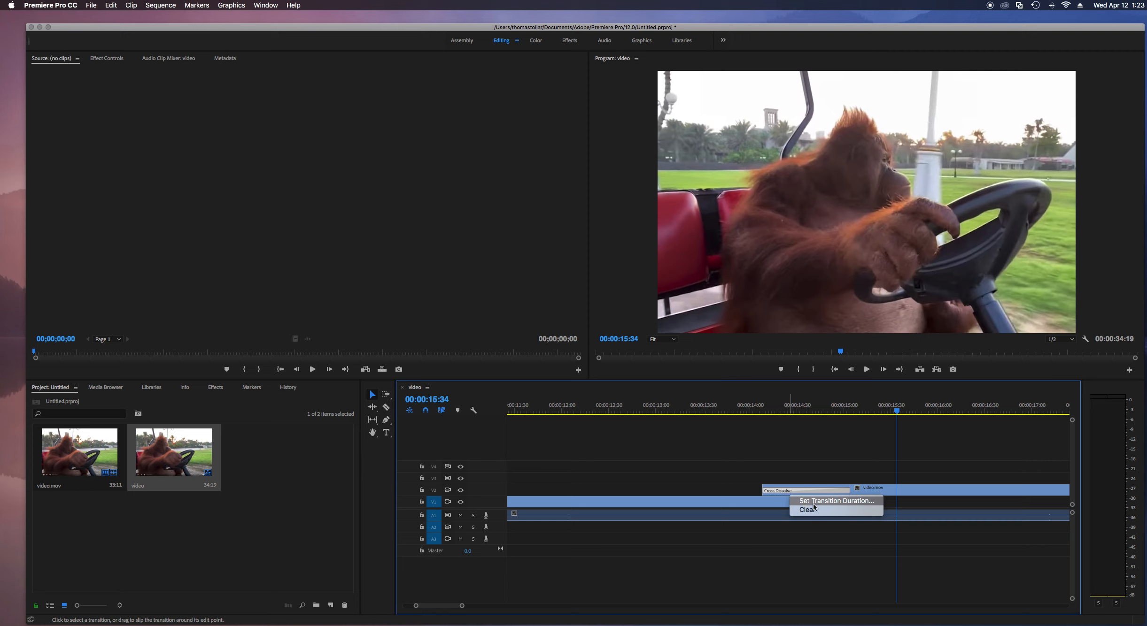
{"action": "left_click", "coordinate": [932, 494]}
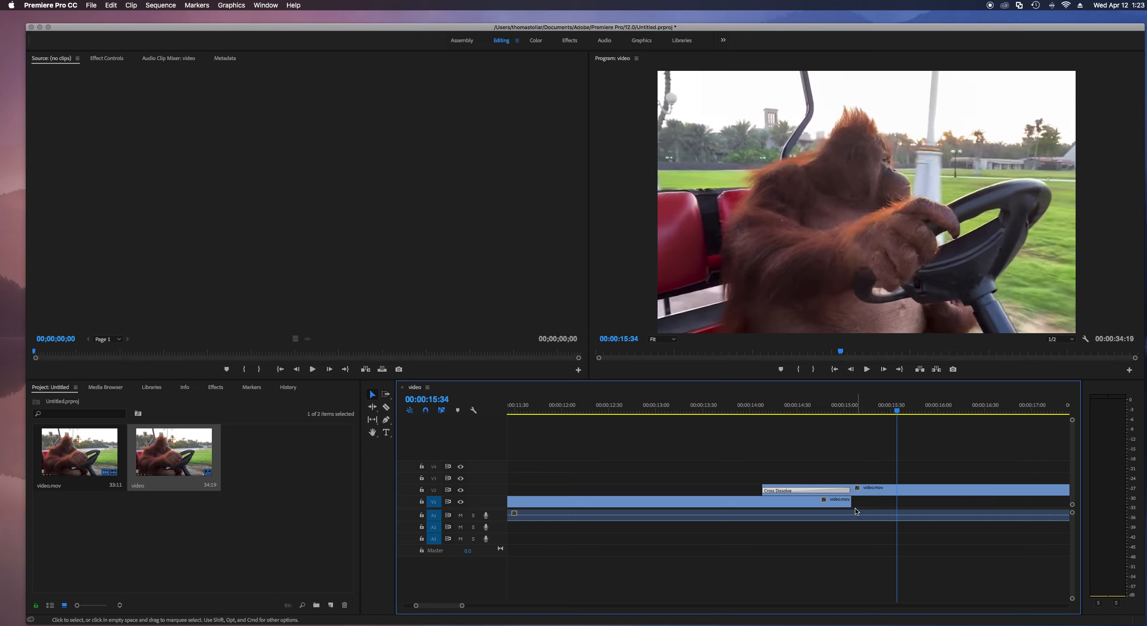
Apply the default transition to the end of the first piece on V1.
{"action": "right_click", "coordinate": [850, 502]}
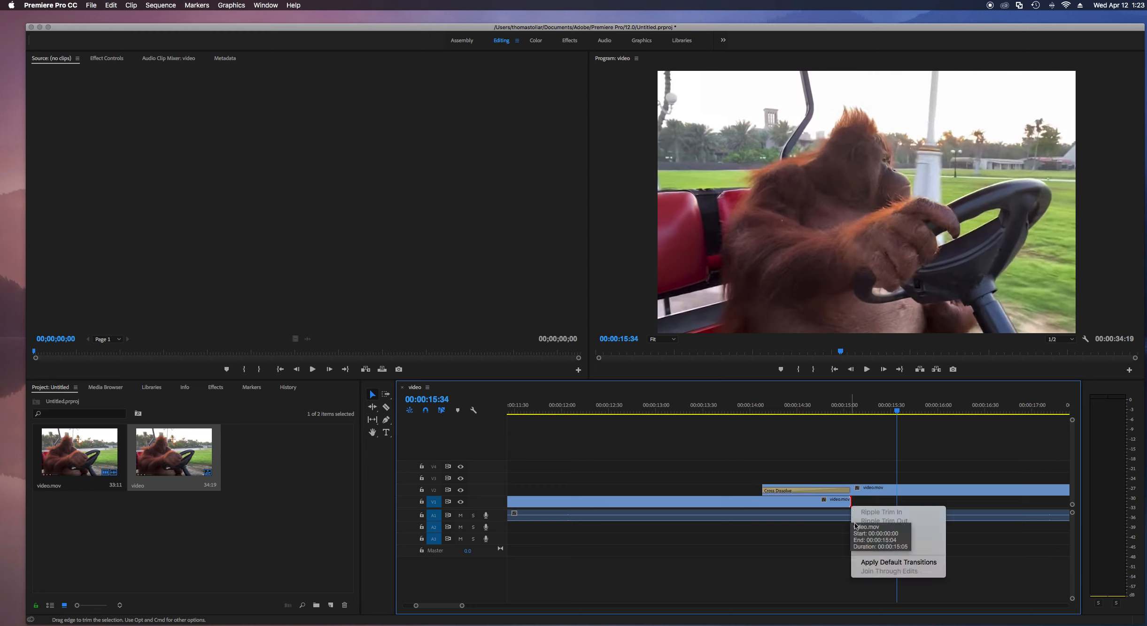
{"action": "left_click", "coordinate": [873, 563]}
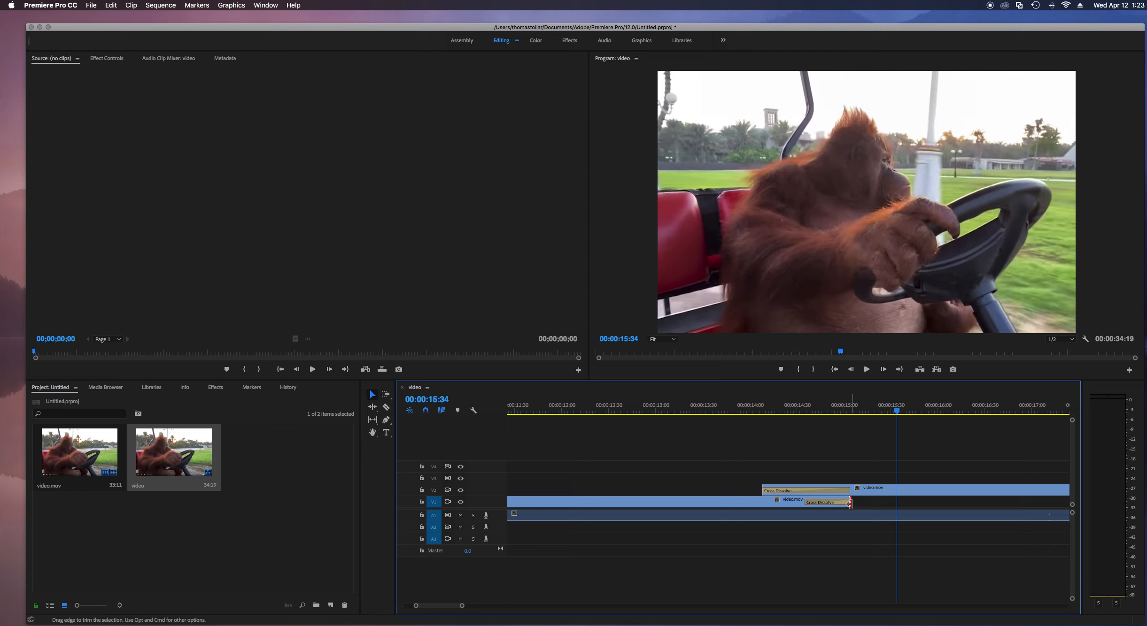
{"action": "right_click", "coordinate": [850, 505]}
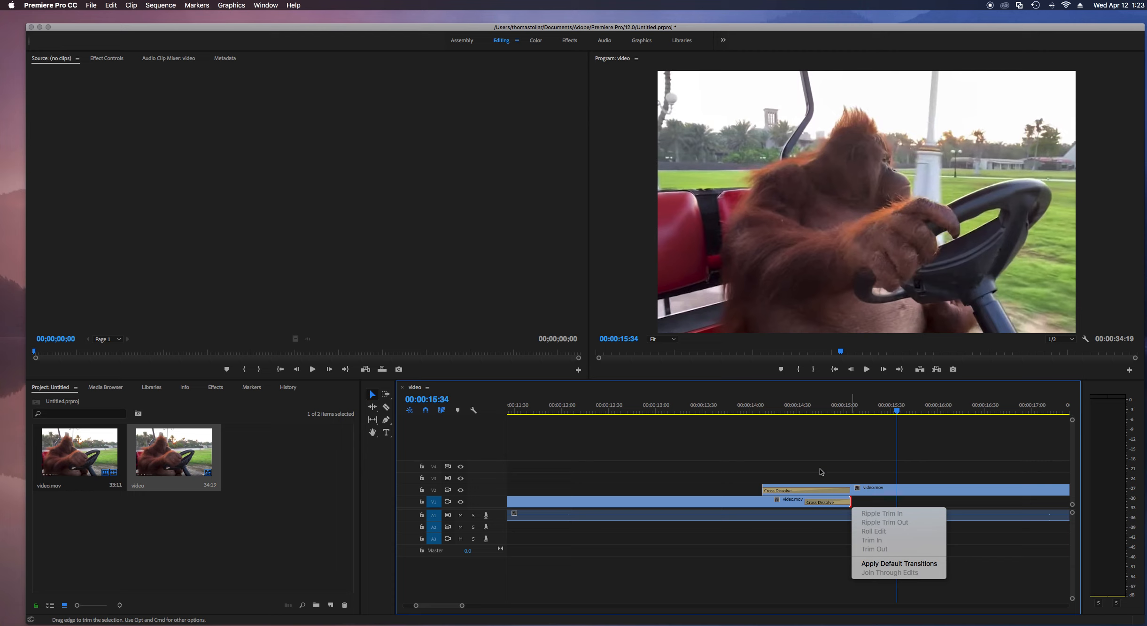
{"action": "left_click", "coordinate": [821, 505]}
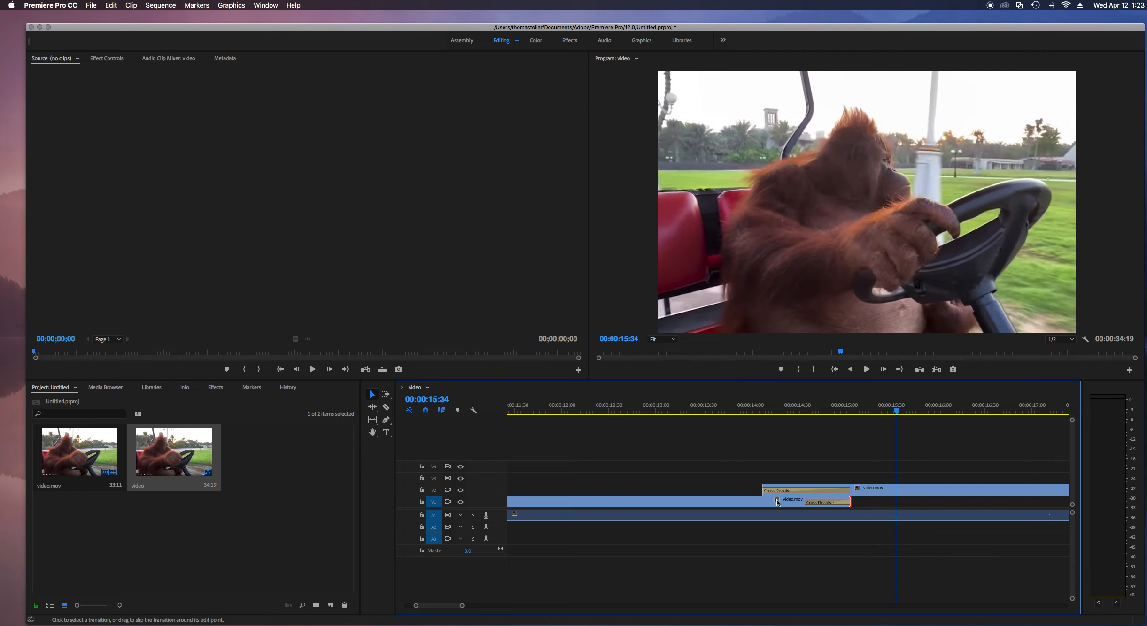
Play the overlap on V1 and V2 from shortly before both Cross Dissolves.
{"action": "left_click_drag", "start_coordinate": [897, 412], "coordinate": [683, 411]}
{"action": "left_click", "coordinate": [867, 370]}
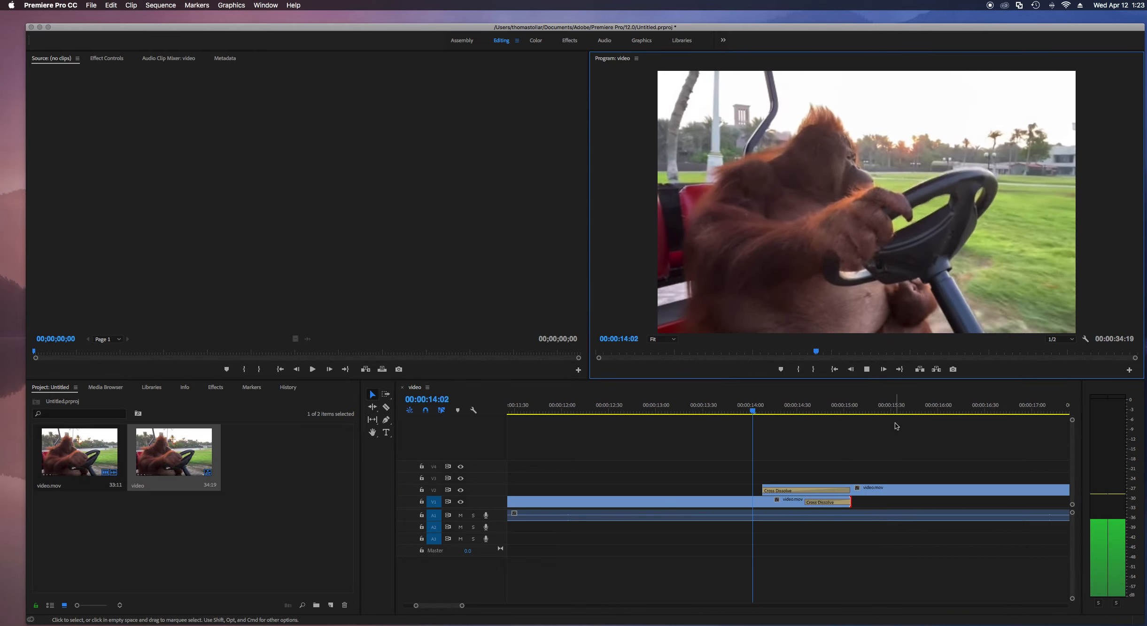
{"action": "left_click", "coordinate": [866, 370]}
Lengthen the first piece's closing Cross Dissolve to start with the V2 dissolve, and play the overlap.
{"action": "left_click_drag", "start_coordinate": [805, 503], "coordinate": [763, 504]}
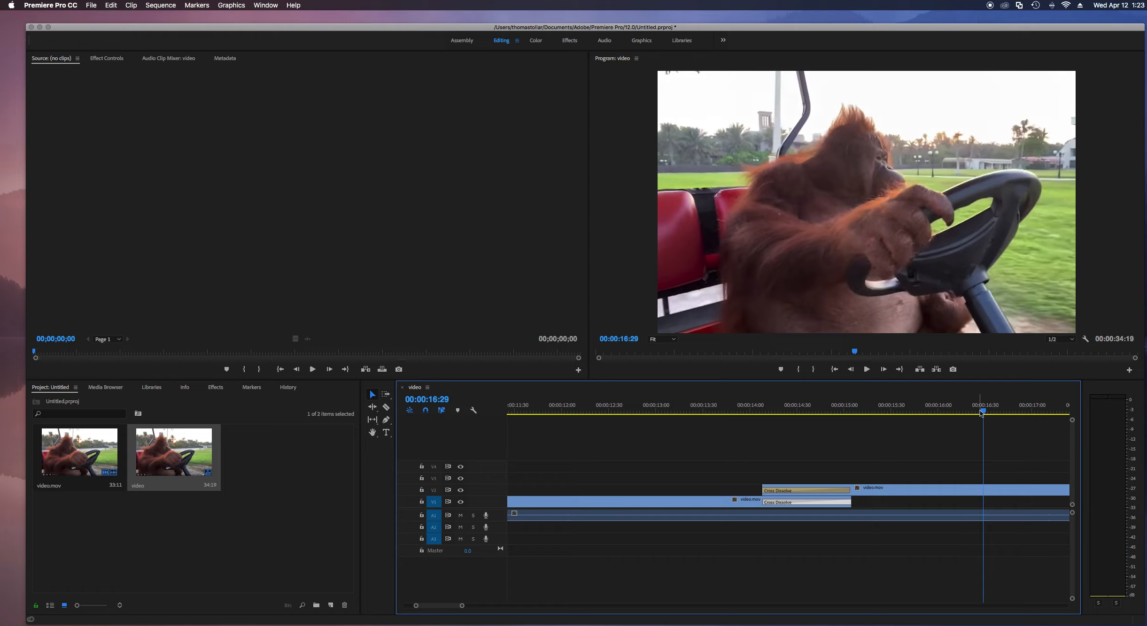
{"action": "left_click_drag", "start_coordinate": [981, 413], "coordinate": [666, 413]}
{"action": "left_click", "coordinate": [867, 370]}
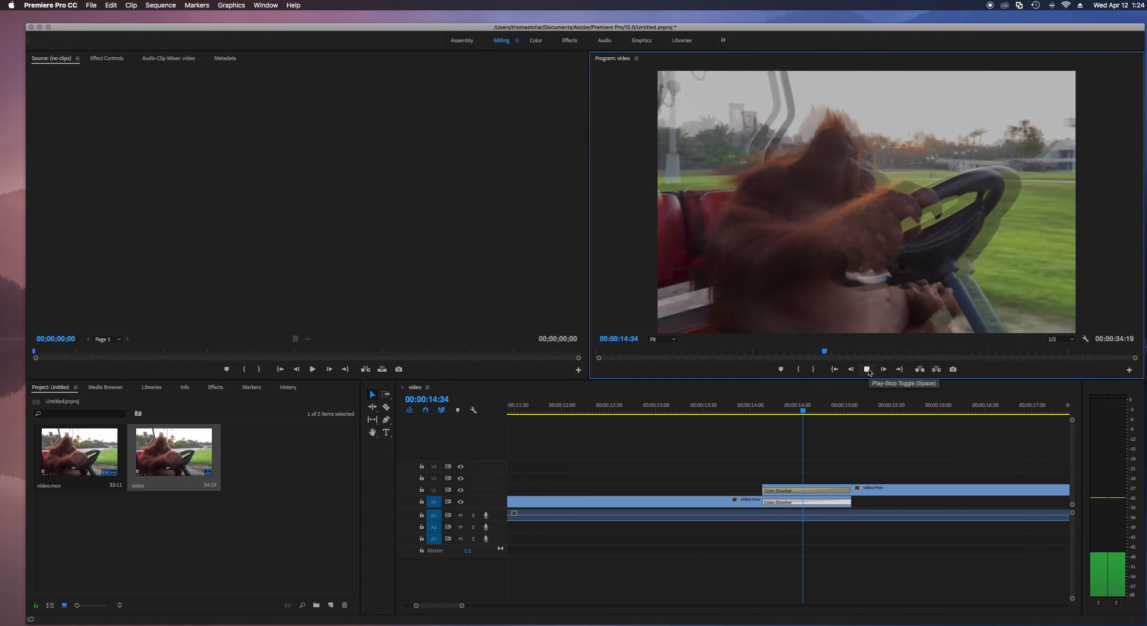
{"action": "left_click", "coordinate": [868, 370]}
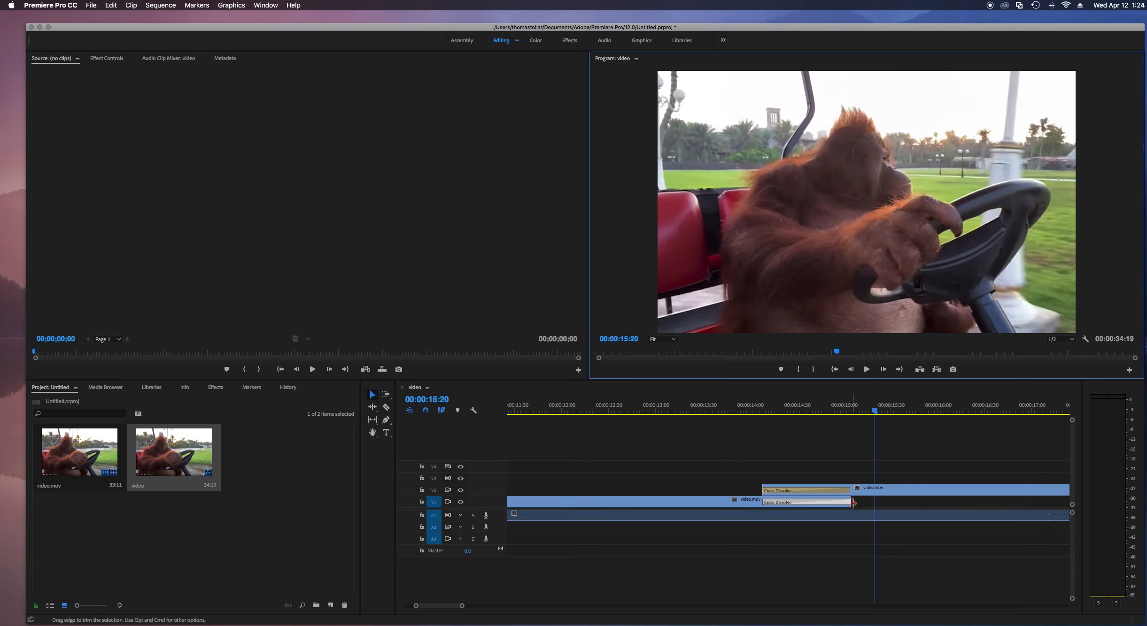
Shift the short V2 piece to start at about 00:00:14:49, and shorten its Cross Dissolve to end with the first piece.
{"action": "left_click_drag", "start_coordinate": [910, 490], "coordinate": [958, 492]}
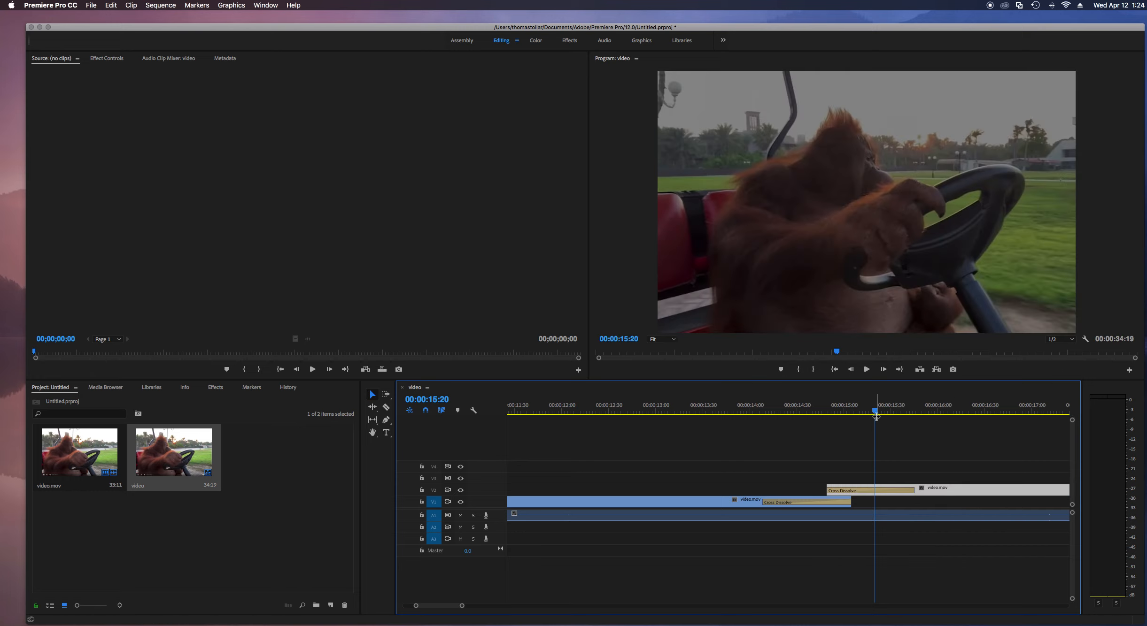
{"action": "left_click_drag", "start_coordinate": [876, 416], "coordinate": [693, 414]}
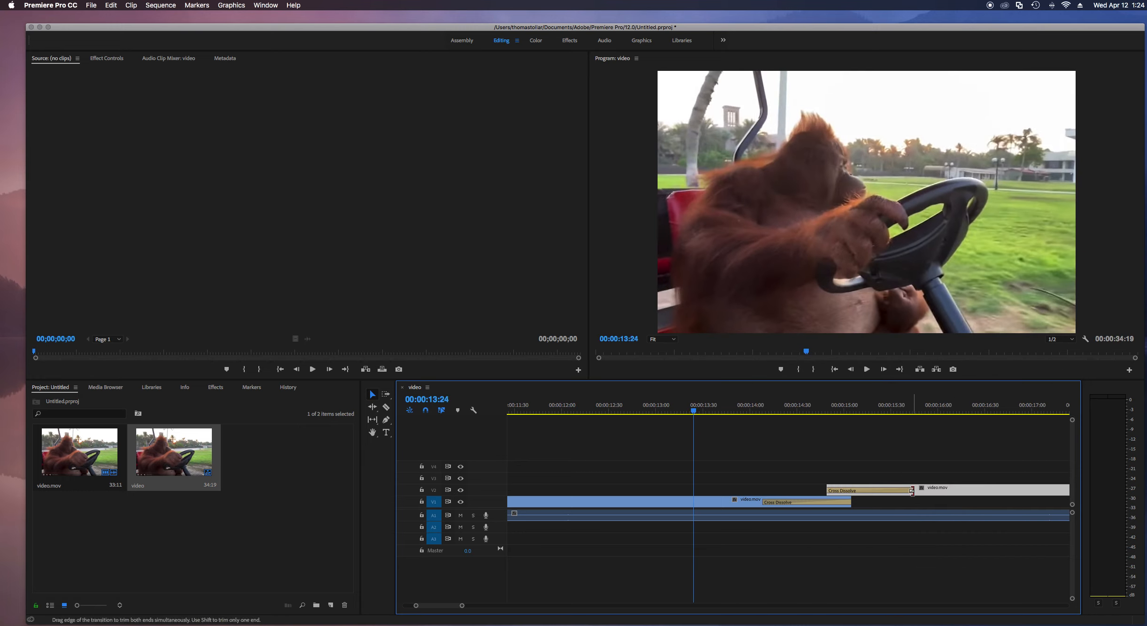
{"action": "left_click_drag", "start_coordinate": [914, 490], "coordinate": [851, 491]}
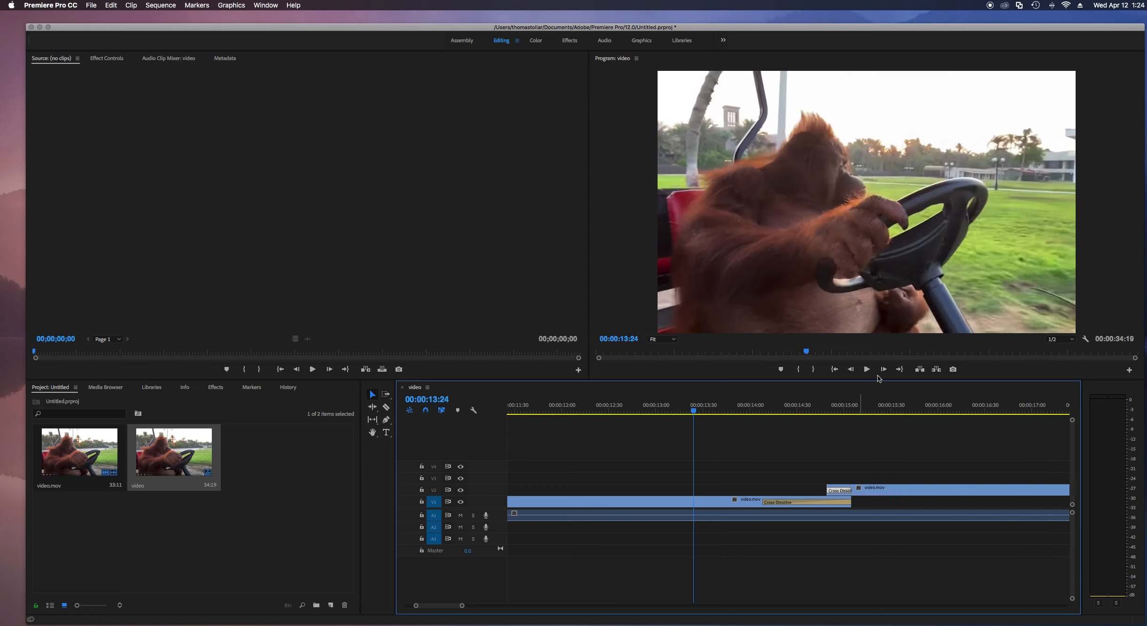
Play through the shorter overlap, and shorten the first piece's closing Cross Dissolve to match the length of the V2 dissolve.
{"action": "left_click", "coordinate": [866, 369]}
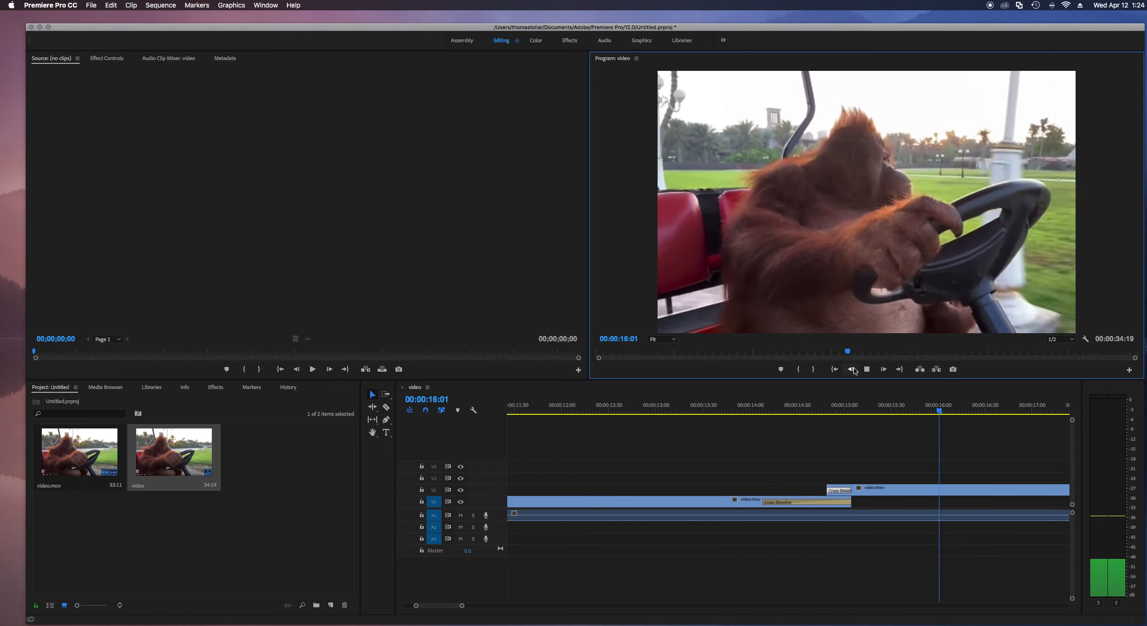
{"action": "left_click", "coordinate": [866, 369]}
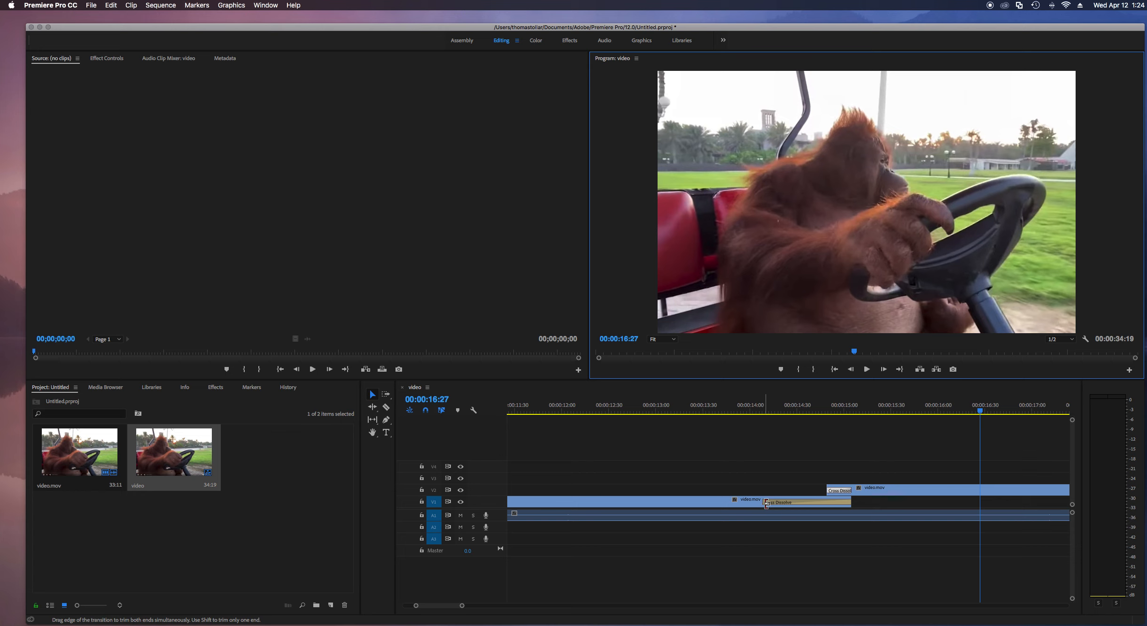
{"action": "left_click_drag", "start_coordinate": [765, 504], "coordinate": [828, 502]}
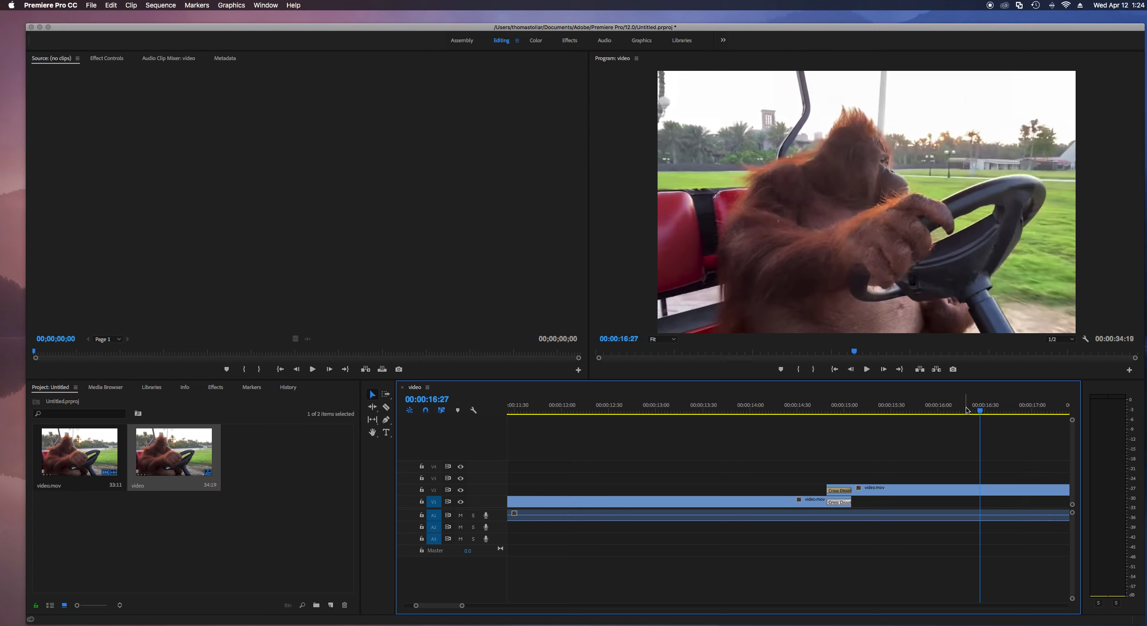
Play the overlap on V1 and V2 twice from shortly before the two matching Cross Dissolves.
{"action": "left_click_drag", "start_coordinate": [980, 411], "coordinate": [787, 427]}
{"action": "left_click", "coordinate": [869, 373]}
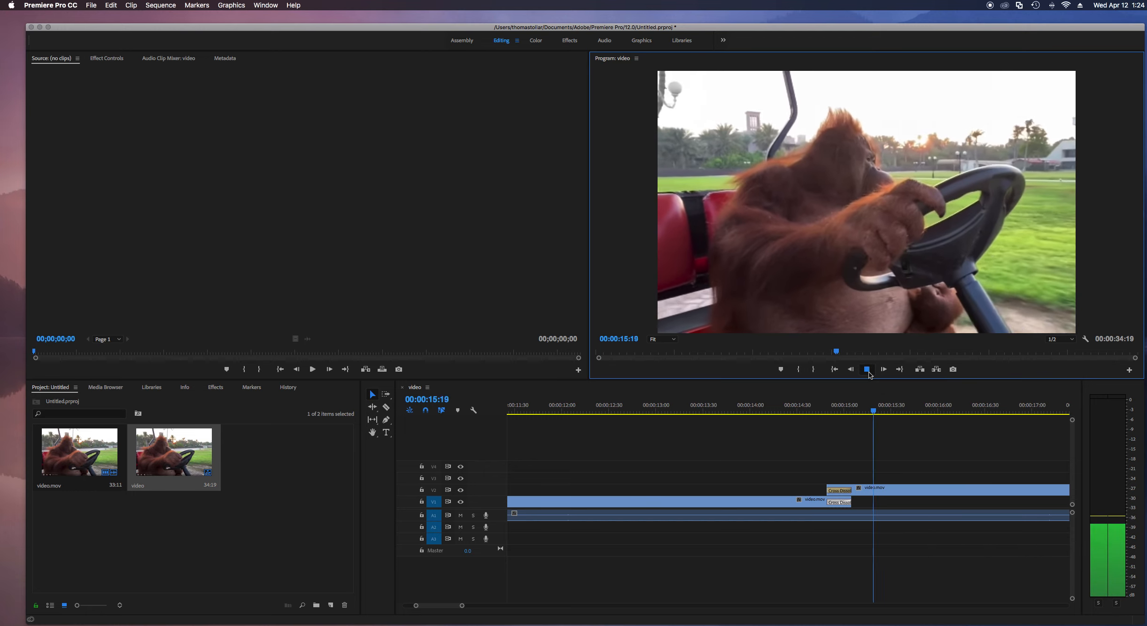
{"action": "left_click_drag", "start_coordinate": [874, 412], "coordinate": [761, 412]}
{"action": "left_click", "coordinate": [866, 369]}
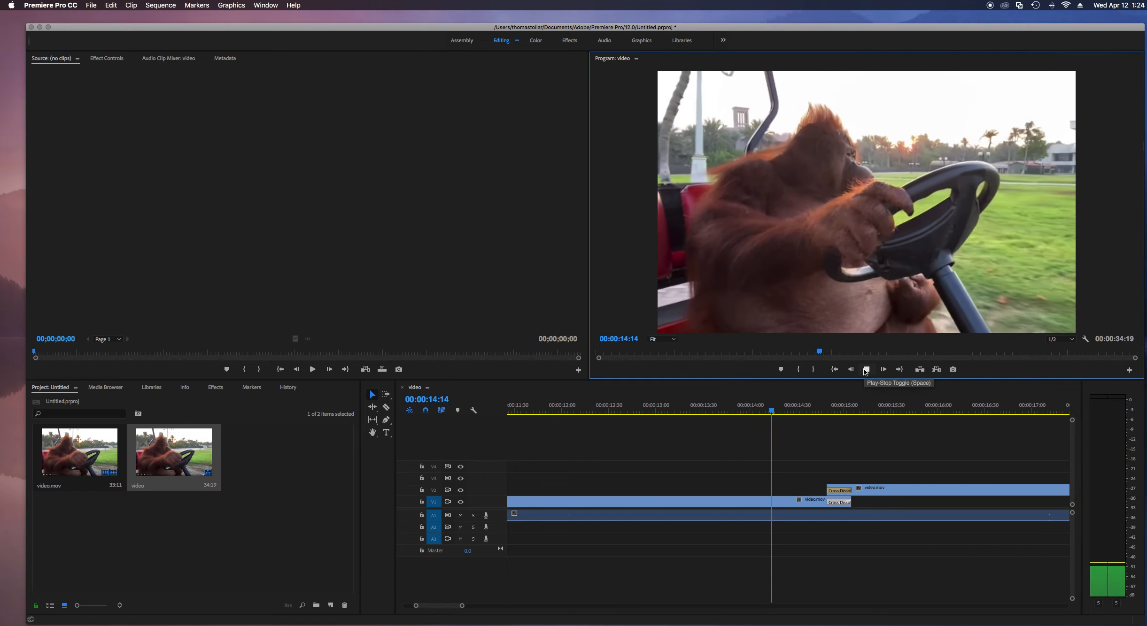
{"action": "left_click", "coordinate": [866, 369]}
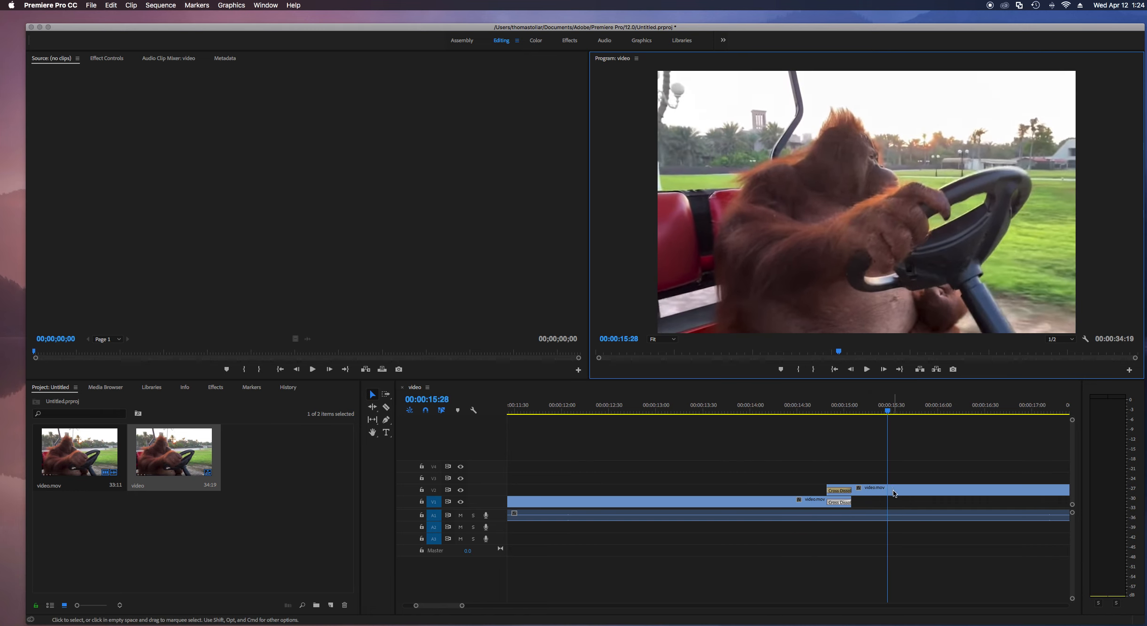
Shift the short V2 piece to start at about 00:00:15:01, and play the reduced overlap with the first piece.
{"action": "left_click_drag", "start_coordinate": [893, 490], "coordinate": [911, 491]}
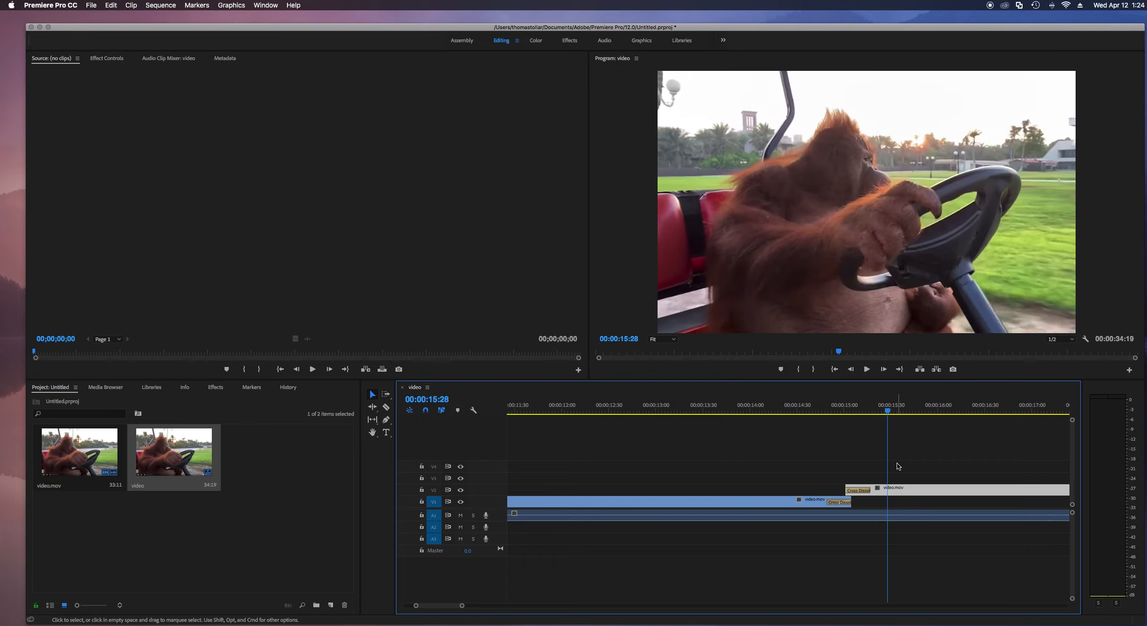
{"action": "left_click_drag", "start_coordinate": [888, 415], "coordinate": [813, 413]}
{"action": "left_click", "coordinate": [866, 369]}
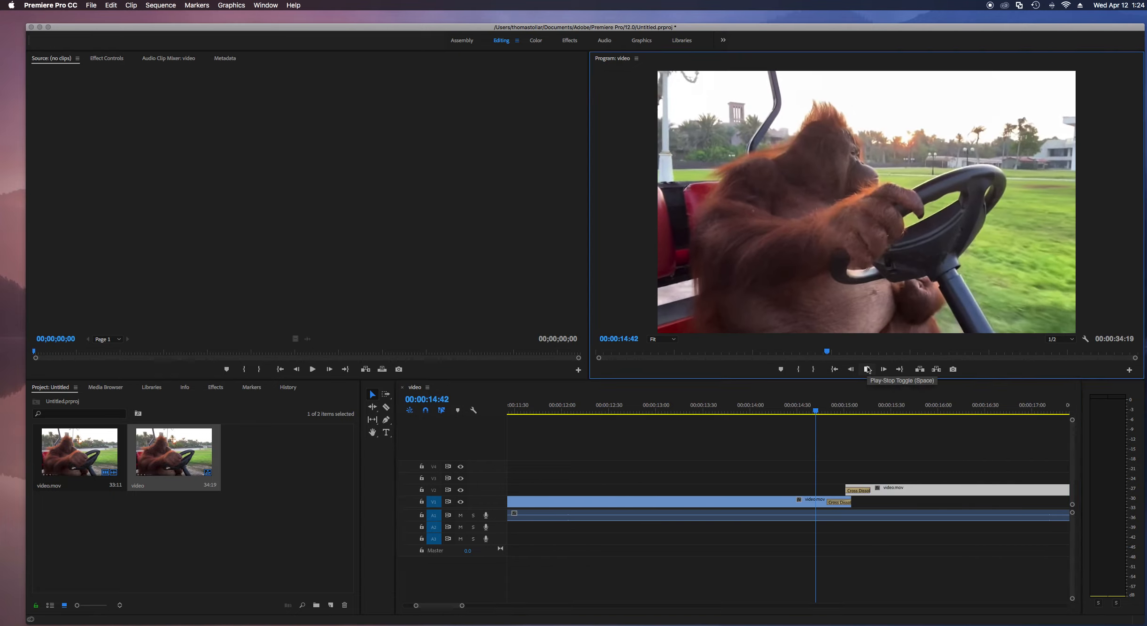
{"action": "left_click", "coordinate": [867, 369]}
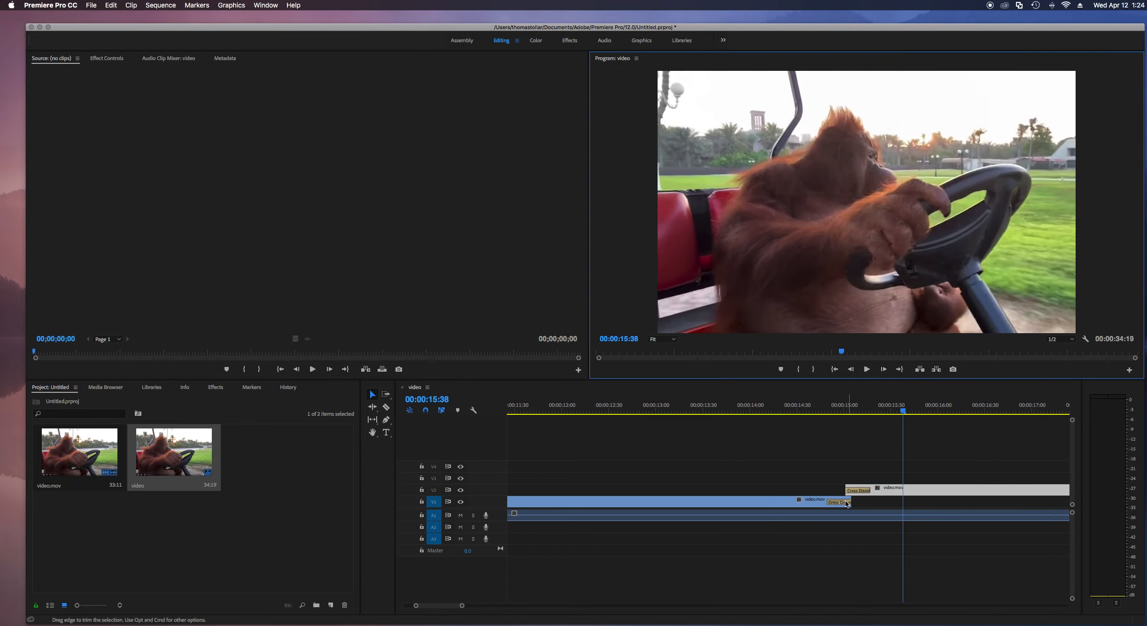
Shorten the first piece's closing Cross Dissolve to the overlap with V2, and remove that transition from V1.
{"action": "left_click_drag", "start_coordinate": [827, 506], "coordinate": [845, 506]}
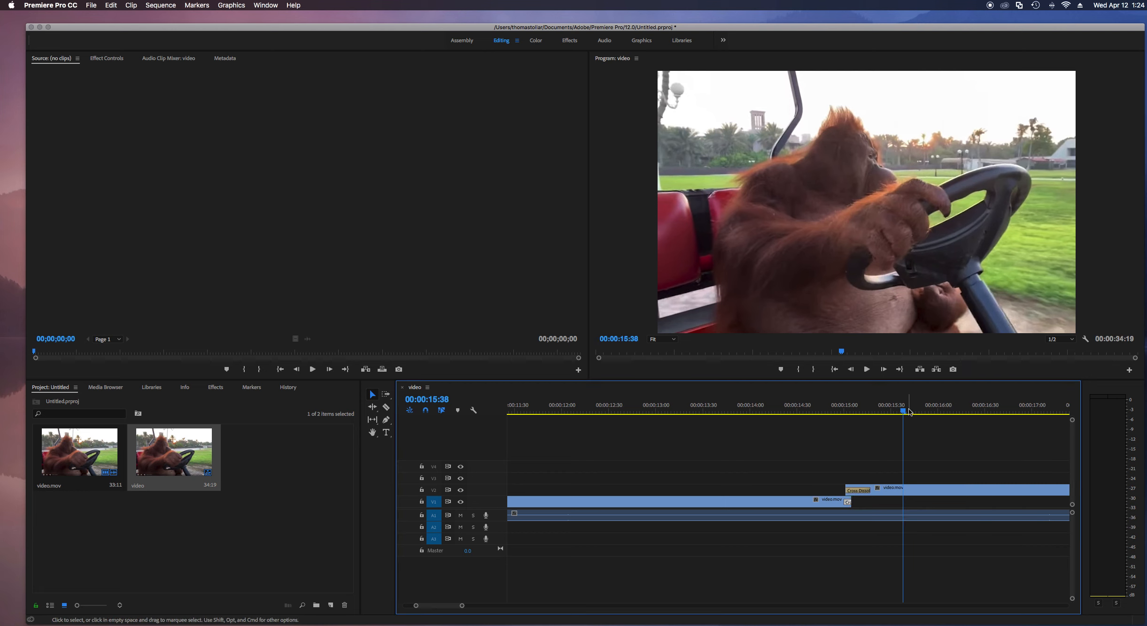
{"action": "left_click", "coordinate": [776, 409]}
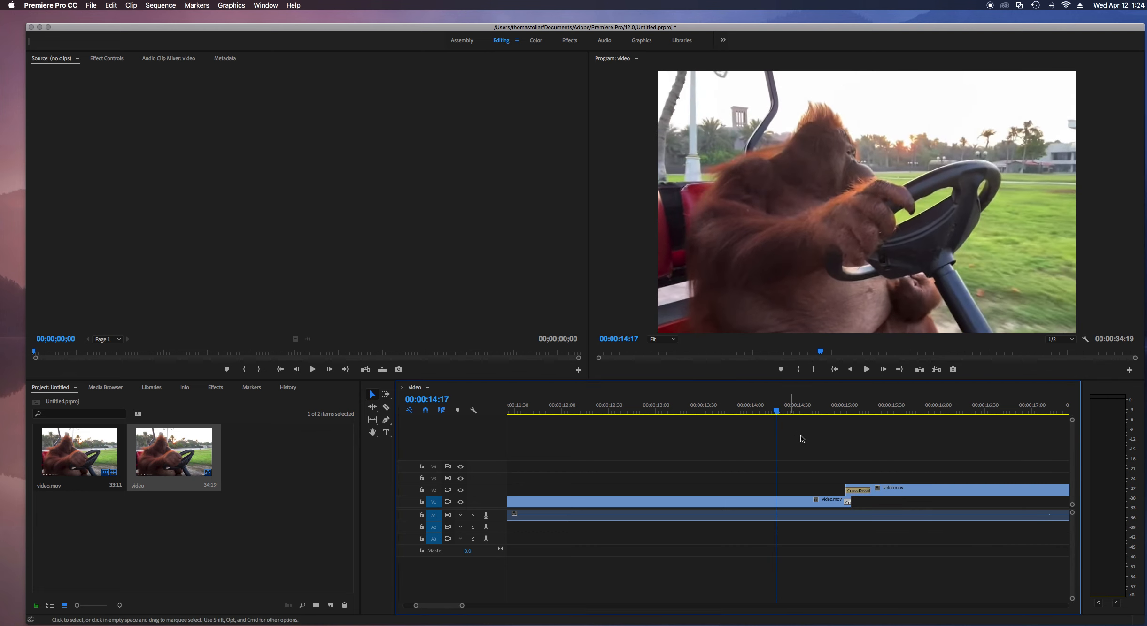
{"action": "right_click", "coordinate": [847, 503]}
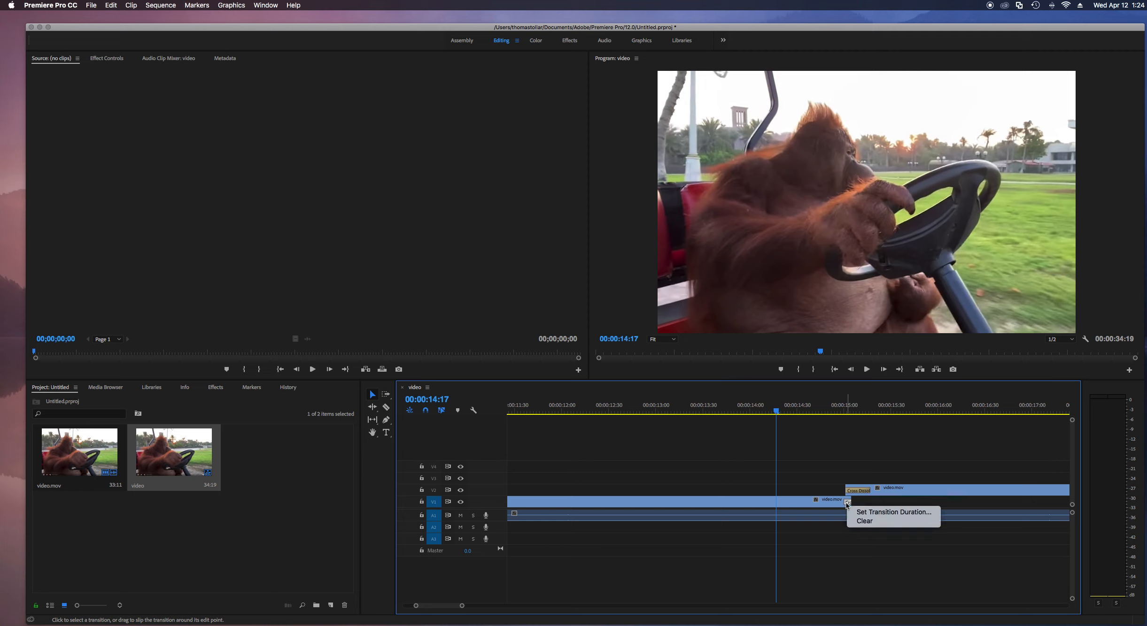
{"action": "left_click", "coordinate": [863, 522]}
Shift the short V2 piece to start at about 00:00:14:56, and play its single Cross Dissolve over the first piece.
{"action": "left_click_drag", "start_coordinate": [909, 491], "coordinate": [898, 479]}
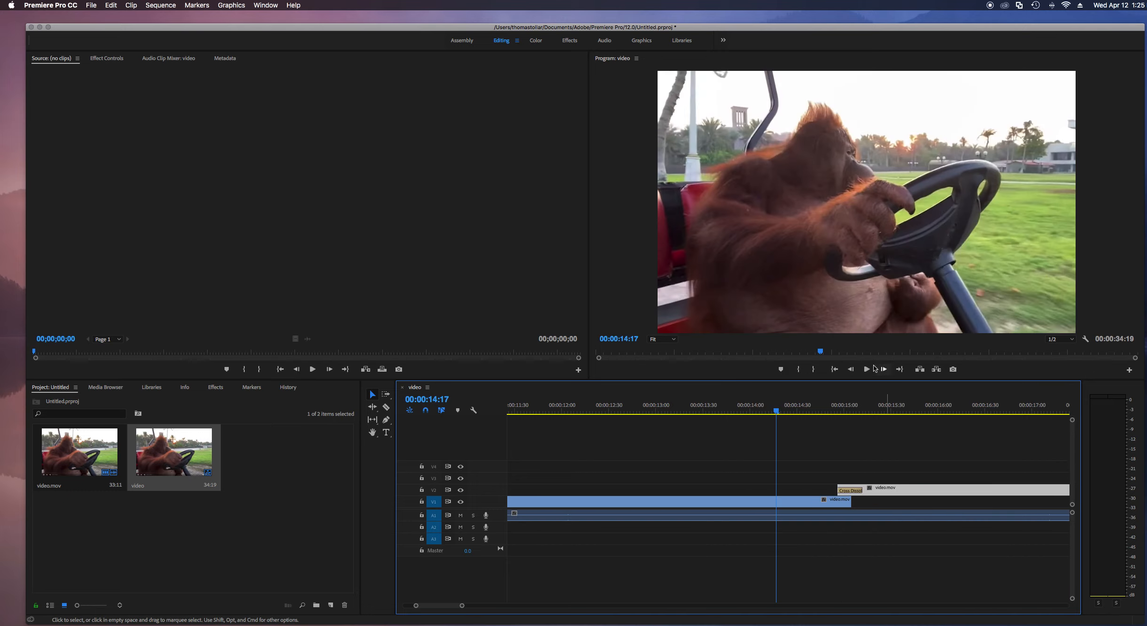
{"action": "left_click", "coordinate": [873, 369]}
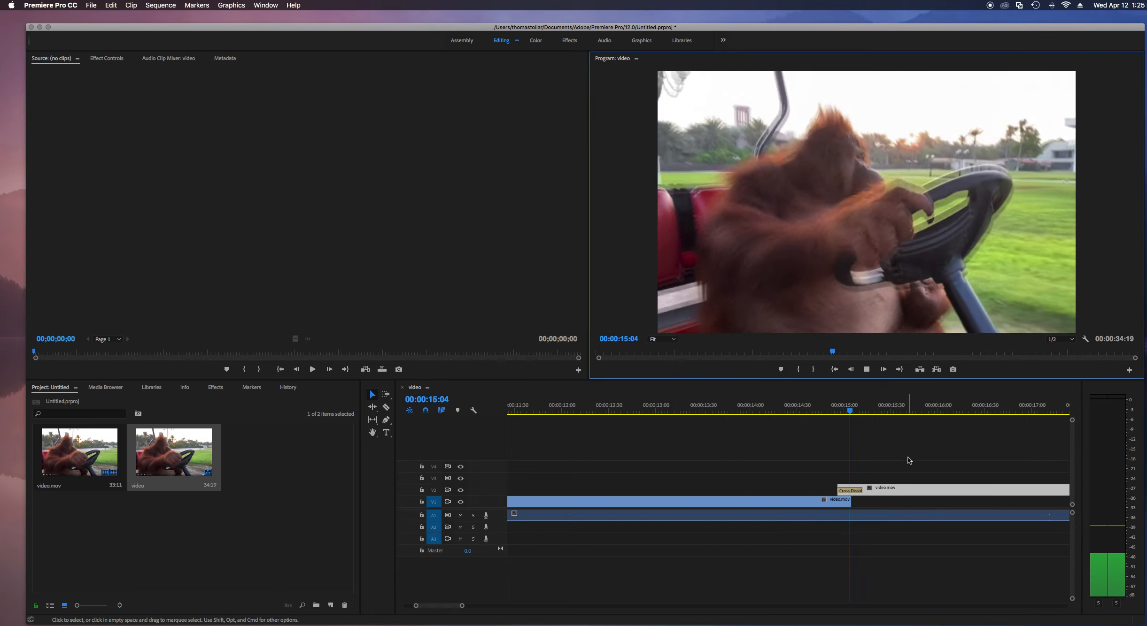
{"action": "key", "text": "space"}
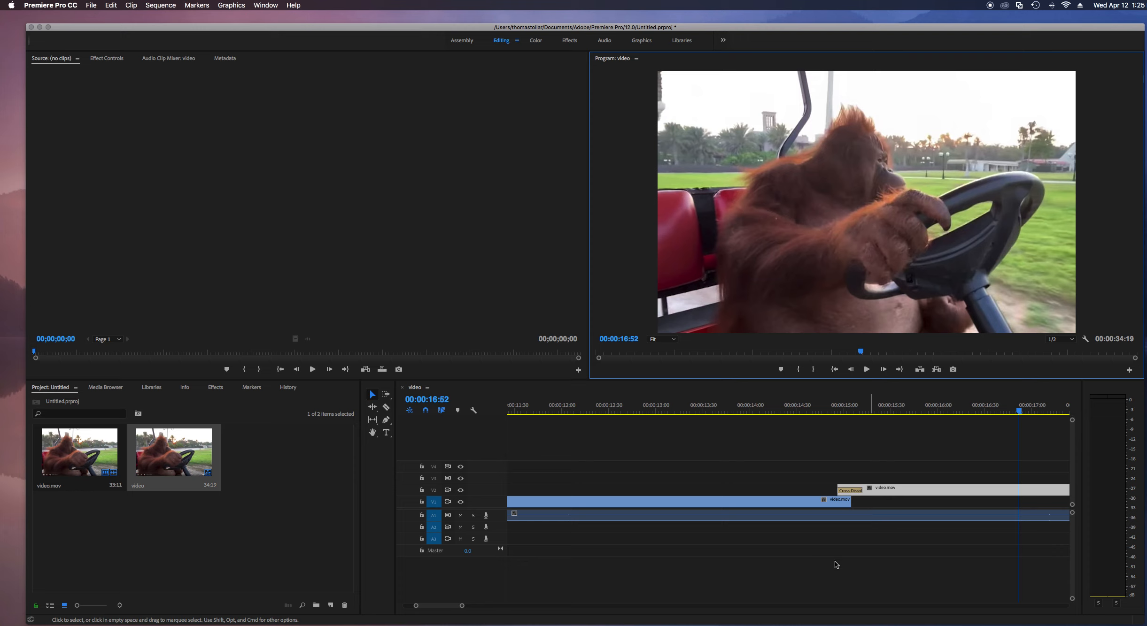
Shift the last V1 piece earlier so it starts at about 00:00:17:50, just before the V2 piece ends.
{"action": "left_click_drag", "start_coordinate": [462, 608], "coordinate": [580, 607]}
{"action": "mouse_move", "coordinate": [745, 500]}
{"action": "left_mouse_down"}
{"action": "mouse_move", "coordinate": [726, 502]}
{"action": "mouse_move", "coordinate": [730, 484]}
{"action": "mouse_move", "coordinate": [725, 502]}
{"action": "left_mouse_up"}
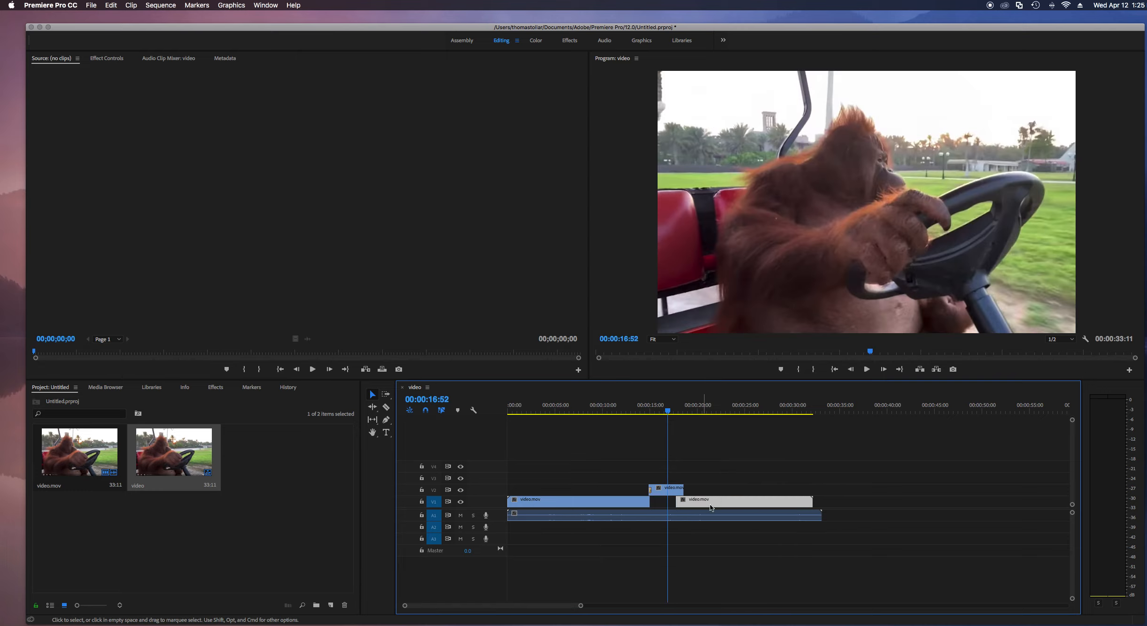
Slow the short V2 piece down to 50% speed.
{"action": "left_click", "coordinate": [663, 494]}
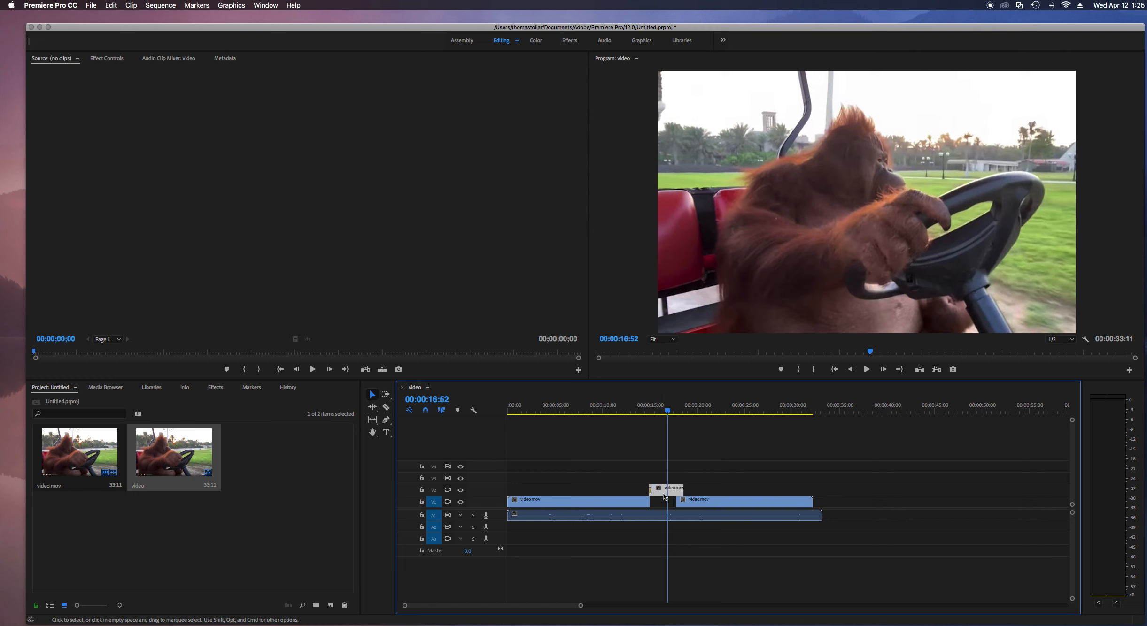
{"action": "right_click", "coordinate": [664, 496]}
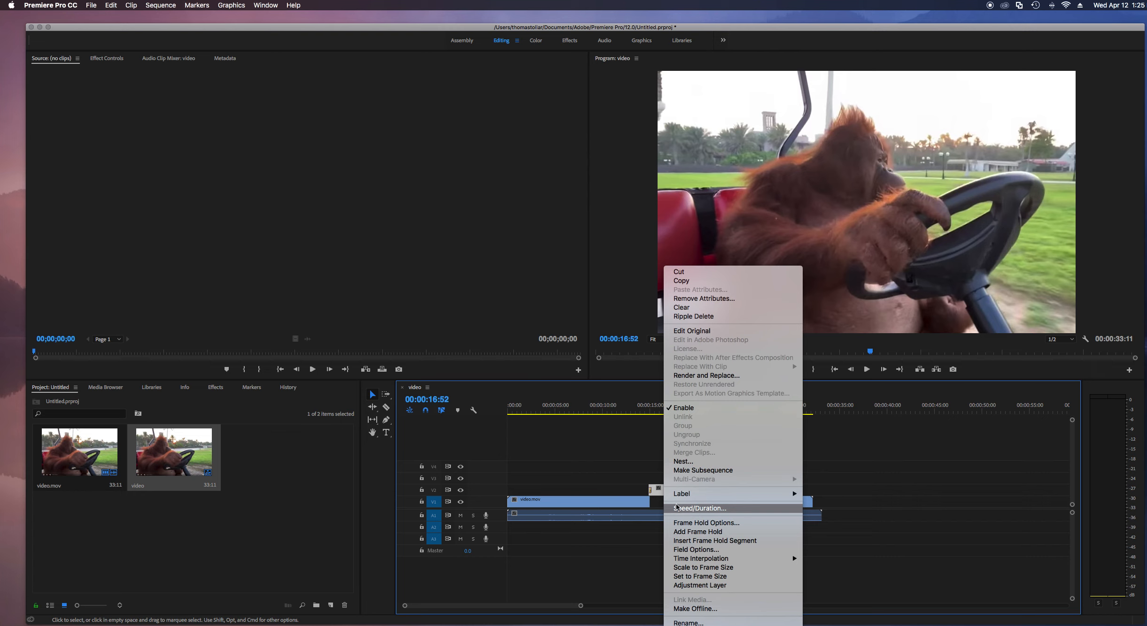
{"action": "left_click", "coordinate": [824, 558]}
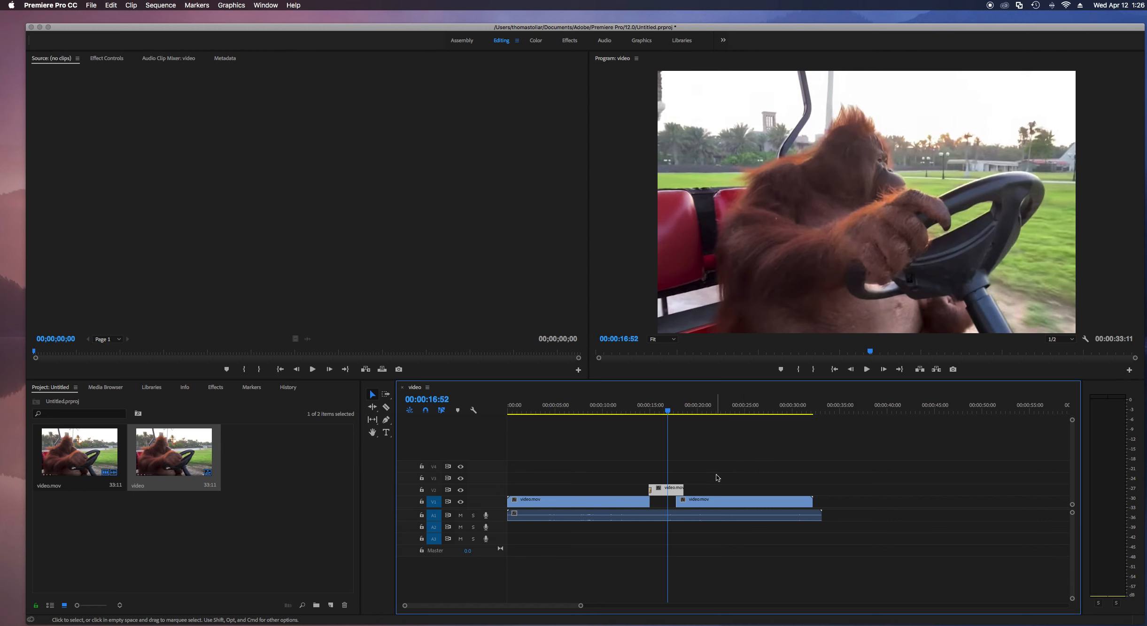
{"action": "right_click", "coordinate": [679, 495]}
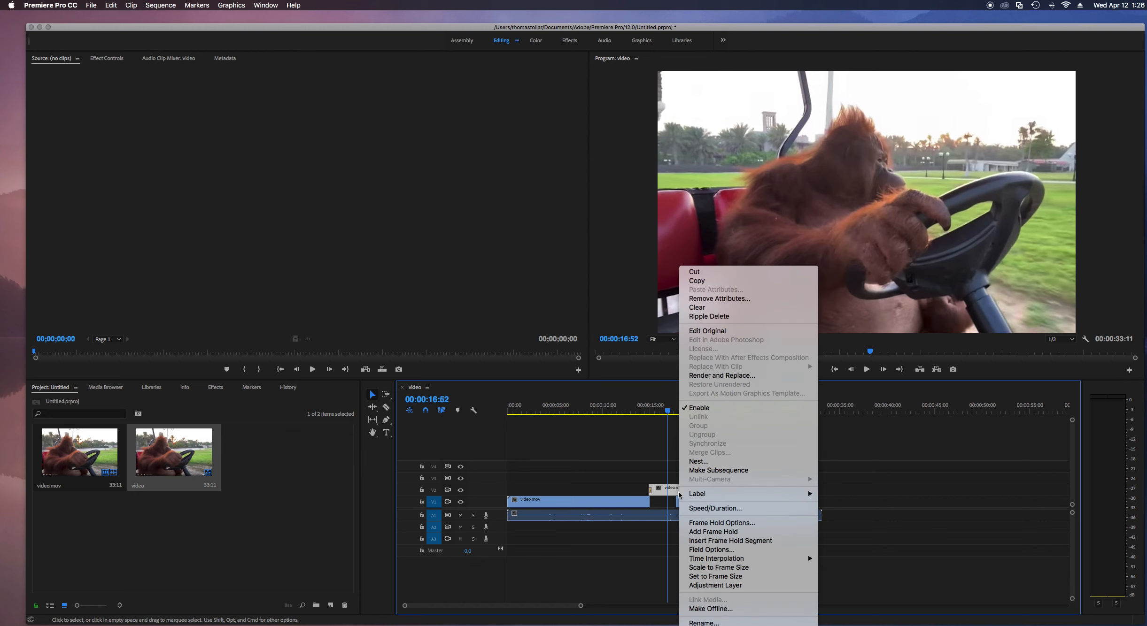
{"action": "left_click", "coordinate": [705, 509]}
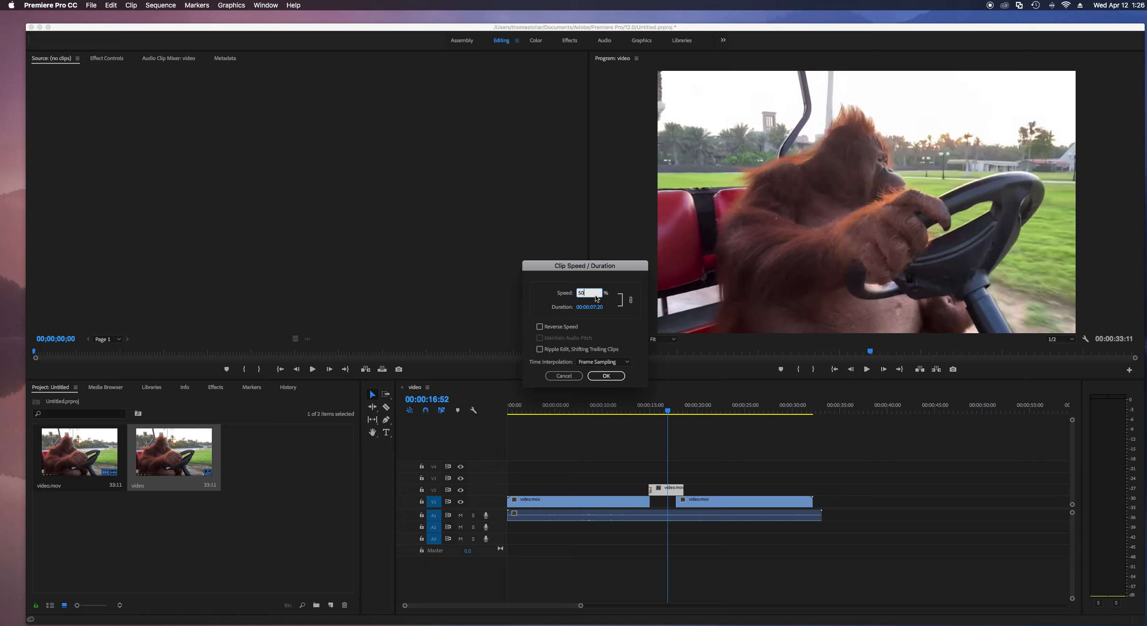
{"action": "left_click", "coordinate": [604, 376]}
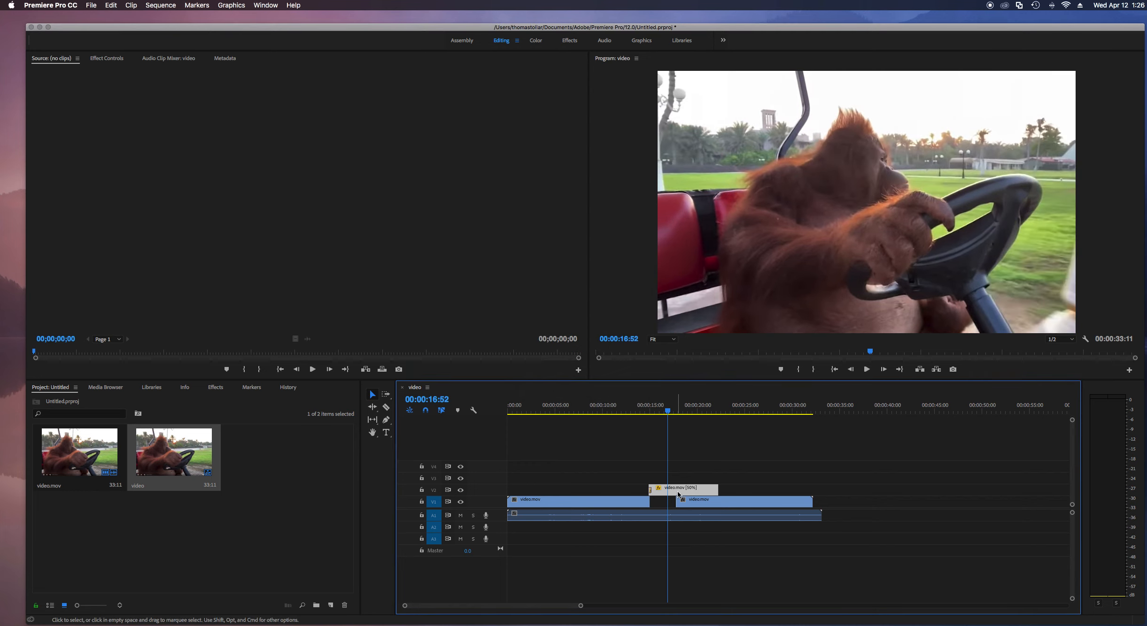
Play the sequence from about 00:00:10:26 into the slowed V2 piece.
{"action": "left_click_drag", "start_coordinate": [669, 412], "coordinate": [599, 412]}
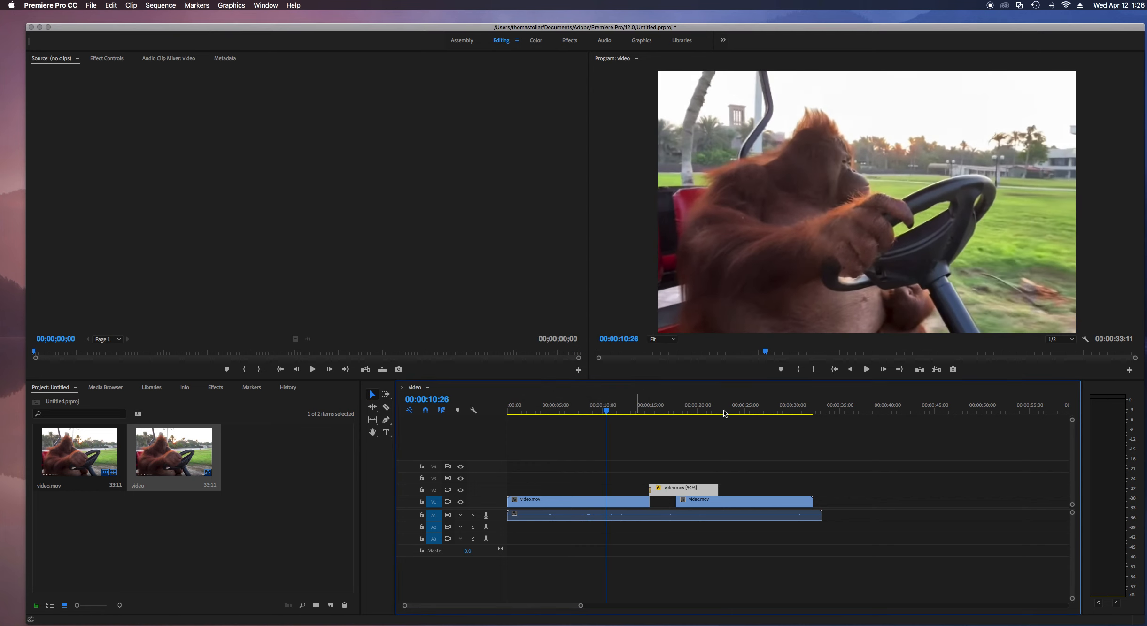
{"action": "left_click", "coordinate": [866, 369]}
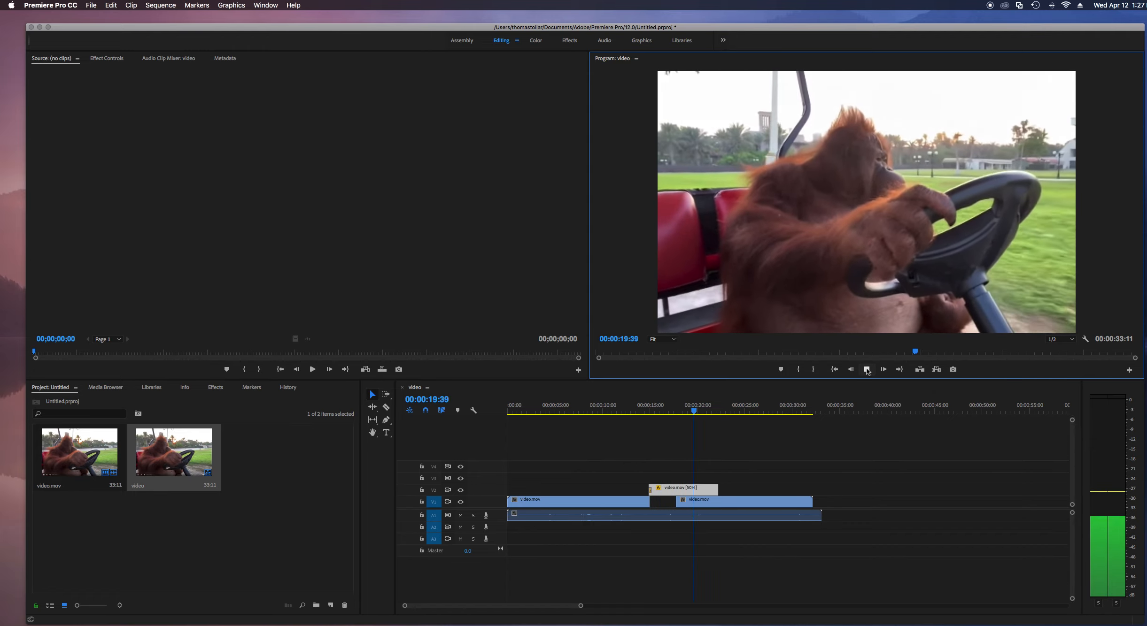
{"action": "left_click", "coordinate": [867, 369]}
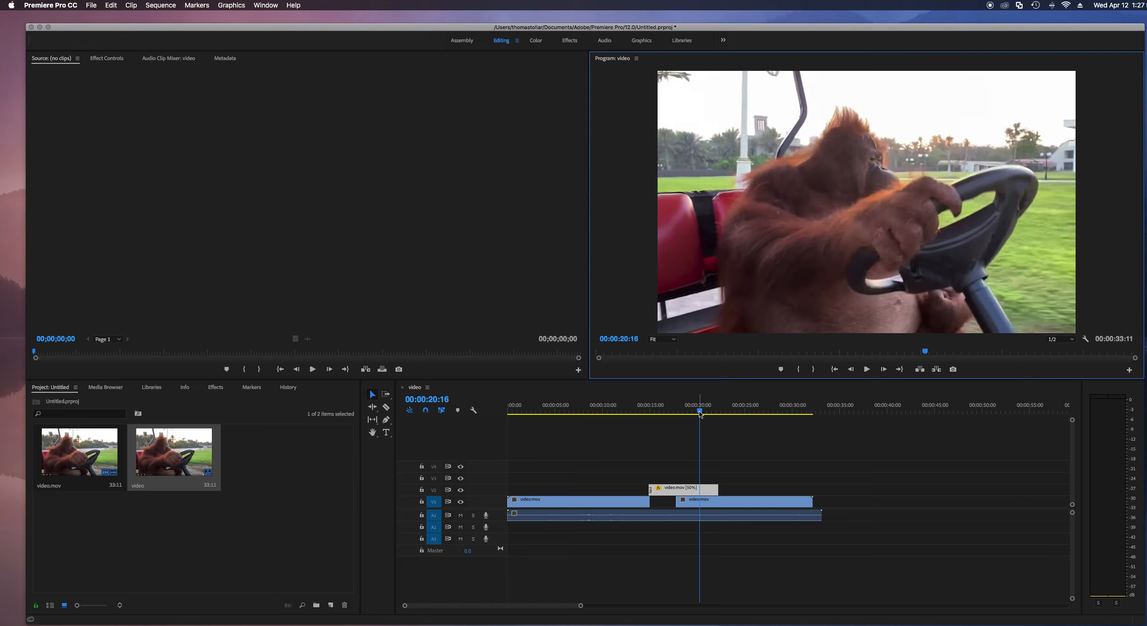
Create a text graphic reading "cool monkey" at 00:00:34:40, after the end of the video pieces.
{"action": "left_click_drag", "start_coordinate": [699, 413], "coordinate": [836, 411]}
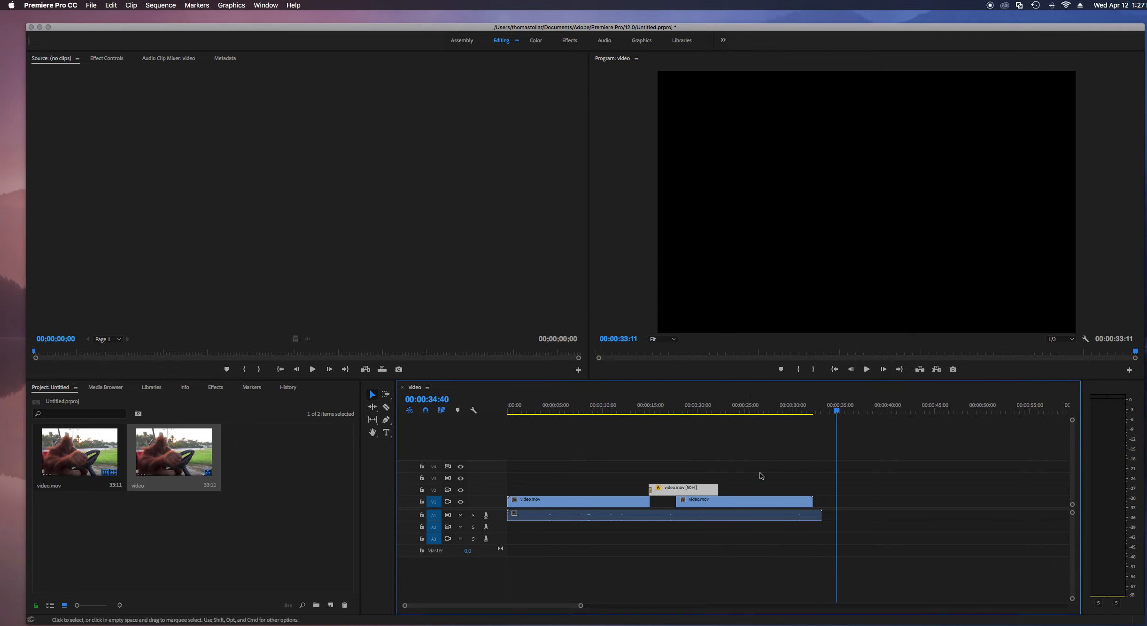
{"action": "left_click", "coordinate": [387, 435]}
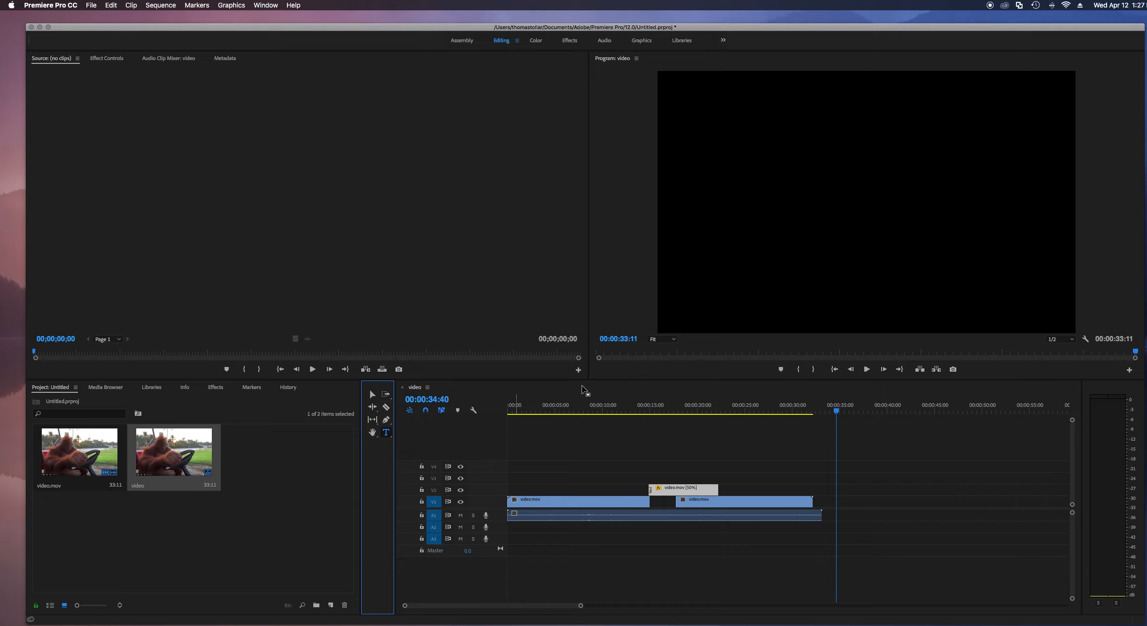
{"action": "left_click_drag", "start_coordinate": [713, 111], "coordinate": [994, 271]}
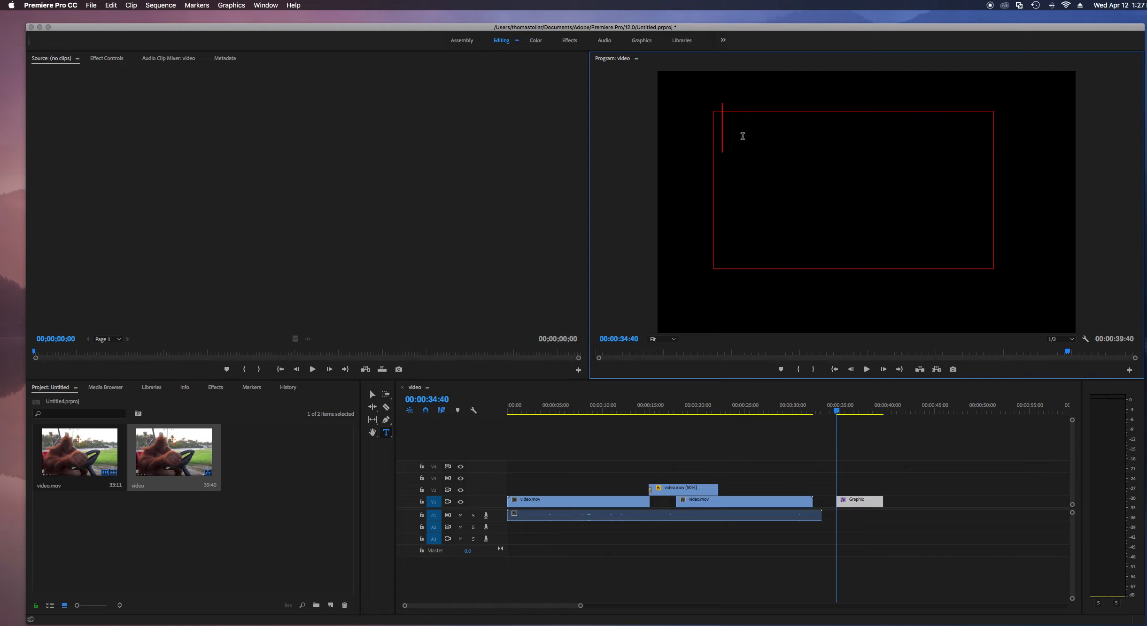
{"action": "type", "text": "t"}
{"action": "key", "text": "BackSpace"}
{"action": "type", "text": "cool monkey"}
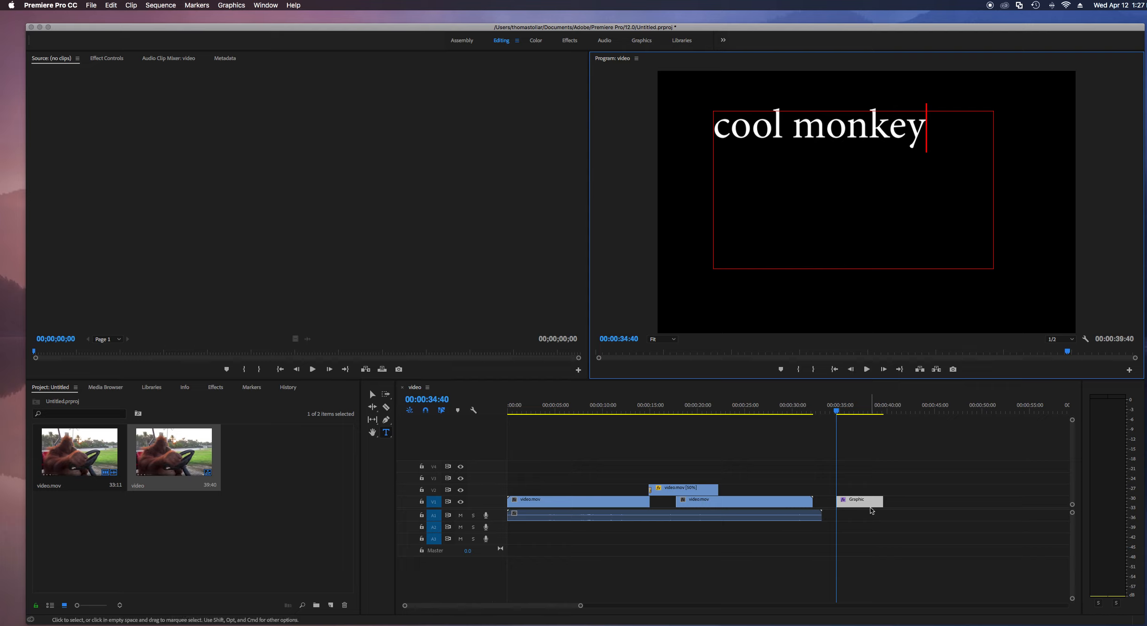
{"action": "left_click", "coordinate": [869, 491]}
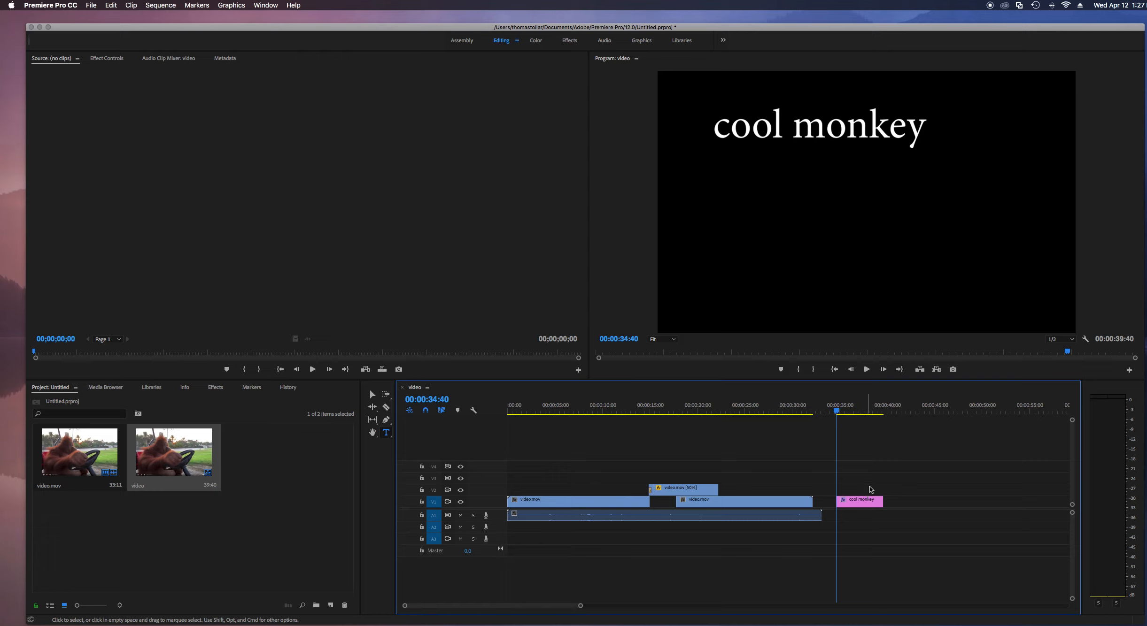
Move the "cool monkey" graphic to V3, starting at about 00:00:20:10 above the overlapping video pieces.
{"action": "left_click_drag", "start_coordinate": [863, 504], "coordinate": [738, 481]}
{"action": "left_click", "coordinate": [898, 494]}
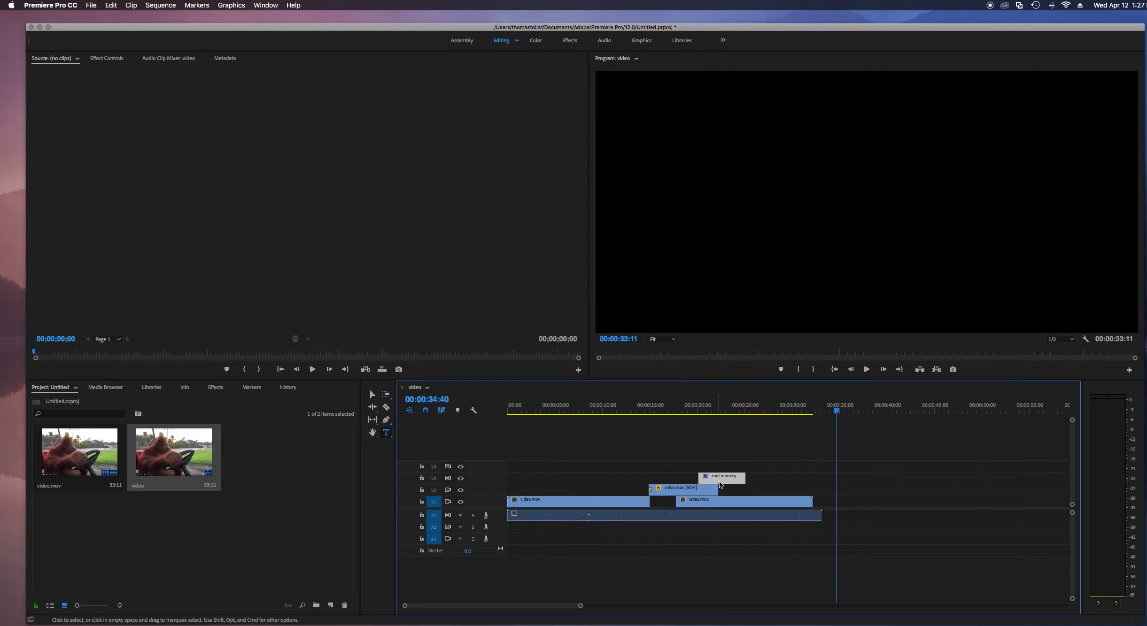
Reposition the "cool monkey" text lower in the frame over the orangutan's body, and play the title from 00:00:18:00.
{"action": "left_click_drag", "start_coordinate": [837, 413], "coordinate": [706, 423]}
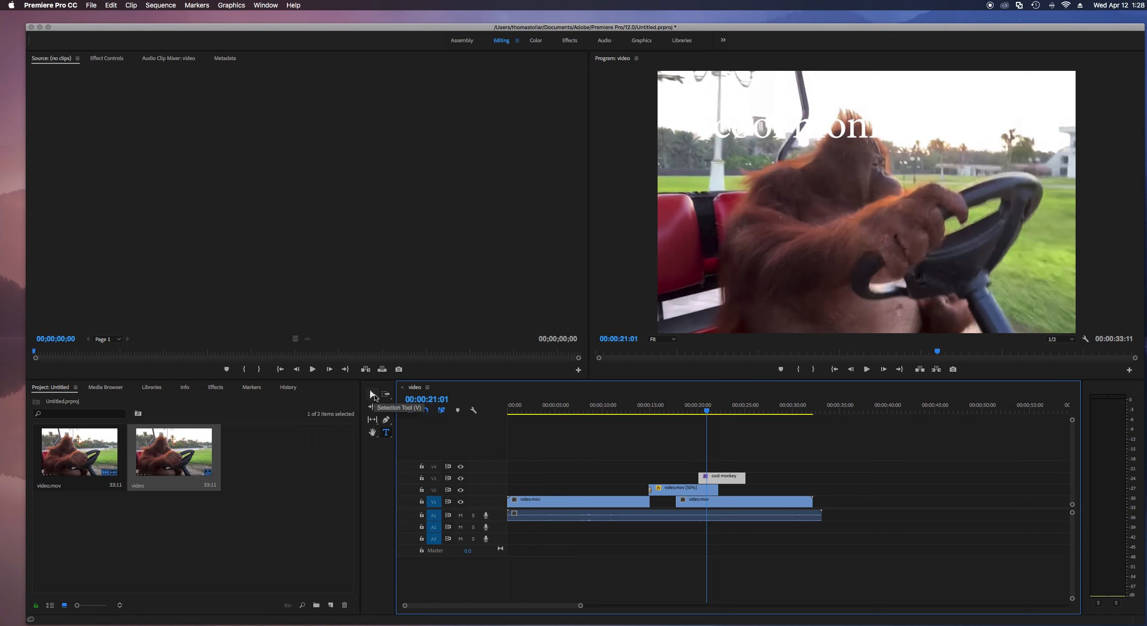
{"action": "left_click", "coordinate": [374, 395]}
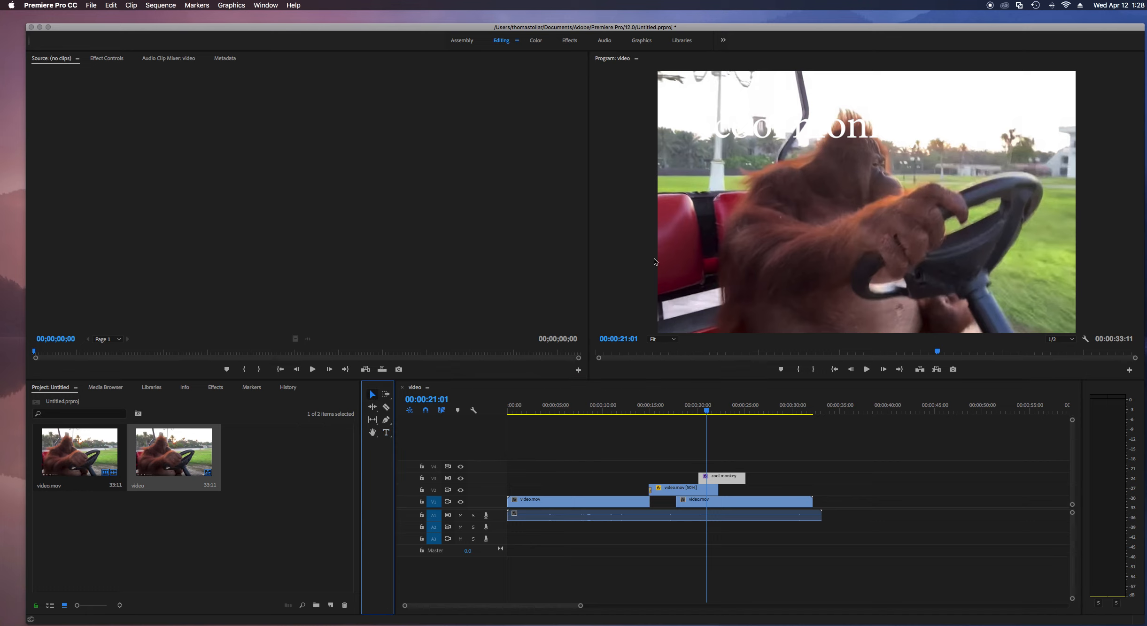
{"action": "left_click_drag", "start_coordinate": [861, 136], "coordinate": [886, 254]}
{"action": "left_click_drag", "start_coordinate": [707, 412], "coordinate": [678, 412]}
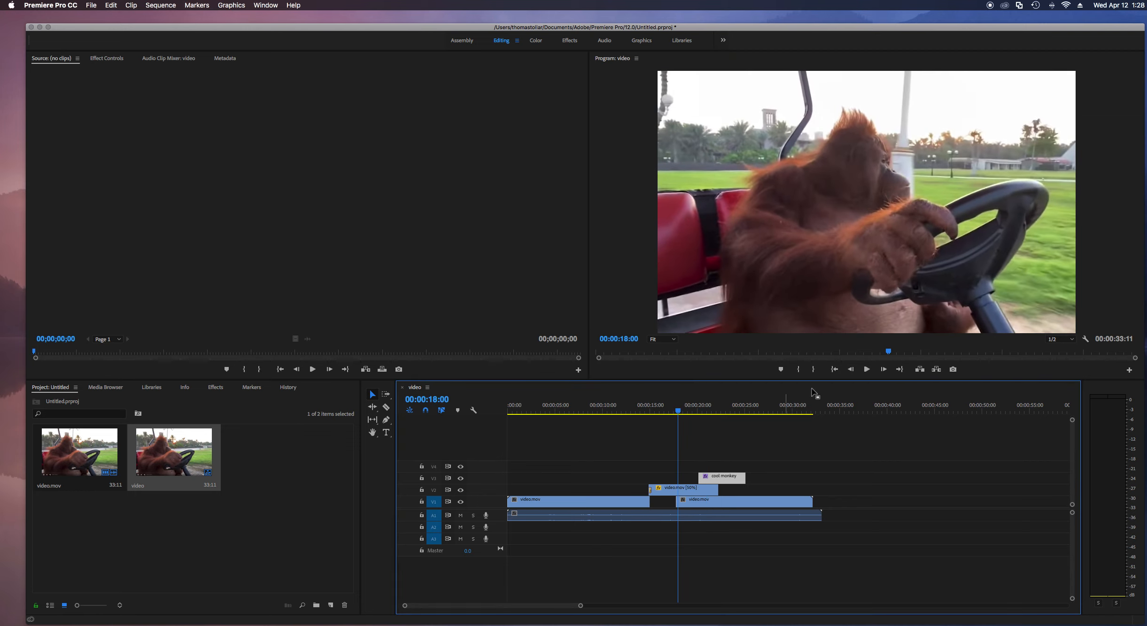
{"action": "left_click", "coordinate": [867, 370]}
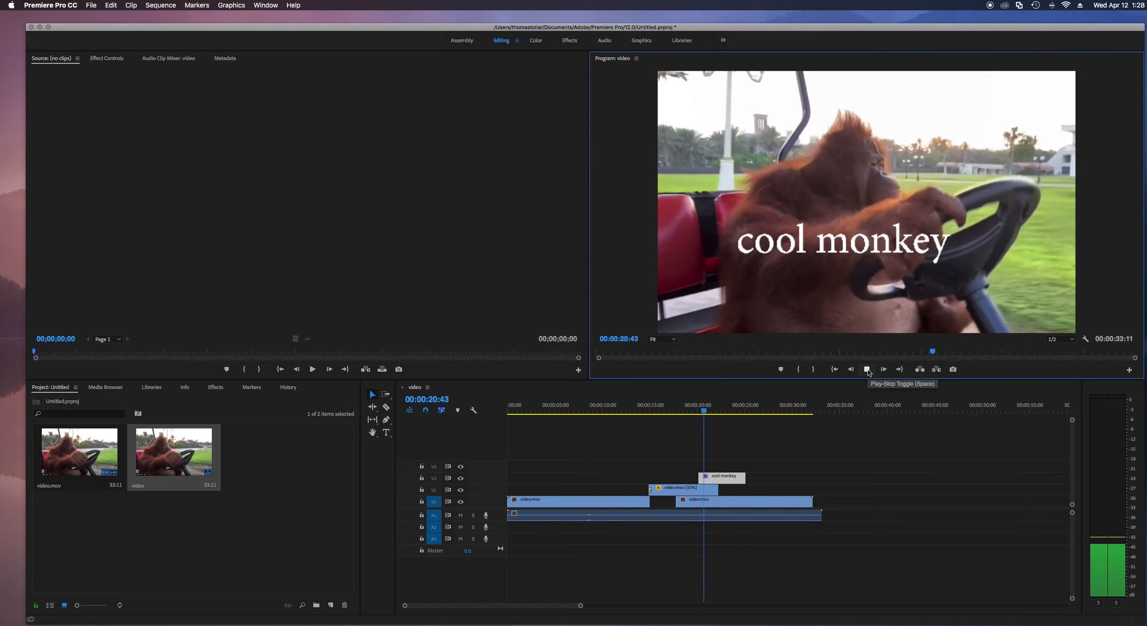
{"action": "left_click", "coordinate": [867, 370]}
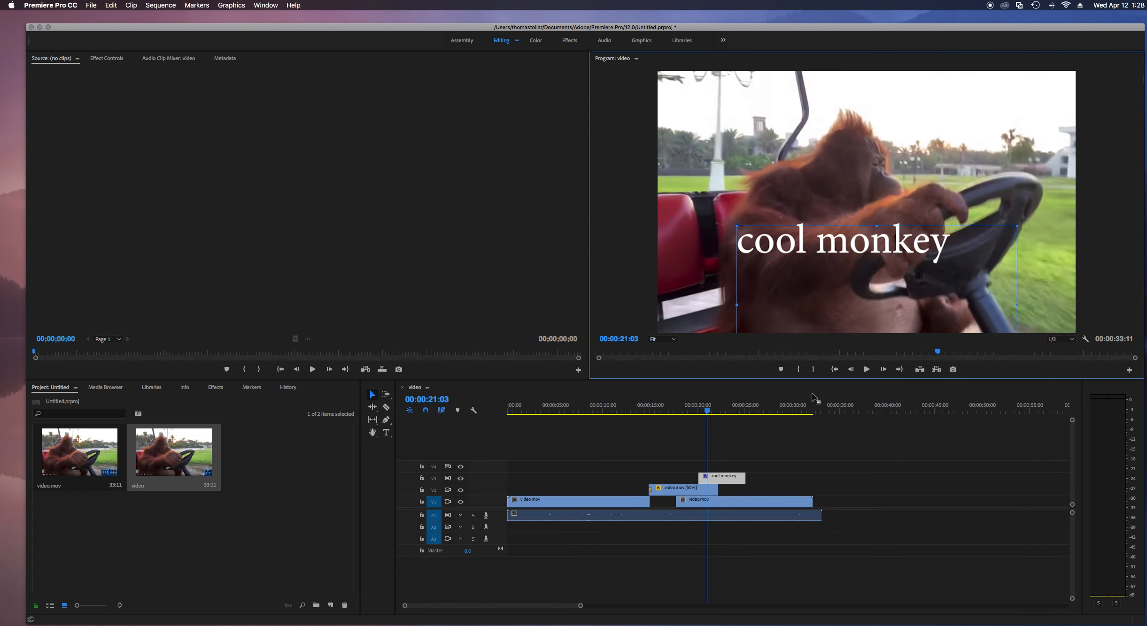
Add the default transition at the start of the V3 title, and set the playhead to 00:00:19:26.
{"action": "right_click", "coordinate": [701, 478]}
{"action": "left_click", "coordinate": [728, 540]}
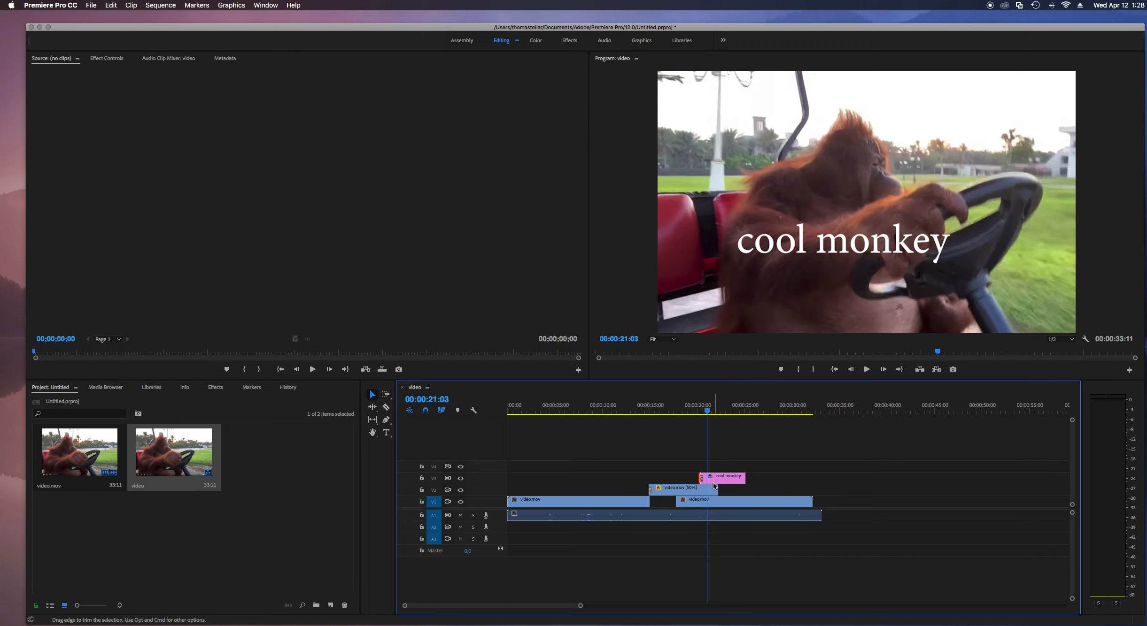
{"action": "left_click", "coordinate": [706, 412]}
{"action": "left_click_drag", "start_coordinate": [706, 412], "coordinate": [692, 412]}
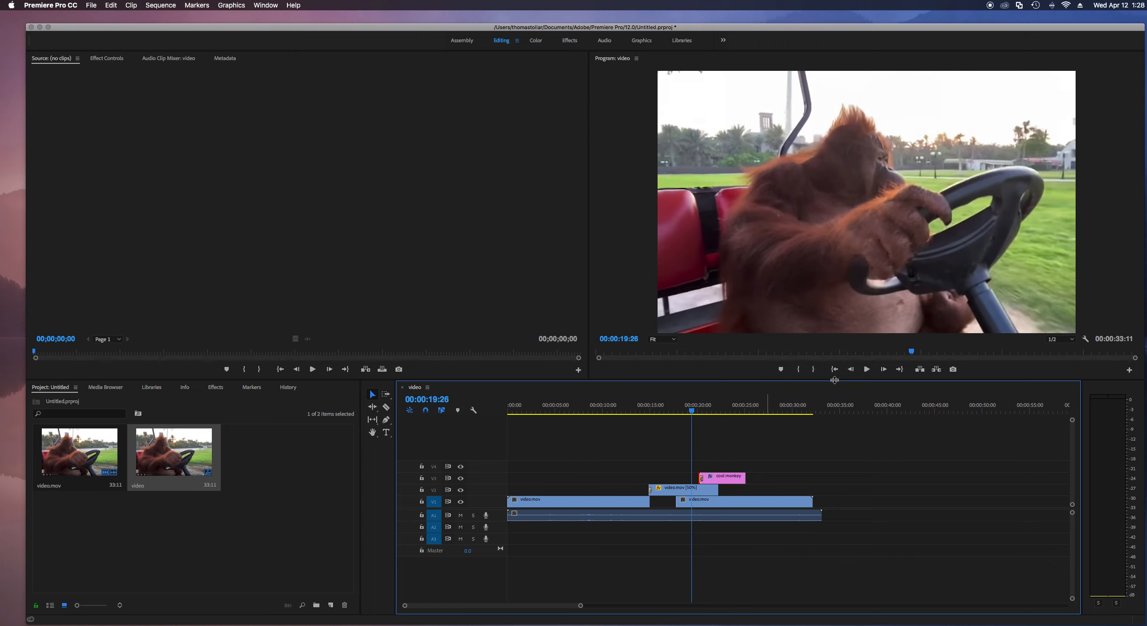
Play the title's opening transition from 00:00:19:26, and replay it from just before the title starts.
{"action": "left_click", "coordinate": [867, 369]}
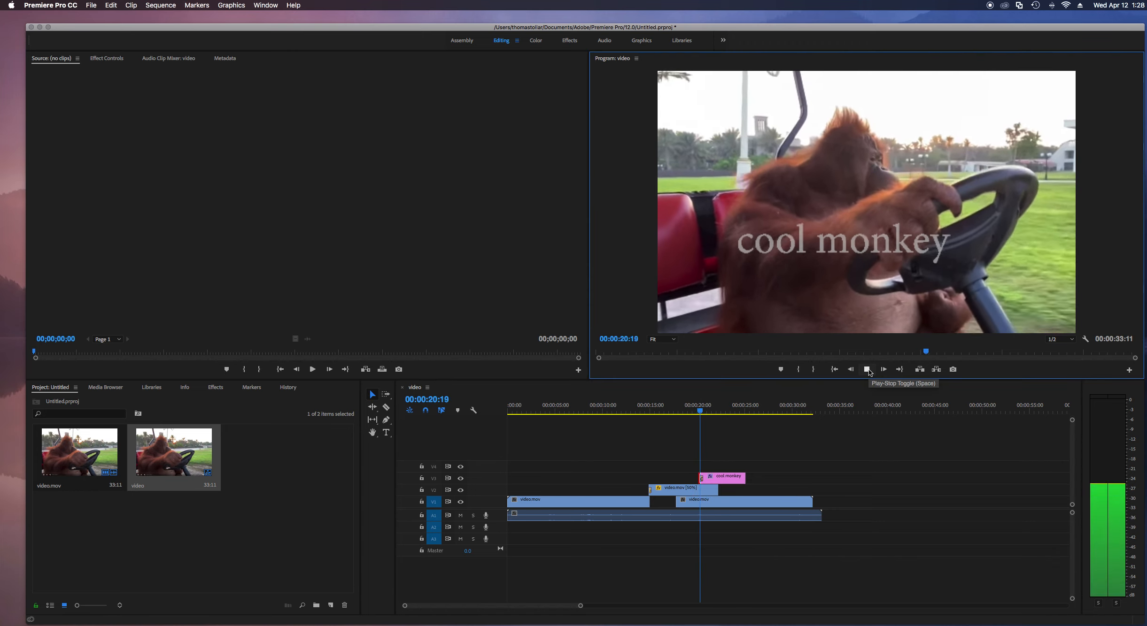
{"action": "left_click", "coordinate": [868, 369]}
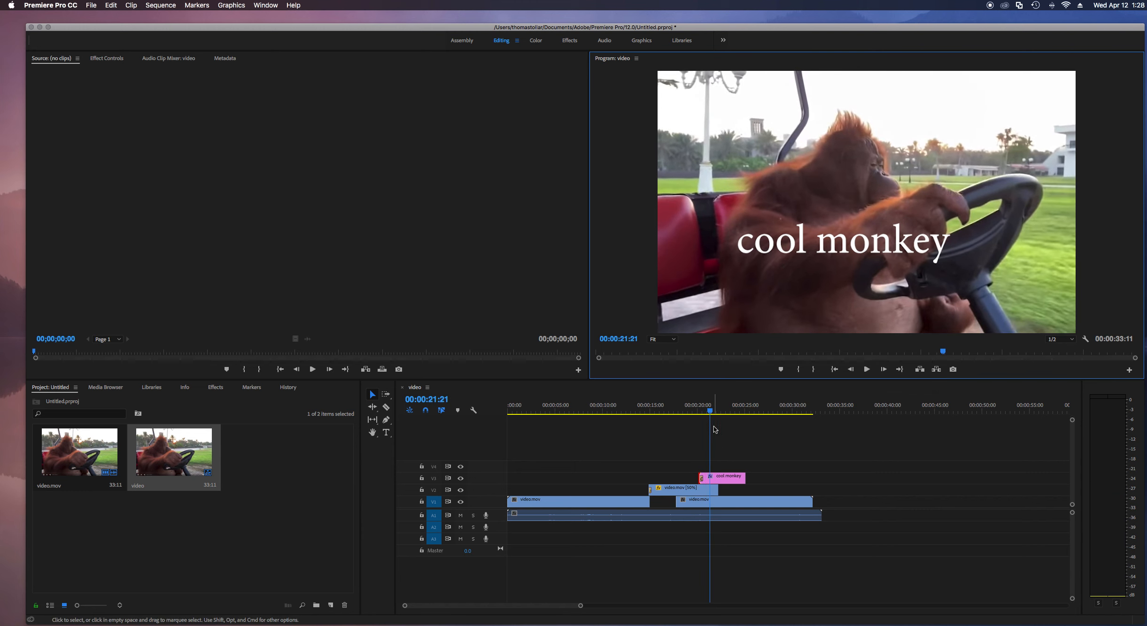
{"action": "left_click_drag", "start_coordinate": [710, 412], "coordinate": [697, 413]}
{"action": "left_click", "coordinate": [866, 370]}
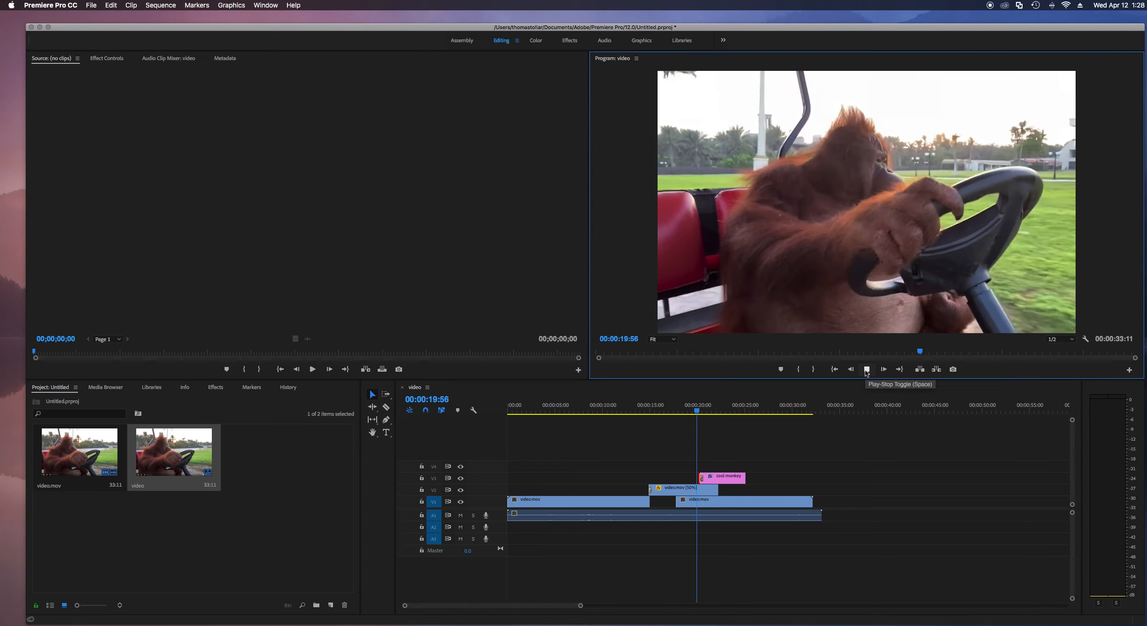
{"action": "left_click", "coordinate": [867, 370]}
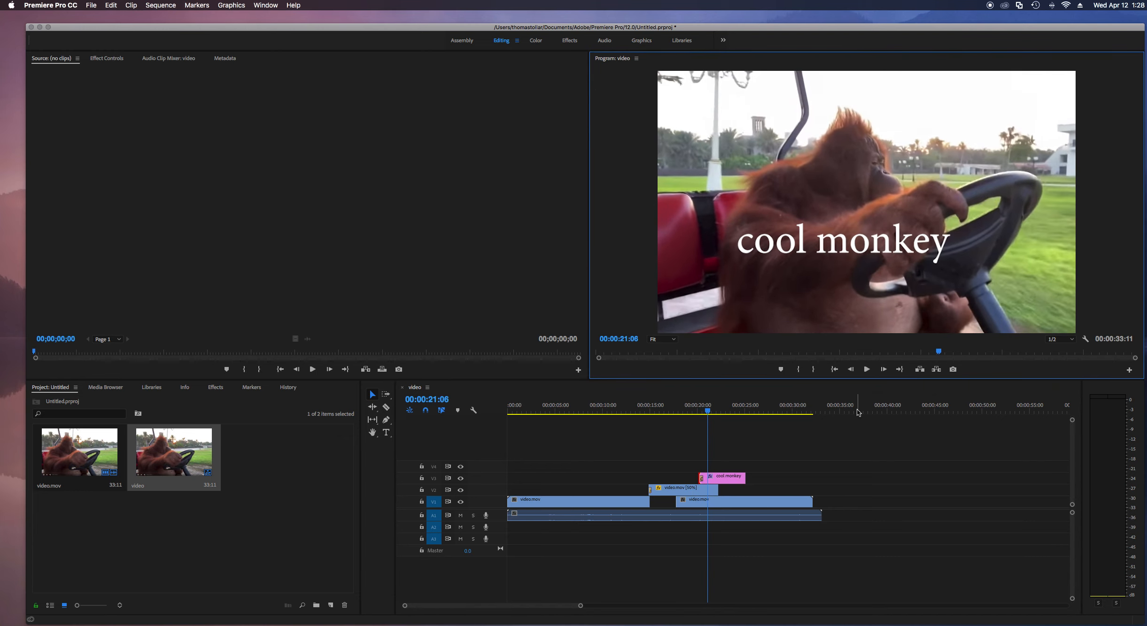
Preview the title from 00:00:19:50 without its opening transition, and restore the default transition at its start.
{"action": "left_click_drag", "start_coordinate": [691, 412], "coordinate": [695, 413]}
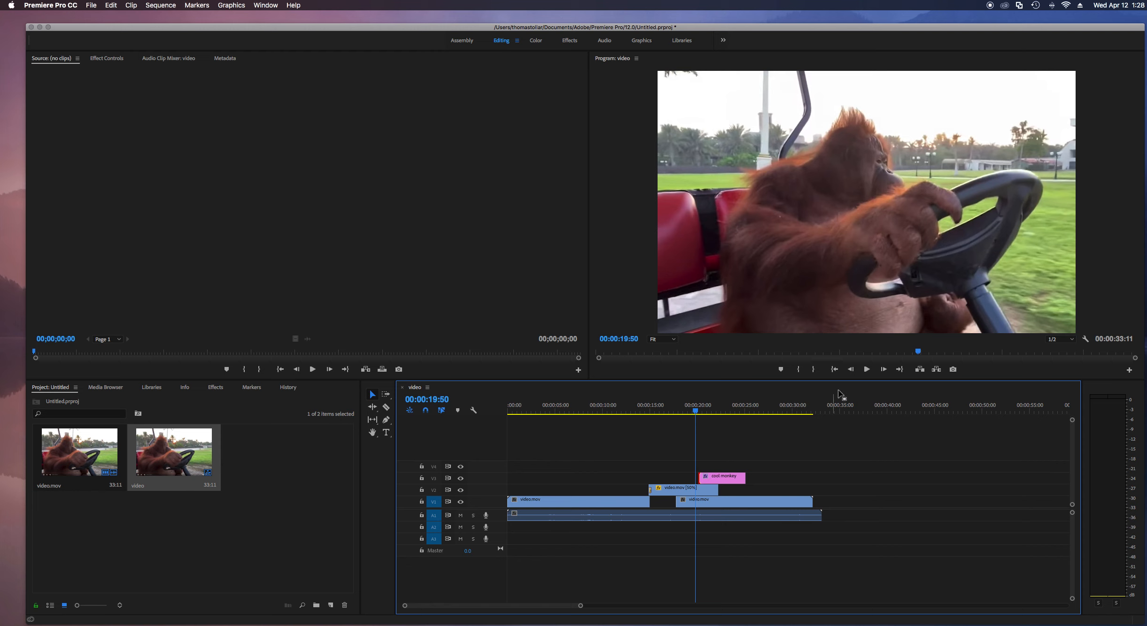
{"action": "left_click", "coordinate": [866, 370]}
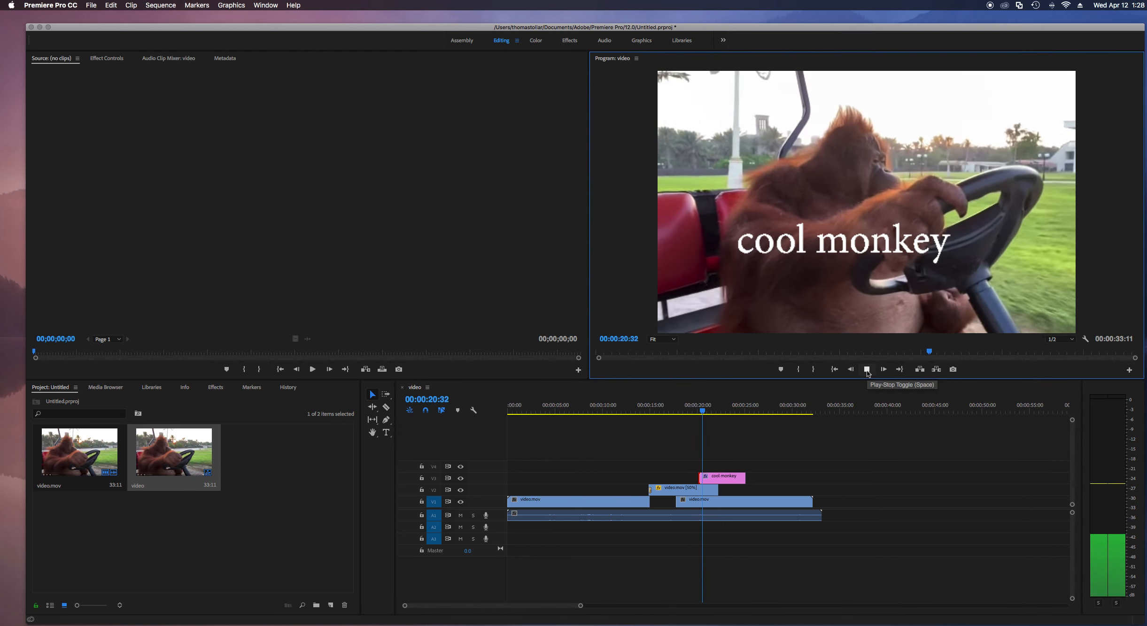
{"action": "left_click_drag", "start_coordinate": [705, 413], "coordinate": [693, 412]}
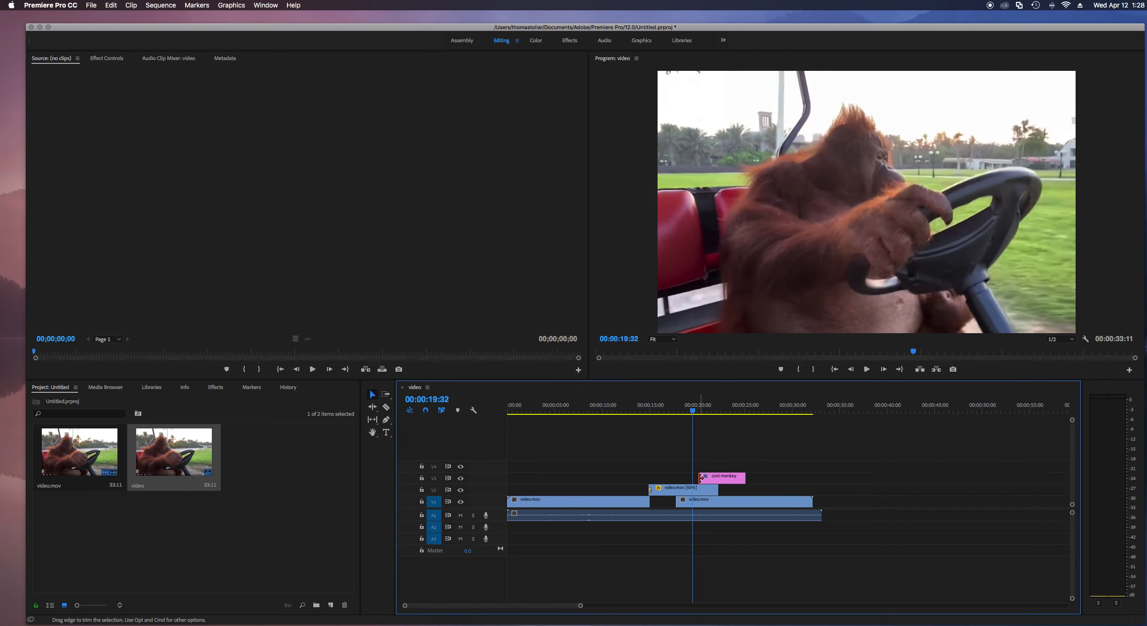
{"action": "right_click", "coordinate": [700, 478]}
{"action": "left_click", "coordinate": [729, 539]}
Shorten the V3 title so it ends together with the V2 clip, and play through its end.
{"action": "mouse_move", "coordinate": [743, 478]}
{"action": "left_mouse_down"}
{"action": "mouse_move", "coordinate": [929, 478]}
{"action": "mouse_move", "coordinate": [737, 479]}
{"action": "left_mouse_up"}
{"action": "left_click_drag", "start_coordinate": [736, 477], "coordinate": [720, 478]}
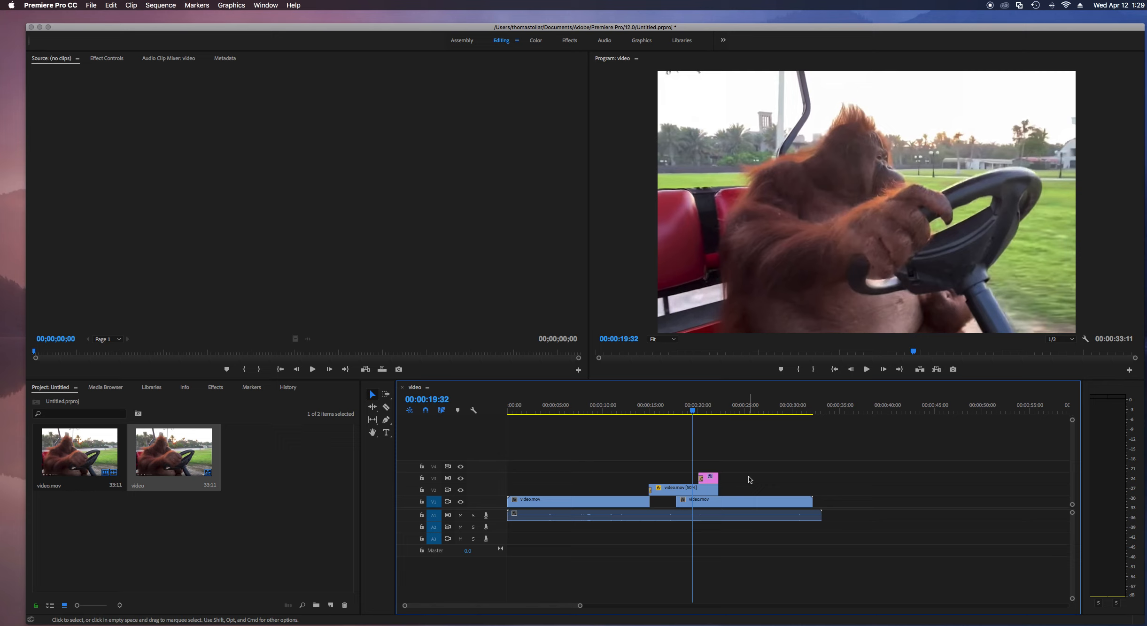
{"action": "left_click", "coordinate": [866, 370]}
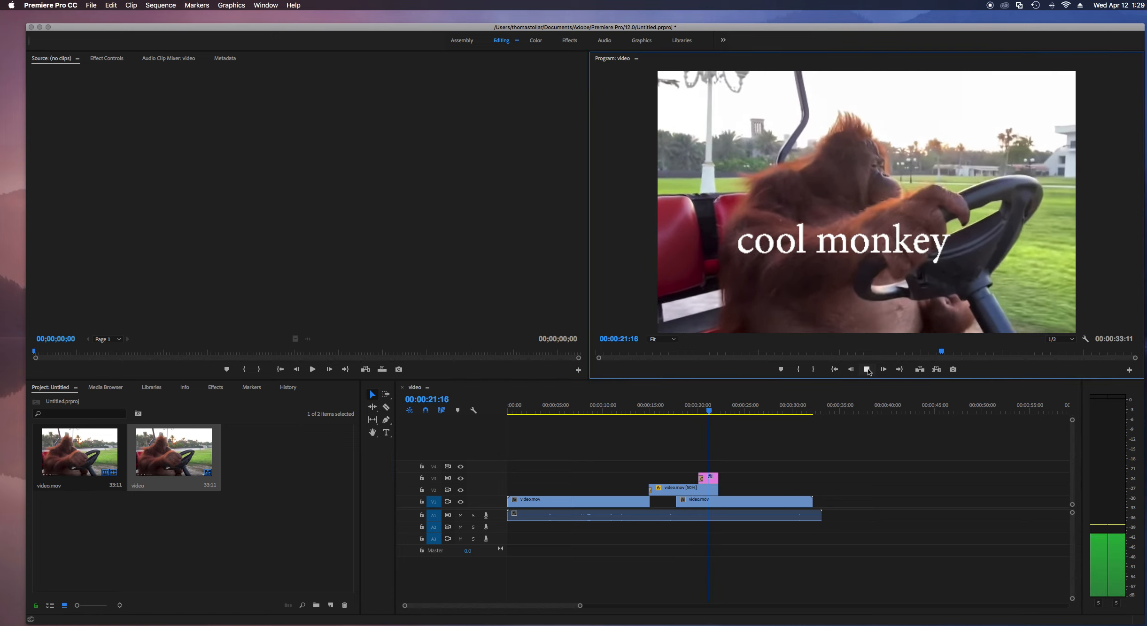
{"action": "left_click", "coordinate": [867, 370]}
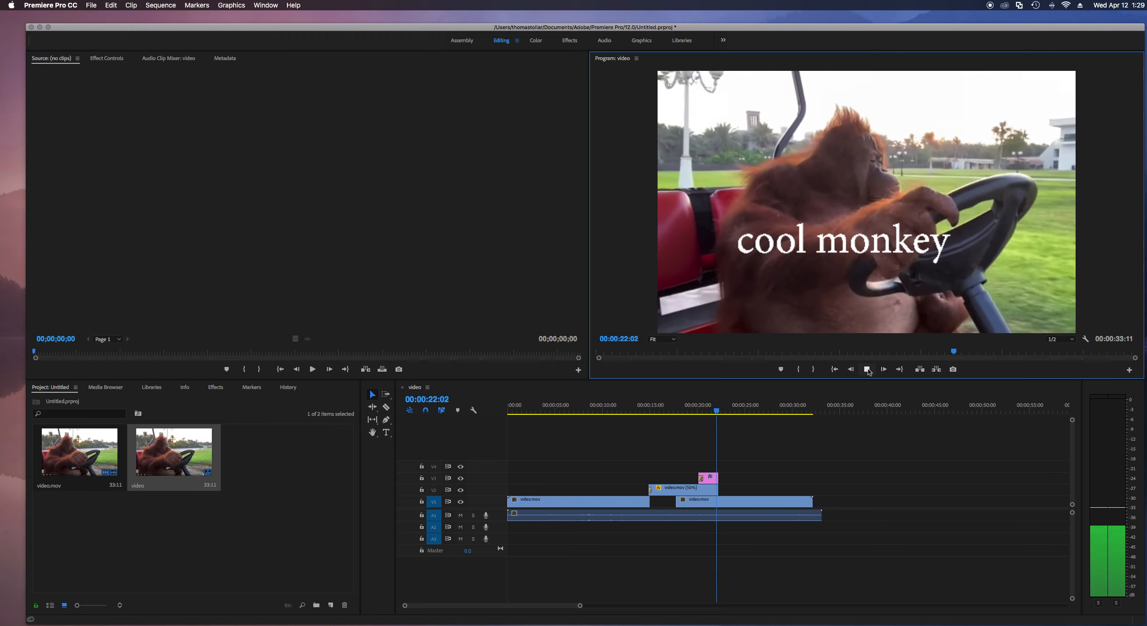
{"action": "left_click", "coordinate": [867, 370]}
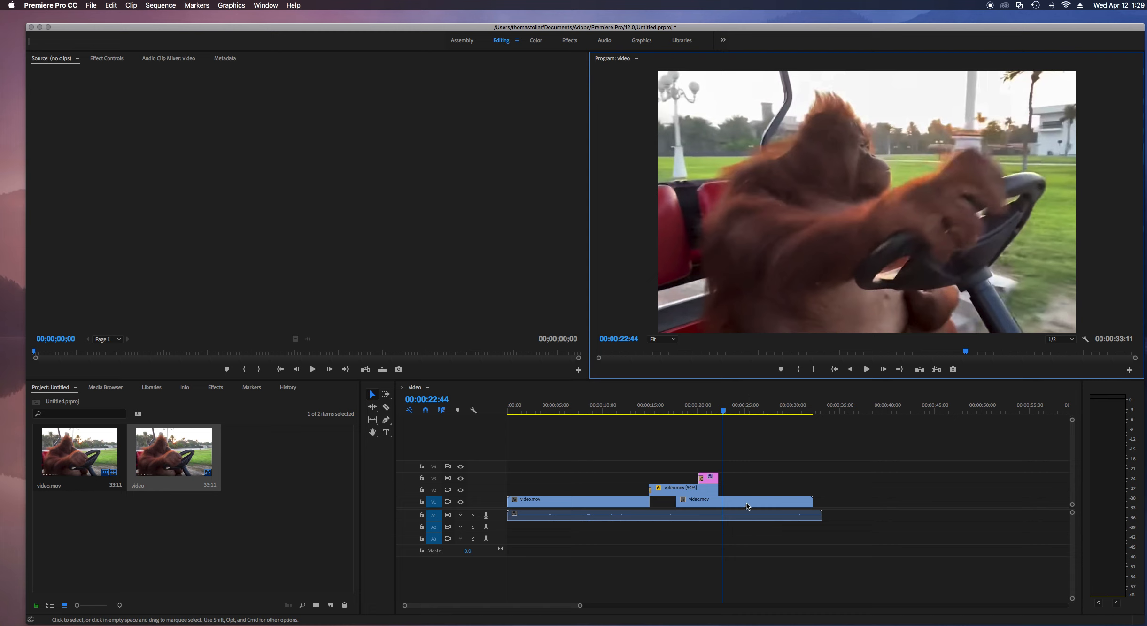
Move the last V1 video piece to V4, starting where the title ends, and scale it down to a small picture centred in the frame.
{"action": "left_click_drag", "start_coordinate": [731, 505], "coordinate": [730, 473]}
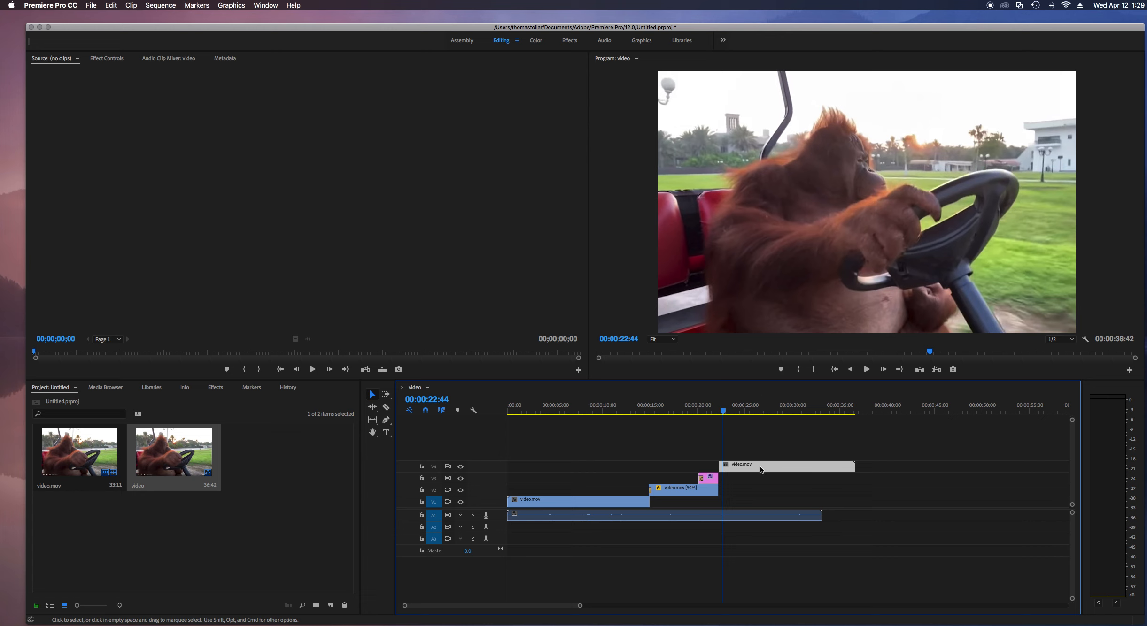
{"action": "left_click", "coordinate": [783, 295]}
{"action": "double_click", "coordinate": [780, 250]}
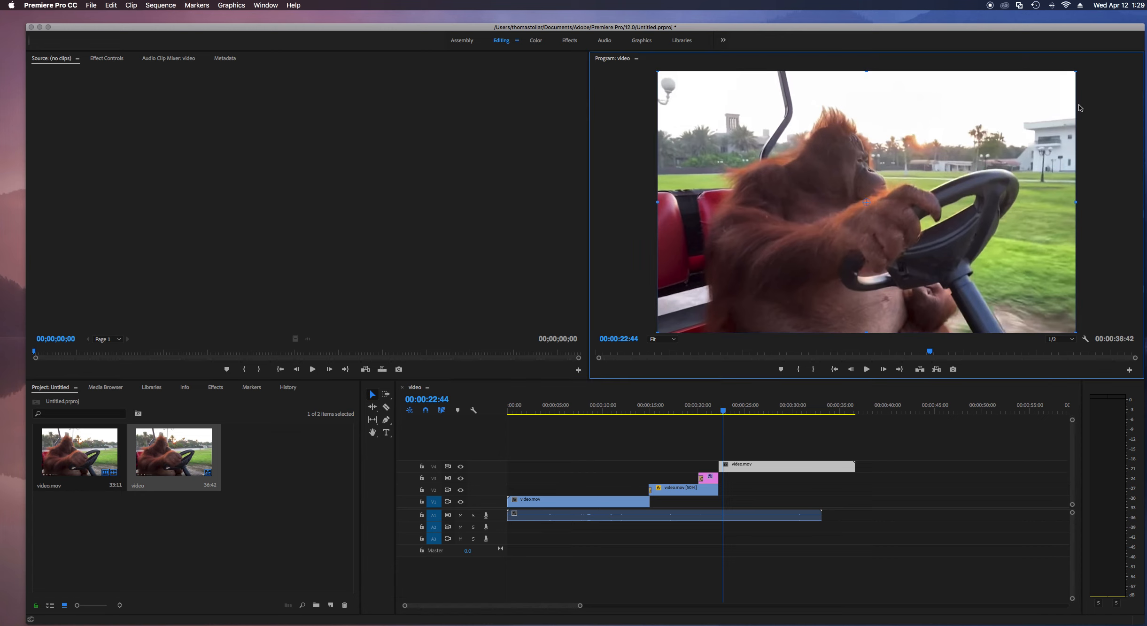
{"action": "left_click_drag", "start_coordinate": [1077, 72], "coordinate": [952, 177]}
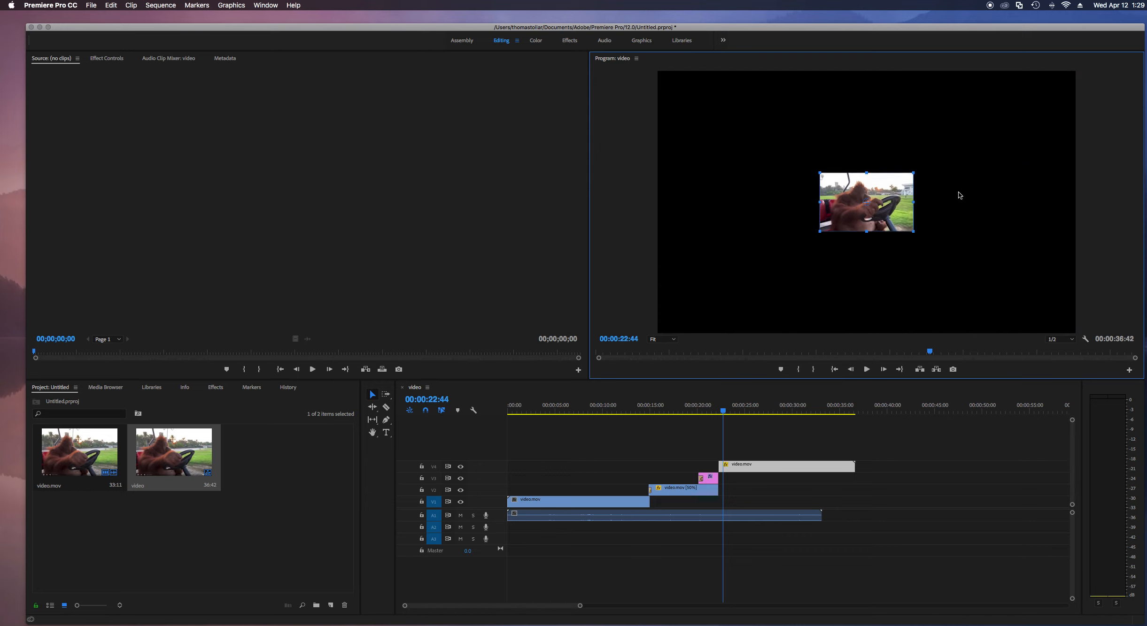
Play the sequence from within the title into the scaled-down V4 clip.
{"action": "left_click", "coordinate": [716, 413]}
{"action": "mouse_move", "coordinate": [715, 413]}
{"action": "left_mouse_down"}
{"action": "mouse_move", "coordinate": [692, 413]}
{"action": "mouse_move", "coordinate": [702, 413]}
{"action": "left_mouse_up"}
{"action": "left_click", "coordinate": [867, 370]}
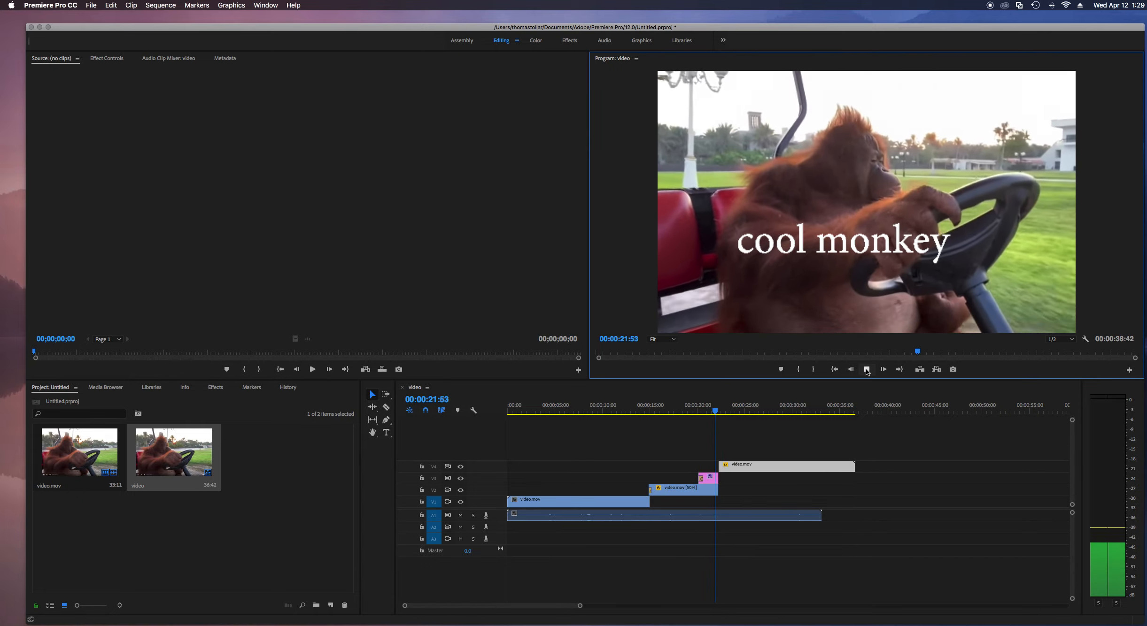
{"action": "left_click", "coordinate": [867, 371]}
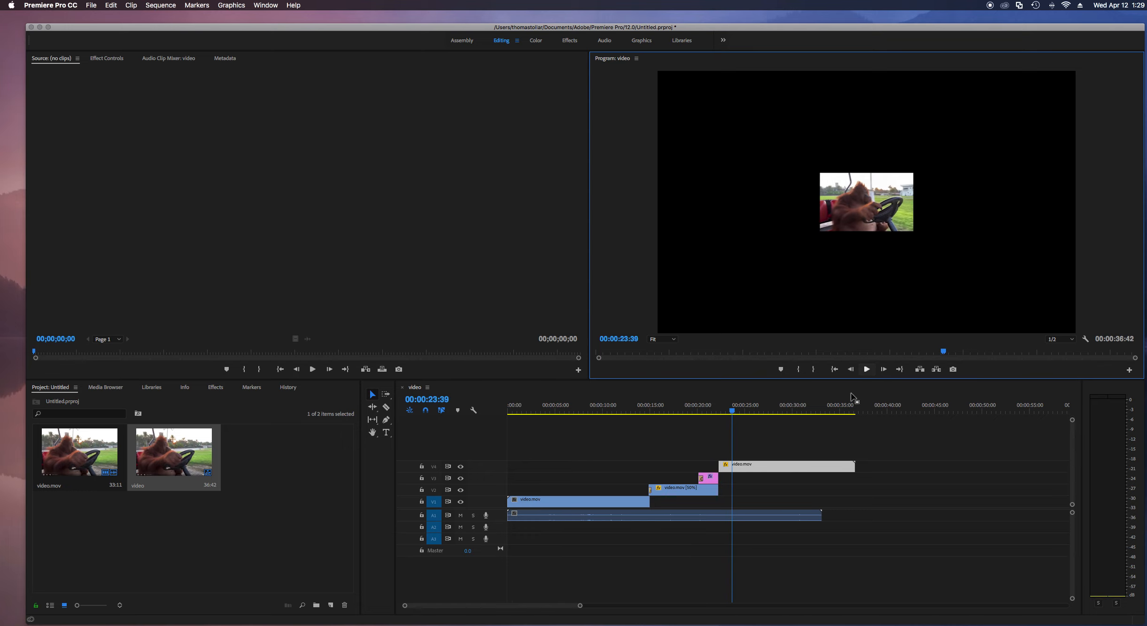
Move the V4 clip earlier to start at about 00:00:18:00 over the V2 clip, and play the picture-in-picture overlap.
{"action": "left_click_drag", "start_coordinate": [782, 467], "coordinate": [742, 468]}
{"action": "left_click_drag", "start_coordinate": [732, 413], "coordinate": [673, 413]}
{"action": "left_click", "coordinate": [867, 370]}
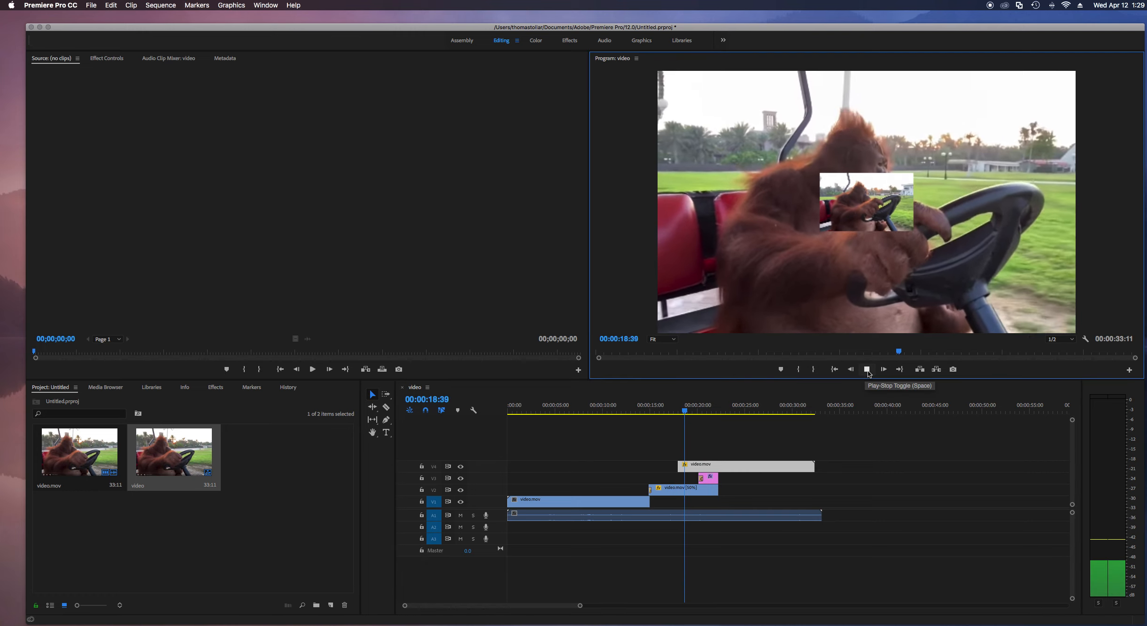
{"action": "key", "text": "space"}
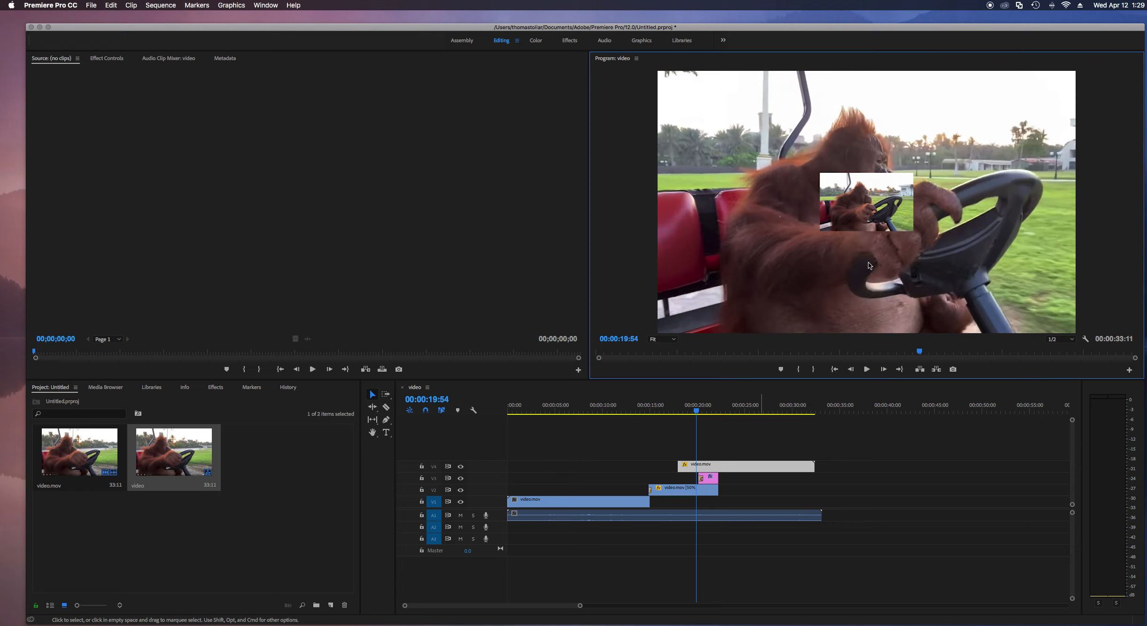
Enlarge the V4 clip in the frame and reposition it toward the upper left, leaving narrow strips of the V2 video at the right and bottom.
{"action": "left_click", "coordinate": [867, 205]}
{"action": "left_click_drag", "start_coordinate": [884, 225], "coordinate": [863, 185]}
{"action": "left_click_drag", "start_coordinate": [855, 191], "coordinate": [856, 190]}
{"action": "left_click_drag", "start_coordinate": [990, 157], "coordinate": [933, 195]}
{"action": "left_click_drag", "start_coordinate": [806, 227], "coordinate": [779, 243]}
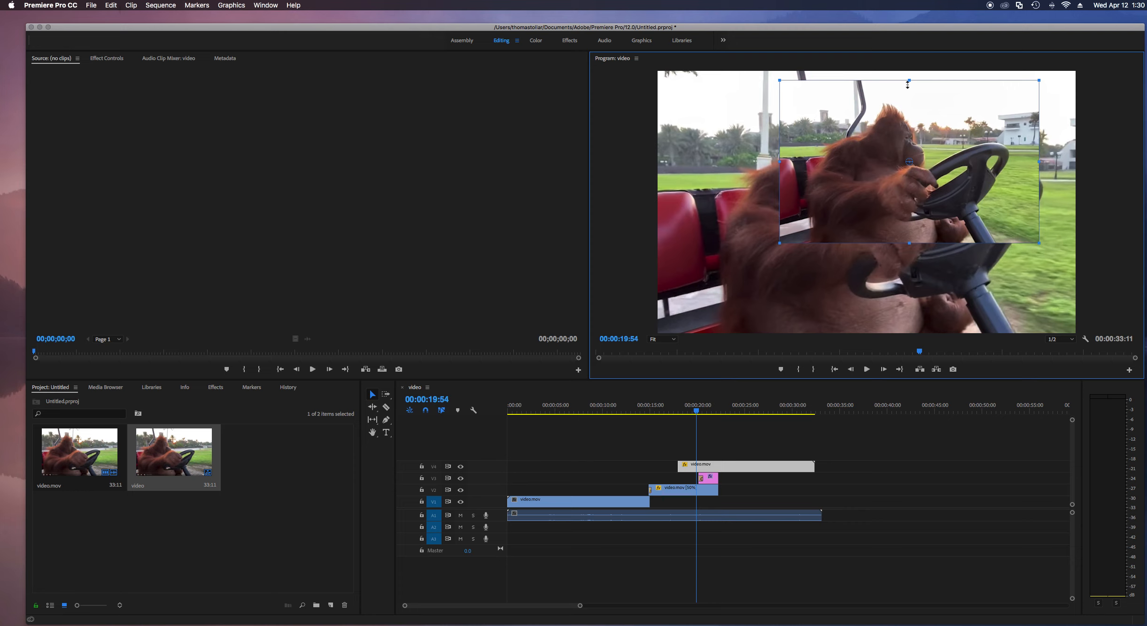
{"action": "left_click_drag", "start_coordinate": [780, 244], "coordinate": [739, 260]}
{"action": "left_click_drag", "start_coordinate": [842, 169], "coordinate": [653, 142]}
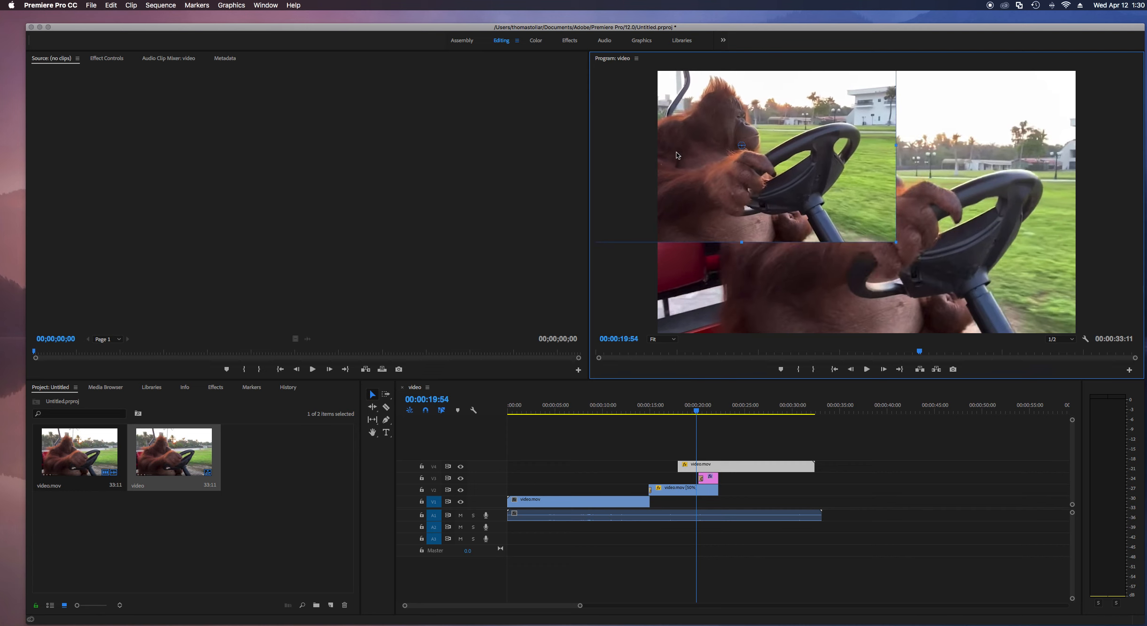
{"action": "left_click_drag", "start_coordinate": [929, 269], "coordinate": [989, 313]}
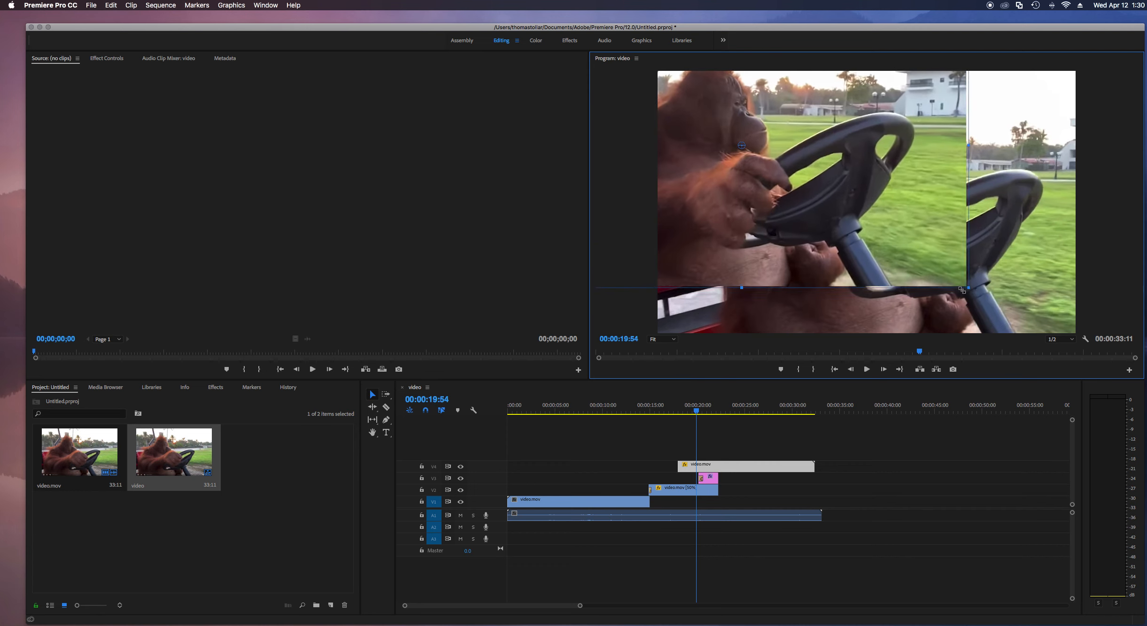
{"action": "left_click_drag", "start_coordinate": [751, 131], "coordinate": [799, 160]}
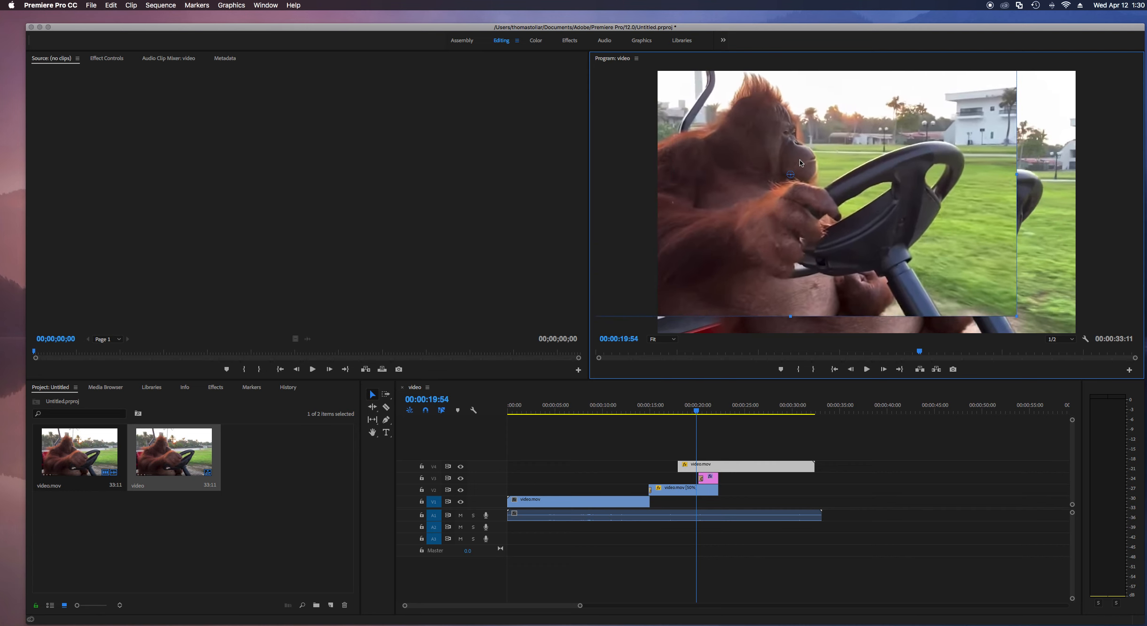
Play the section where the enlarged V4 clip overlaps the V2 clip and the title.
{"action": "left_click_drag", "start_coordinate": [696, 411], "coordinate": [653, 409]}
{"action": "left_click", "coordinate": [868, 369]}
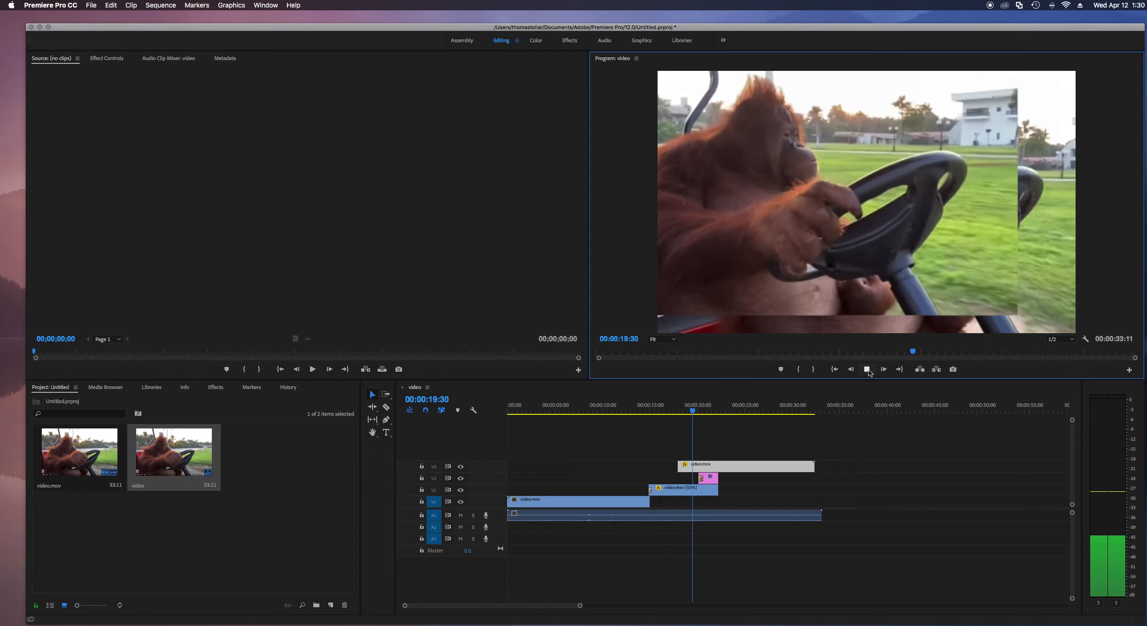
{"action": "left_click", "coordinate": [867, 370]}
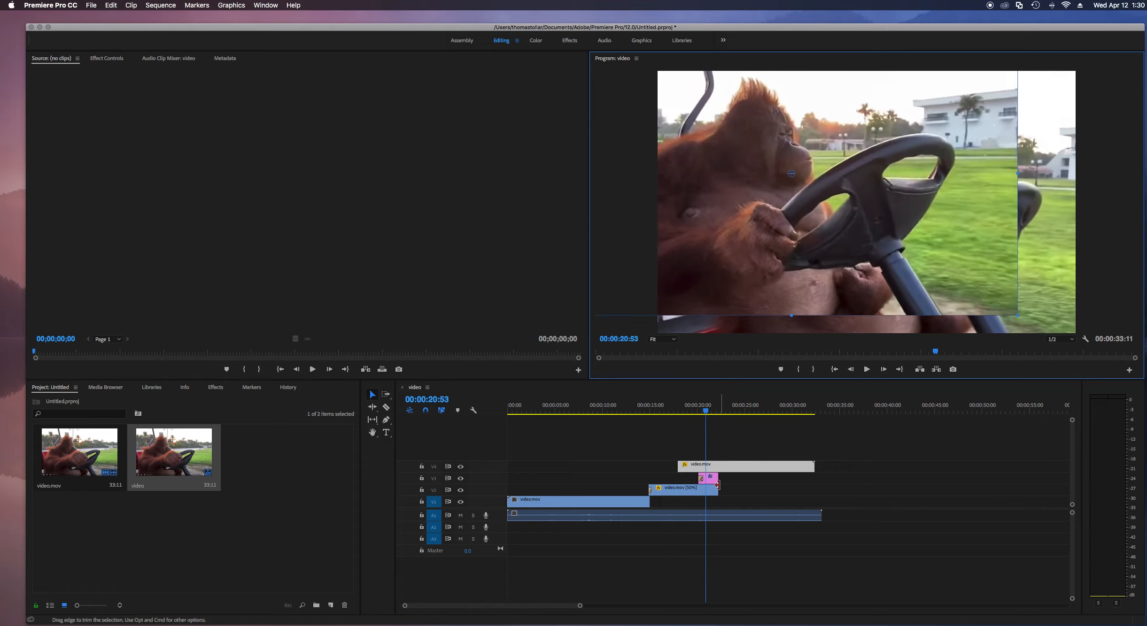
Swap the two upper layers, putting the title on V4 and the enlarged video clip on V3 at about 00:00:18:00, and play the overlap.
{"action": "left_click_drag", "start_coordinate": [733, 465], "coordinate": [783, 478]}
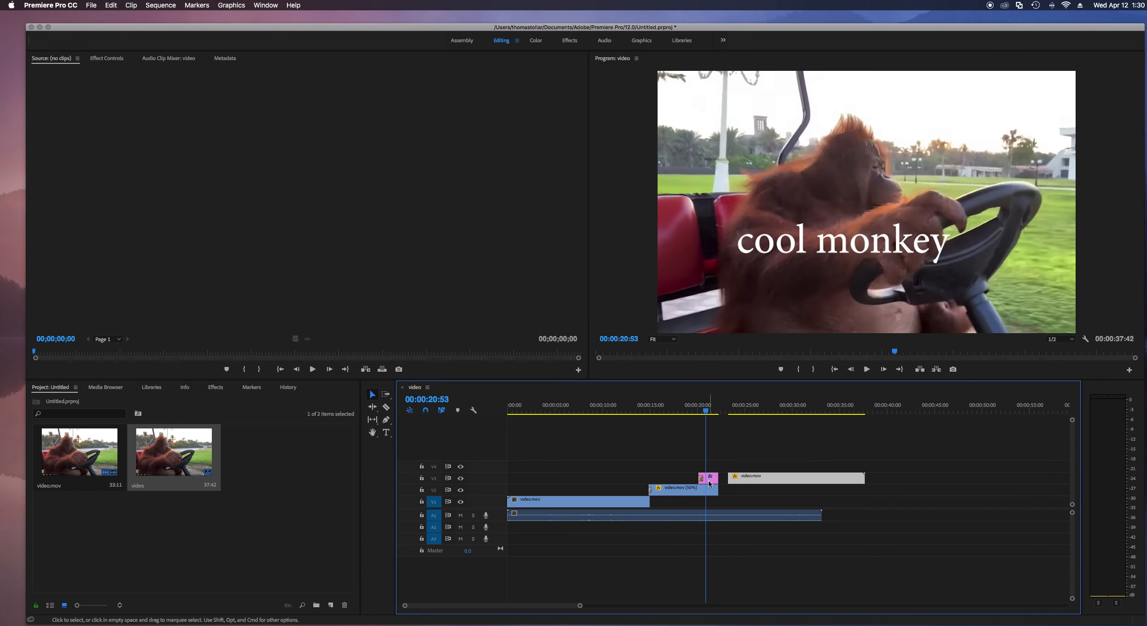
{"action": "left_click_drag", "start_coordinate": [711, 484], "coordinate": [711, 470]}
{"action": "left_click_drag", "start_coordinate": [786, 481], "coordinate": [746, 480]}
{"action": "left_click_drag", "start_coordinate": [706, 414], "coordinate": [672, 420]}
{"action": "left_click", "coordinate": [867, 369]}
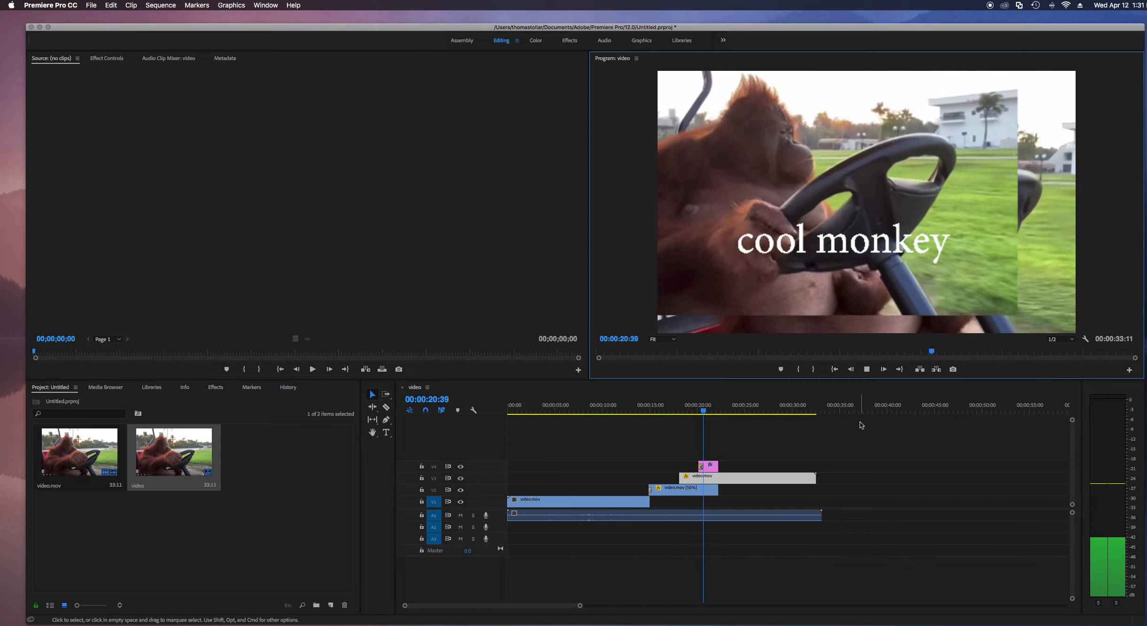
{"action": "key", "text": "space"}
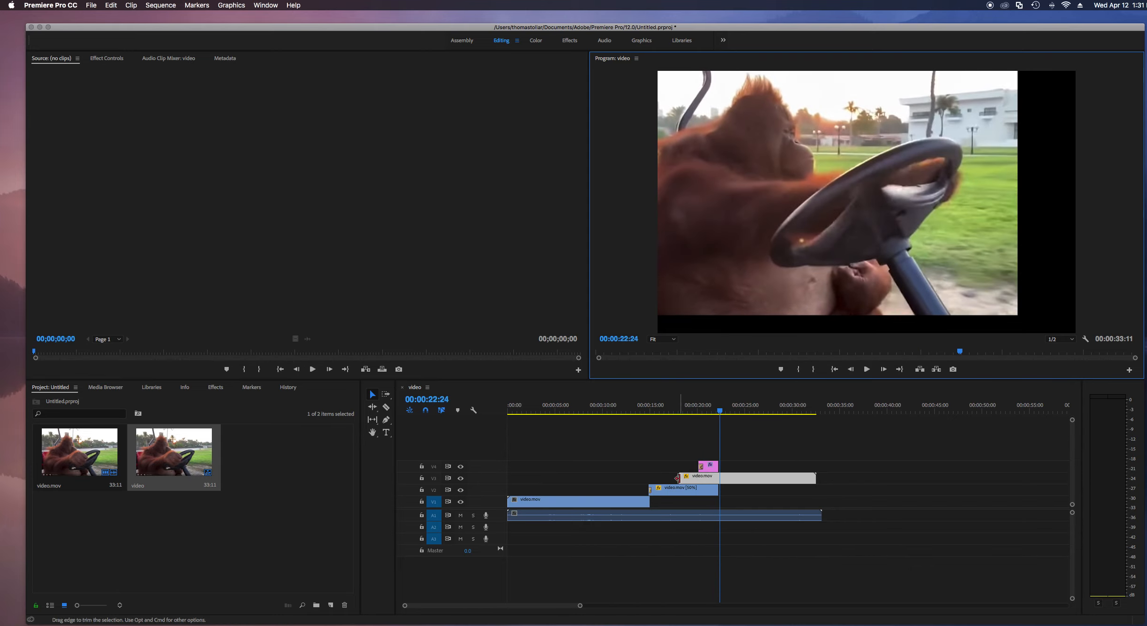
Add the default transition at the start of the V3 video clip, and play the blend through the title.
{"action": "right_click", "coordinate": [678, 479]}
{"action": "left_click", "coordinate": [705, 538]}
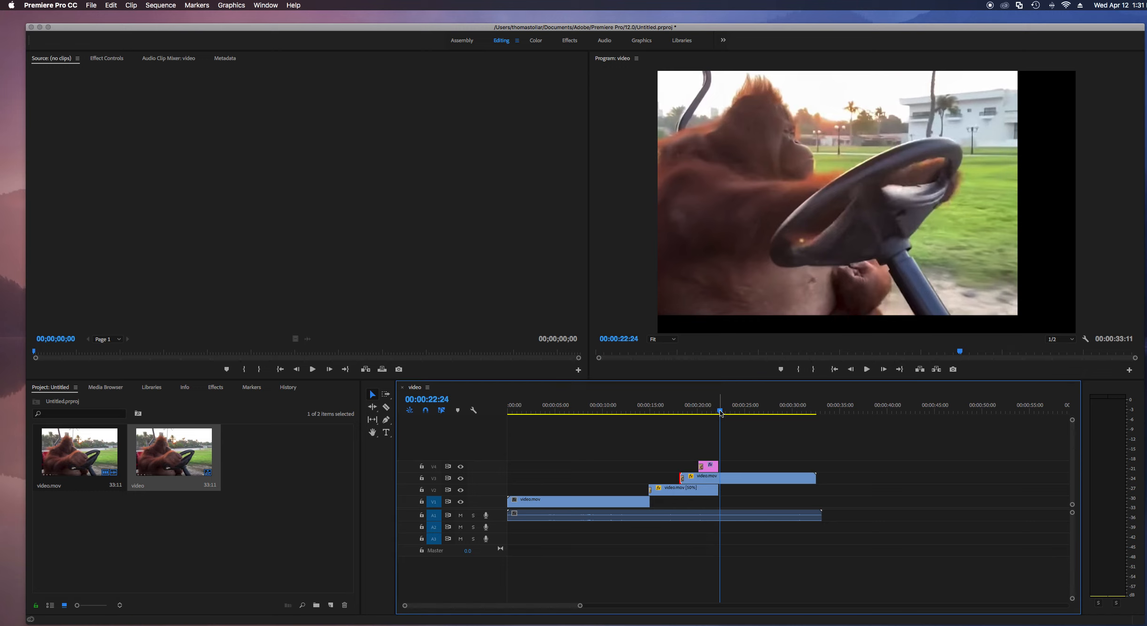
{"action": "left_click_drag", "start_coordinate": [721, 414], "coordinate": [681, 412]}
{"action": "left_click", "coordinate": [867, 370]}
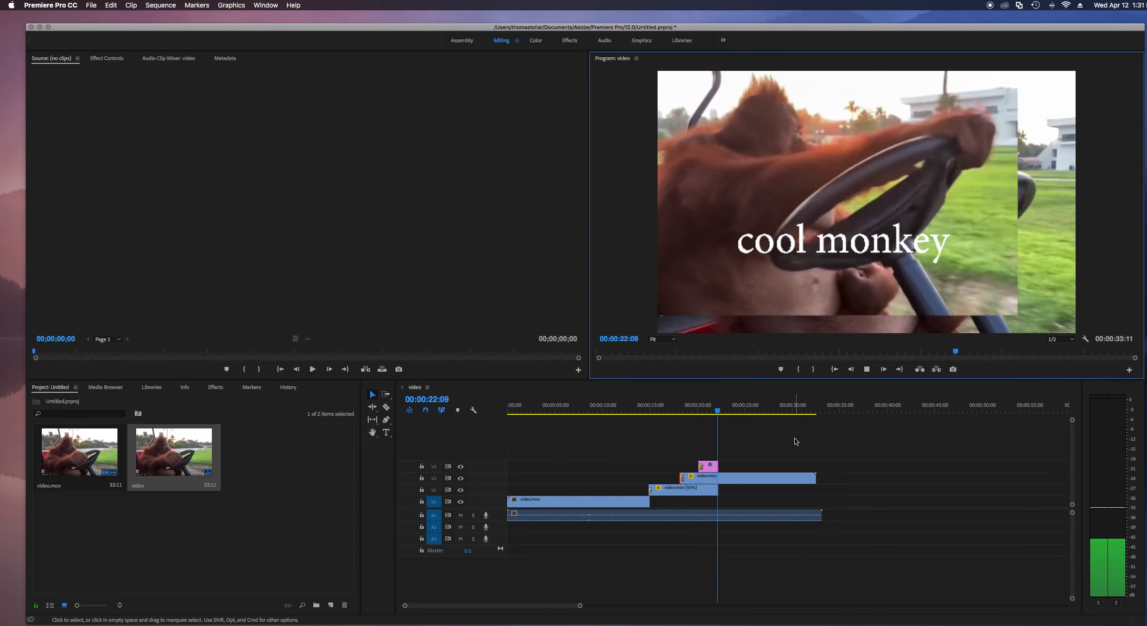
{"action": "left_click", "coordinate": [866, 369]}
Set the playhead to 00:00:12:46, select the A1 audio clip, and increase the audio track height to show its full waveform.
{"action": "left_click_drag", "start_coordinate": [750, 415], "coordinate": [628, 413]}
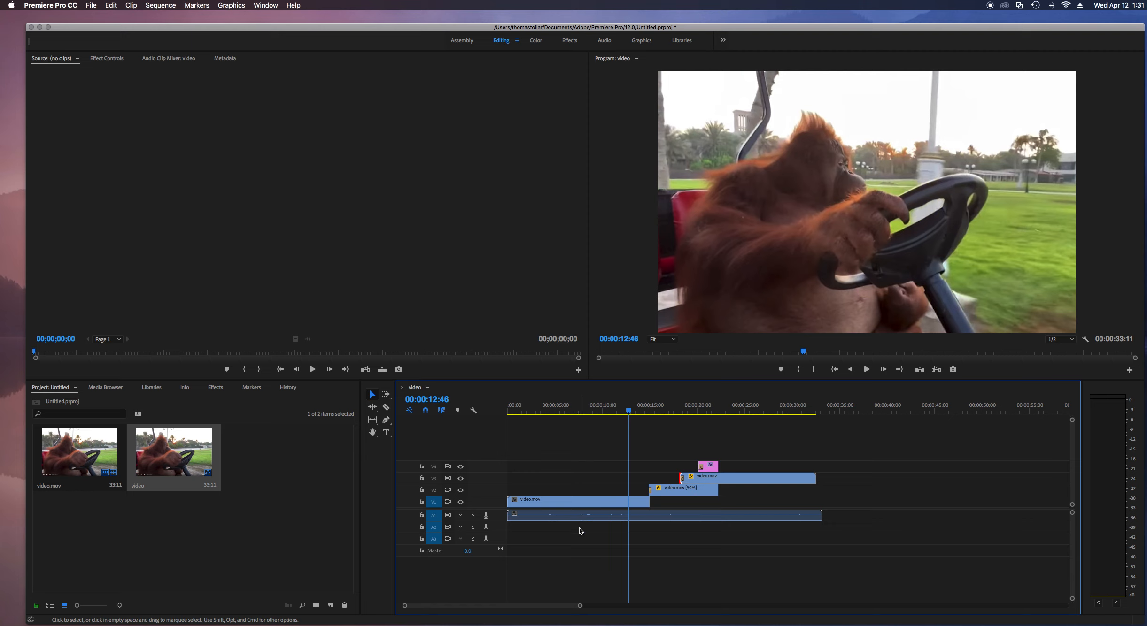
{"action": "left_click_drag", "start_coordinate": [580, 607], "coordinate": [527, 606]}
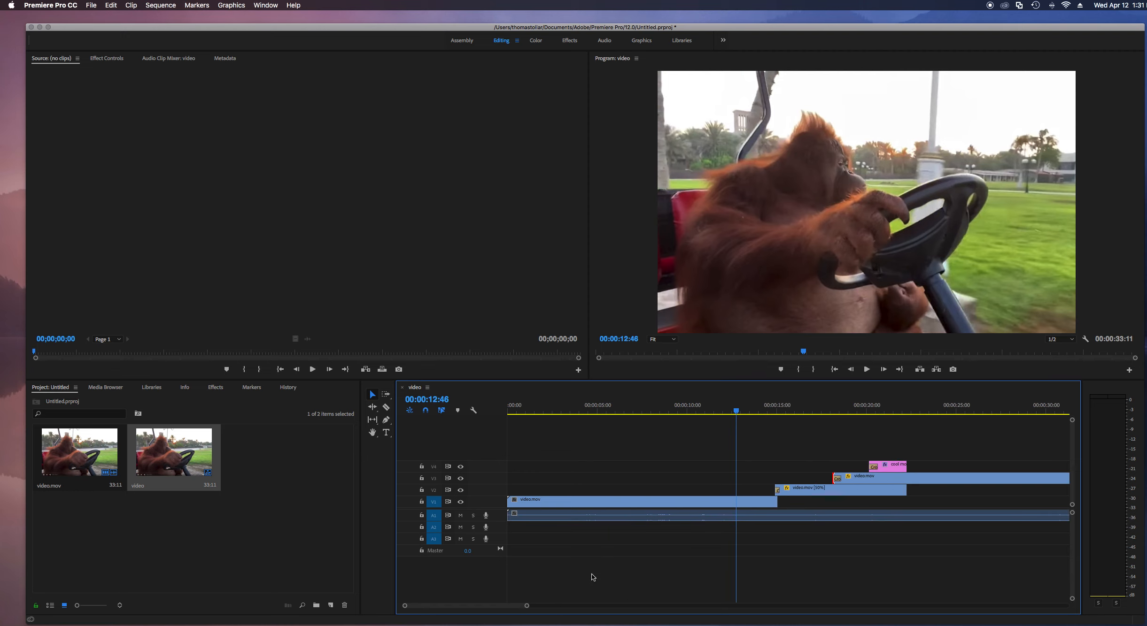
{"action": "left_click", "coordinate": [644, 514]}
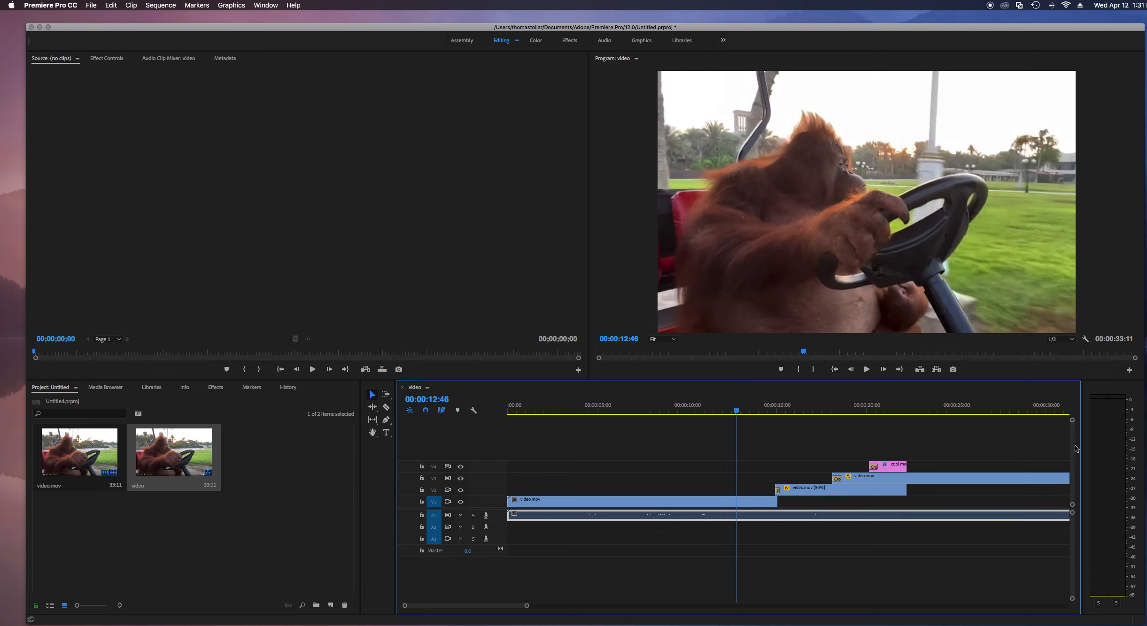
{"action": "left_click_drag", "start_coordinate": [526, 608], "coordinate": [673, 605]}
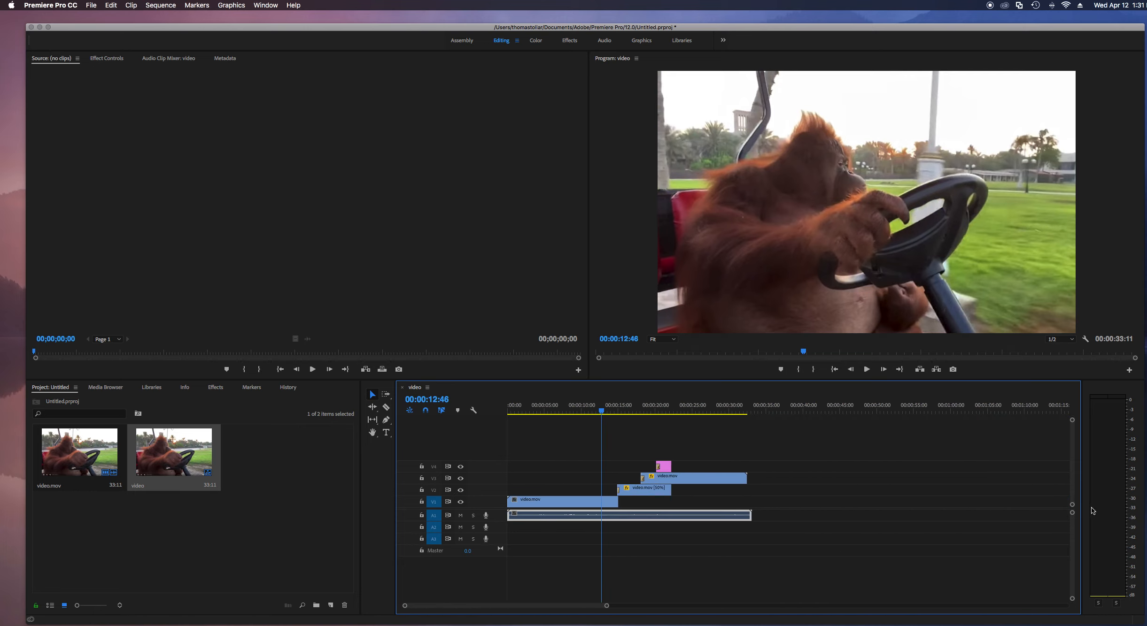
{"action": "mouse_move", "coordinate": [1073, 512]}
{"action": "left_mouse_down"}
{"action": "mouse_move", "coordinate": [1073, 536]}
{"action": "mouse_move", "coordinate": [1073, 498]}
{"action": "mouse_move", "coordinate": [1072, 519]}
{"action": "left_mouse_up"}
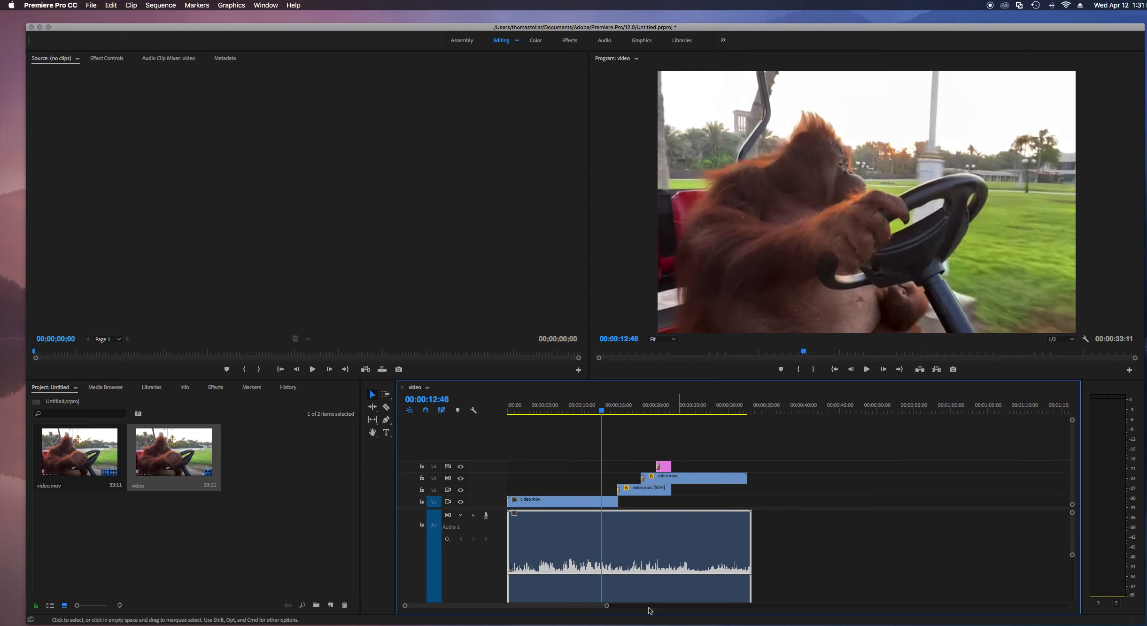
{"action": "left_click_drag", "start_coordinate": [607, 606], "coordinate": [573, 609]}
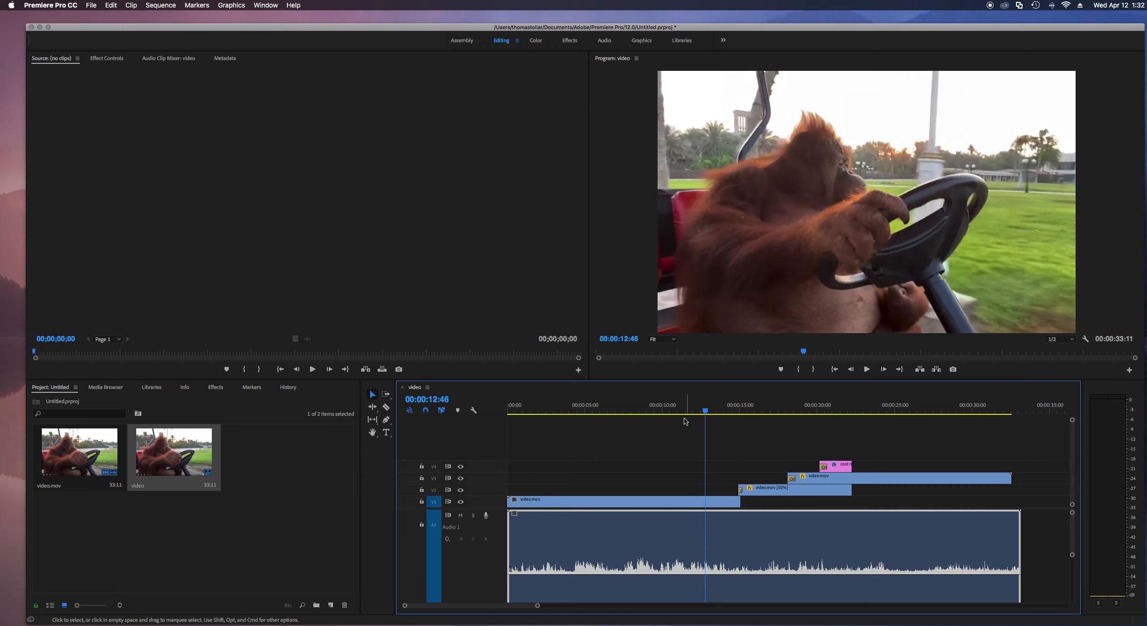
Set the playhead to 00:00:04:04 and adjust the A1 audio clip's volume line down and back up to about 0 dB.
{"action": "left_click_drag", "start_coordinate": [687, 420], "coordinate": [570, 415]}
{"action": "mouse_move", "coordinate": [599, 575]}
{"action": "left_mouse_down"}
{"action": "mouse_move", "coordinate": [606, 522]}
{"action": "mouse_move", "coordinate": [606, 574]}
{"action": "left_mouse_up"}
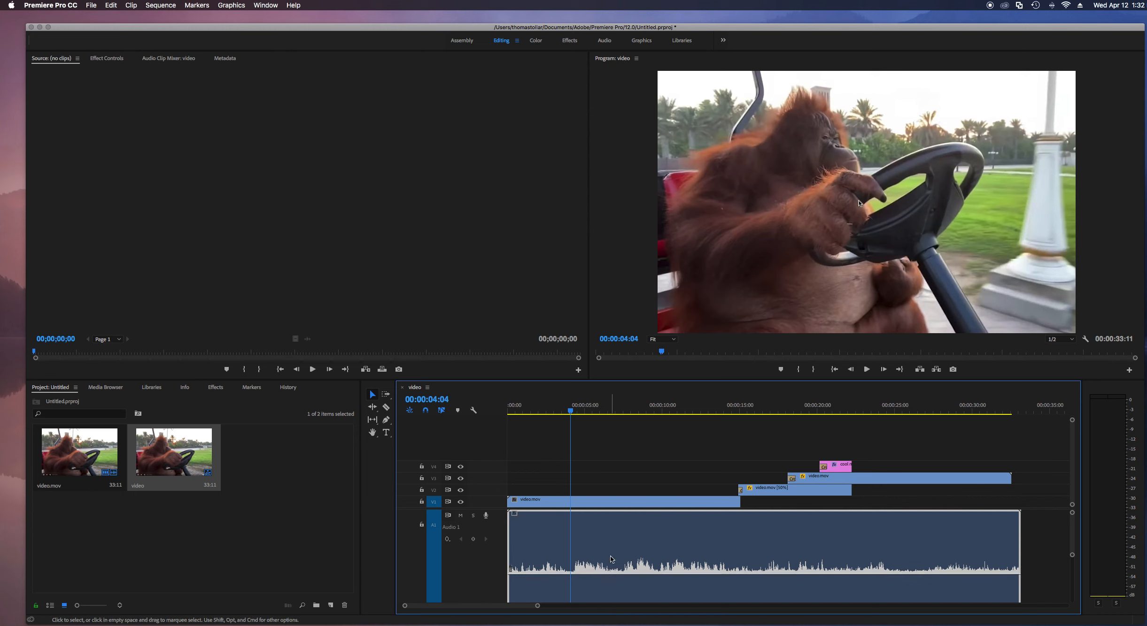
{"action": "scroll", "coordinate": [610, 557], "scroll_direction": "down", "scroll_amount": 2}
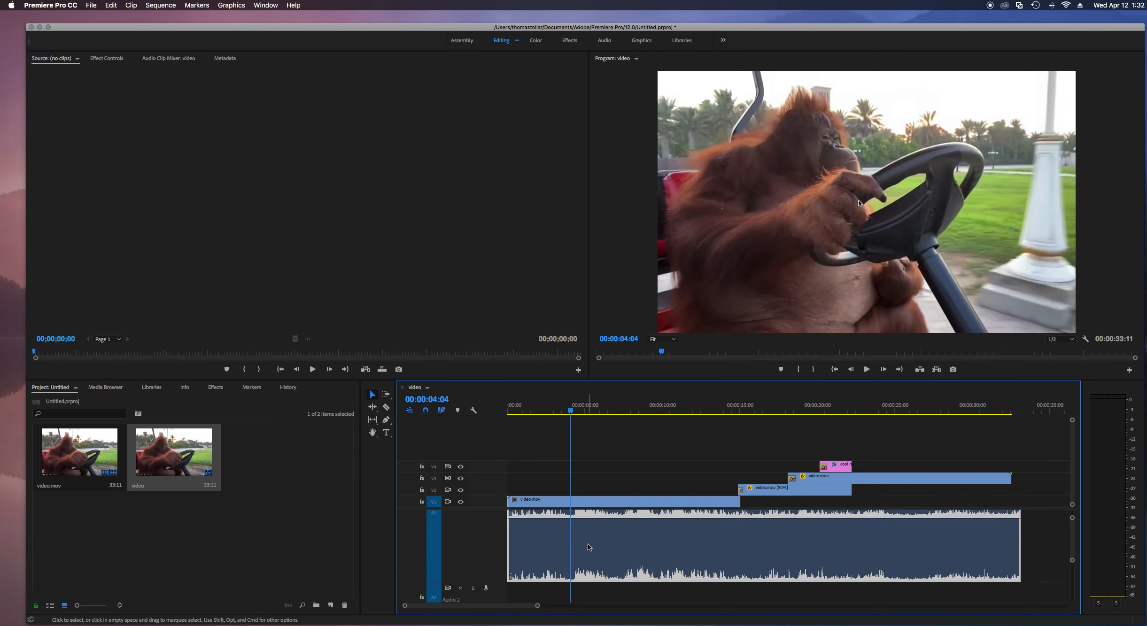
{"action": "left_click_drag", "start_coordinate": [621, 555], "coordinate": [622, 571]}
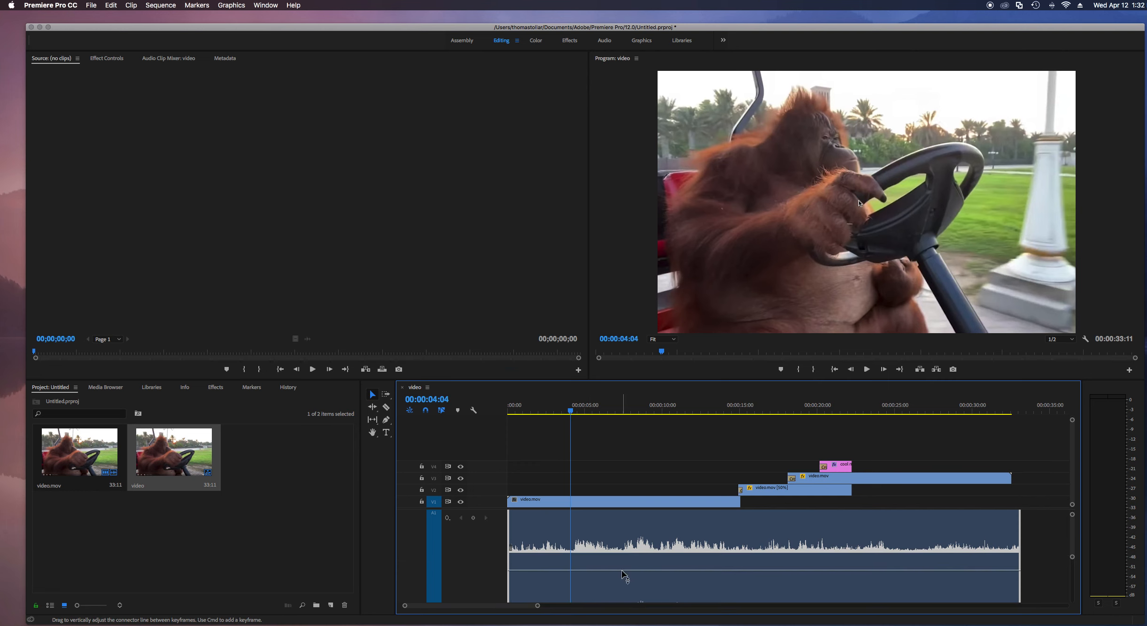
{"action": "scroll", "coordinate": [621, 570], "scroll_direction": "down", "scroll_amount": 4}
{"action": "scroll", "coordinate": [621, 571], "scroll_direction": "up", "scroll_amount": 2}
{"action": "scroll", "coordinate": [621, 570], "scroll_direction": "up", "scroll_amount": 1}
{"action": "left_click_drag", "start_coordinate": [627, 544], "coordinate": [627, 525]}
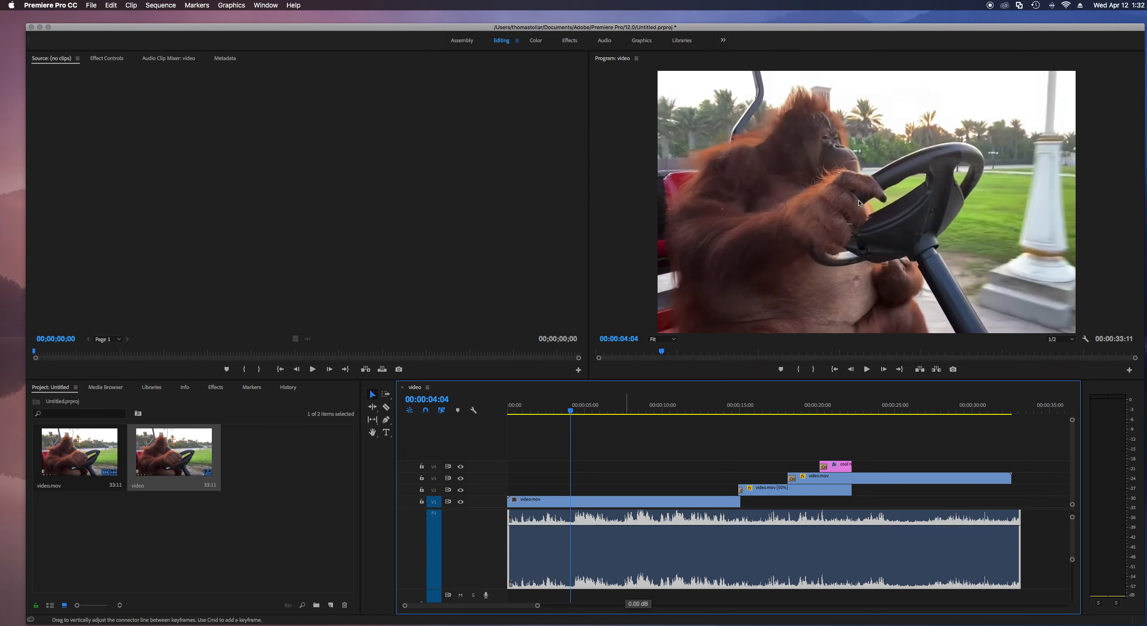
{"action": "scroll", "coordinate": [644, 551], "scroll_direction": "up", "scroll_amount": 3}
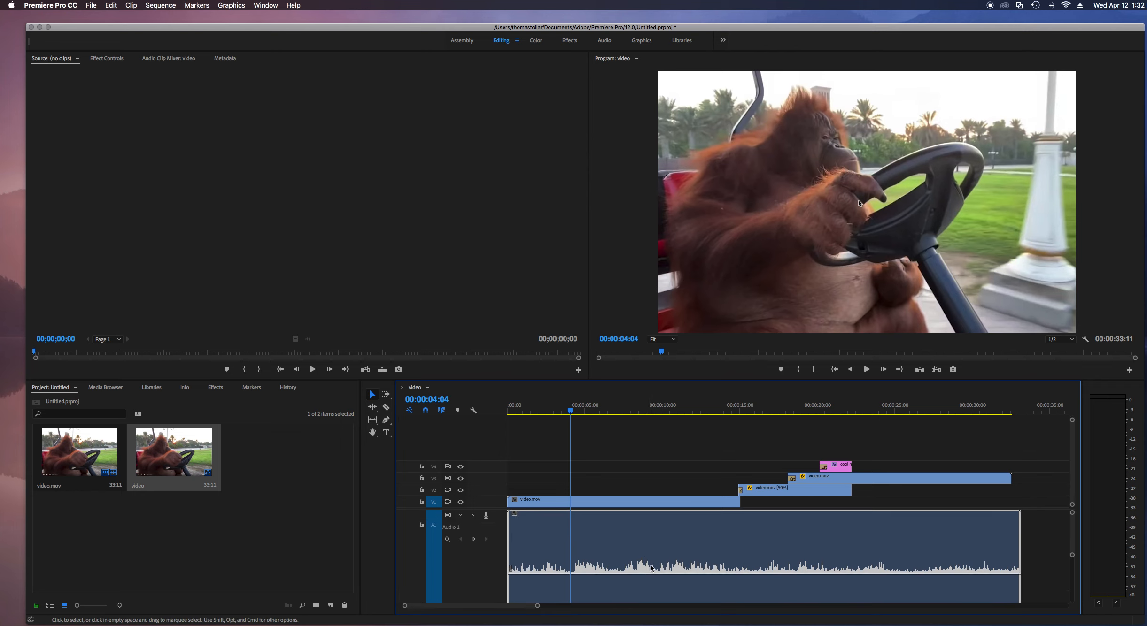
{"action": "mouse_move", "coordinate": [651, 574]}
{"action": "left_click_drag", "start_coordinate": [651, 574], "coordinate": [651, 573]}
Split the A1 audio clip at about 00:00:13:50 with the Razor tool.
{"action": "left_click", "coordinate": [386, 407]}
{"action": "left_click", "coordinate": [723, 543]}
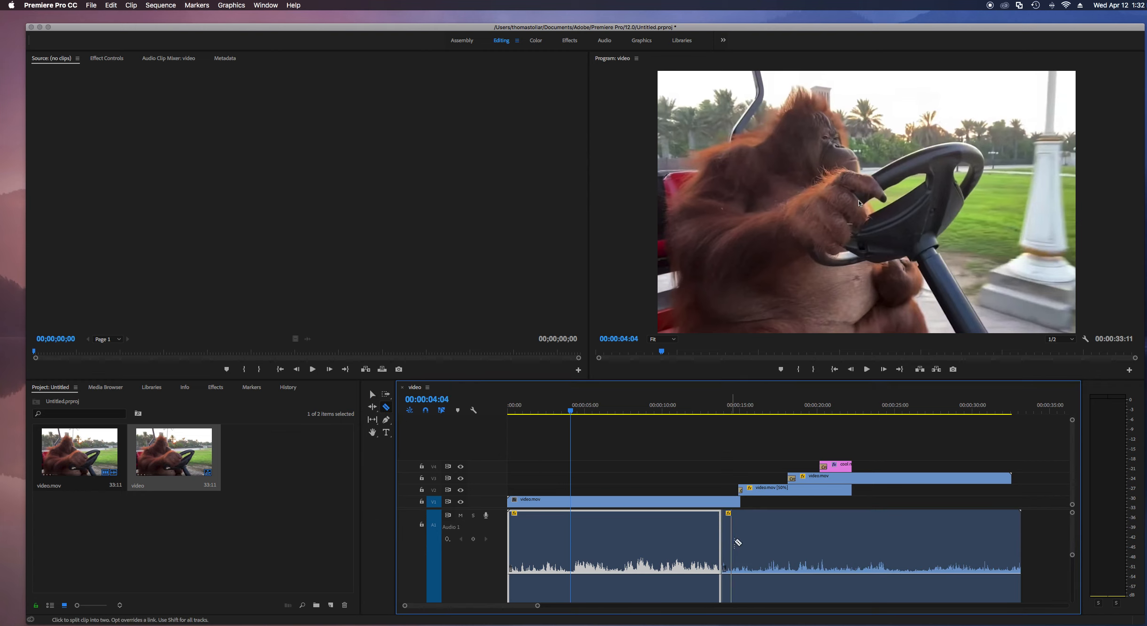
{"action": "left_click", "coordinate": [372, 395]}
Set the speed of the audio segment after the cut to 50%.
{"action": "right_click", "coordinate": [789, 525]}
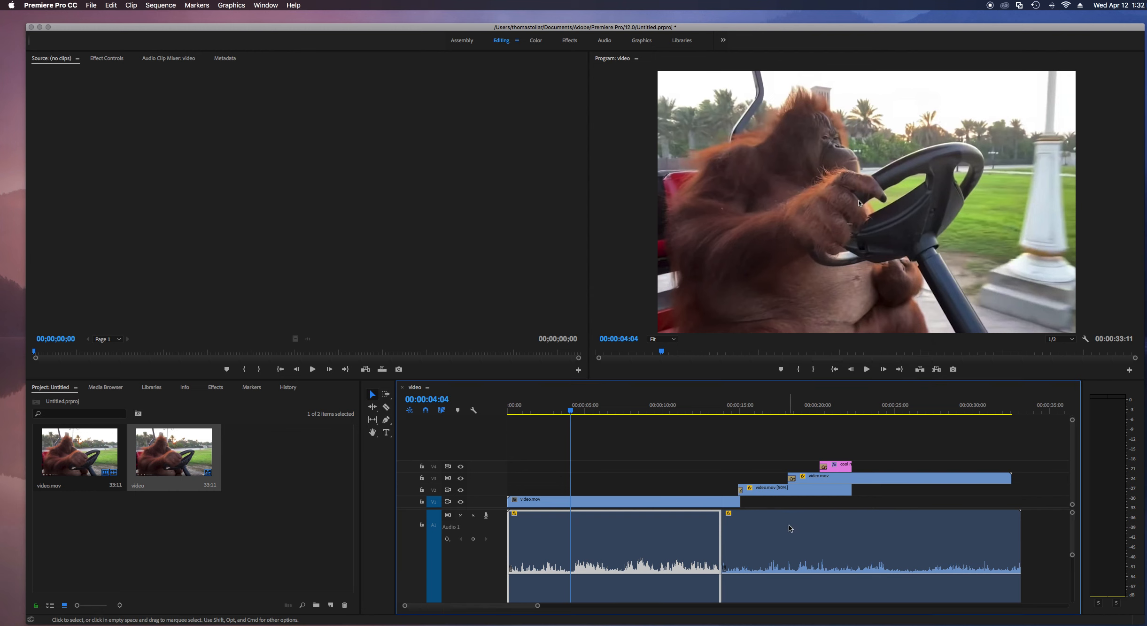
{"action": "left_click", "coordinate": [809, 563]}
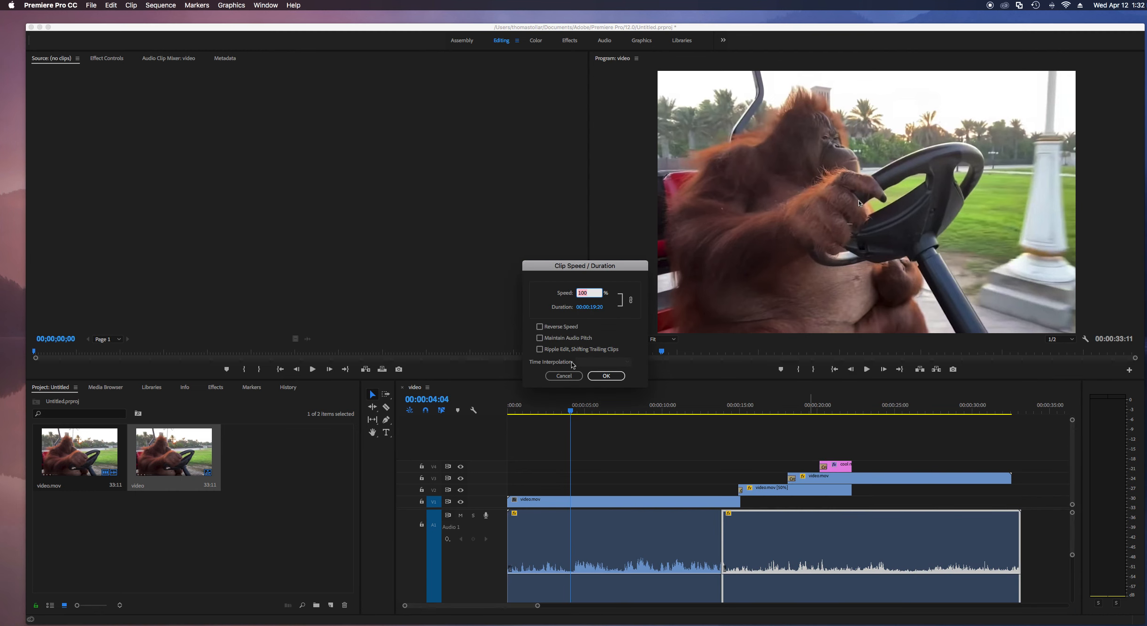
{"action": "type", "text": "50"}
{"action": "key", "text": "Return"}
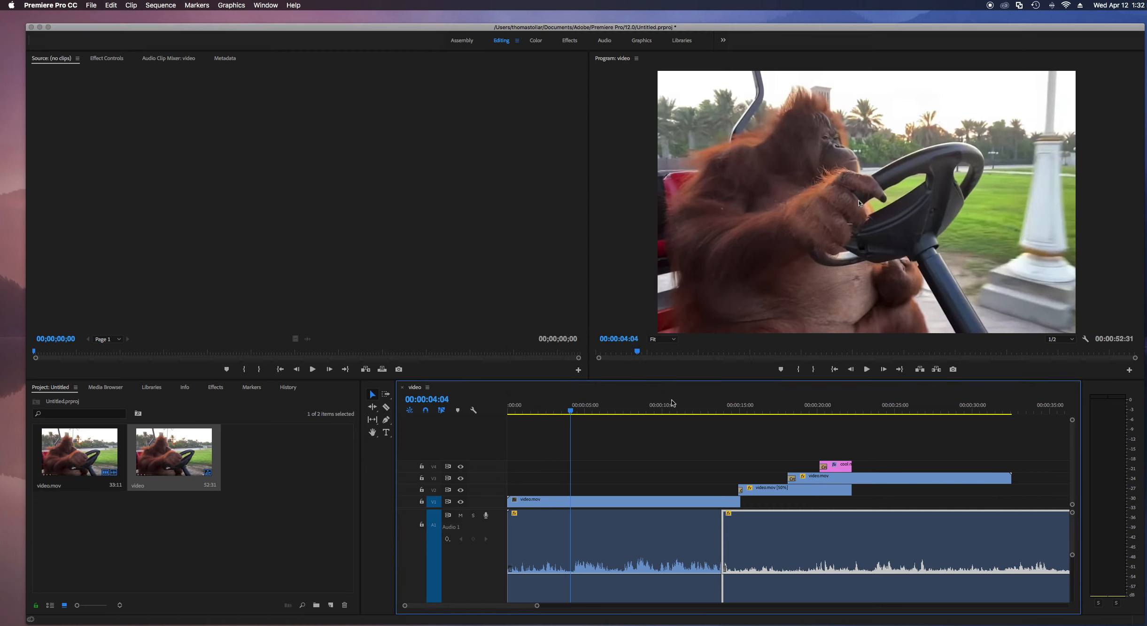
Cut the slowed audio about 4 seconds after its start, delete the short first piece, and move the remainder left to close the gap.
{"action": "left_click", "coordinate": [386, 407]}
{"action": "left_click", "coordinate": [784, 545]}
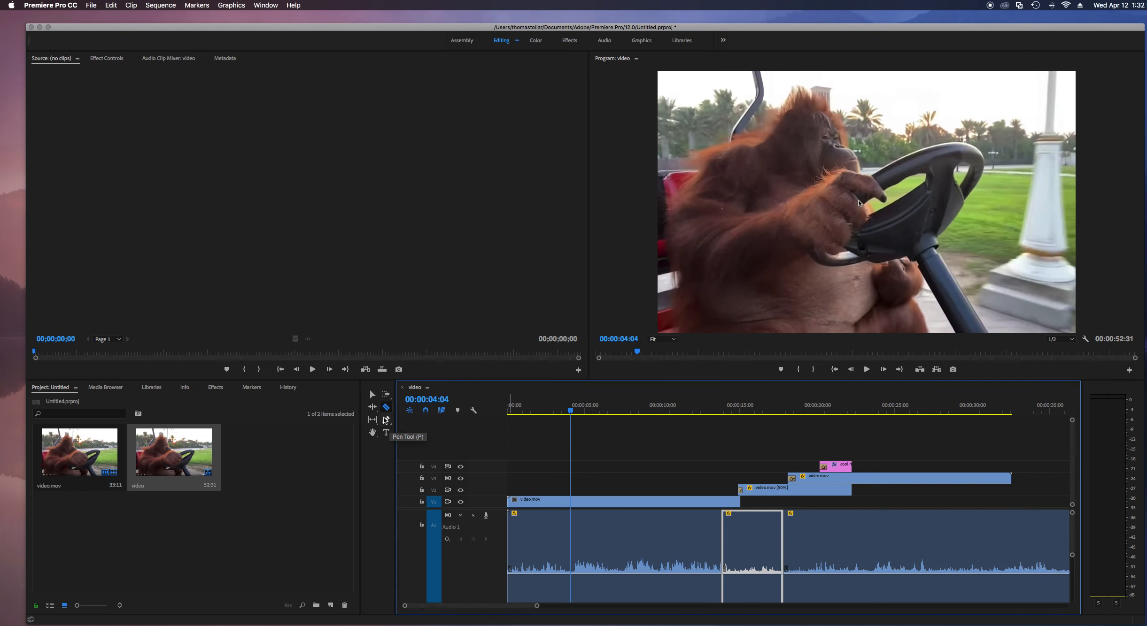
{"action": "left_click", "coordinate": [372, 395]}
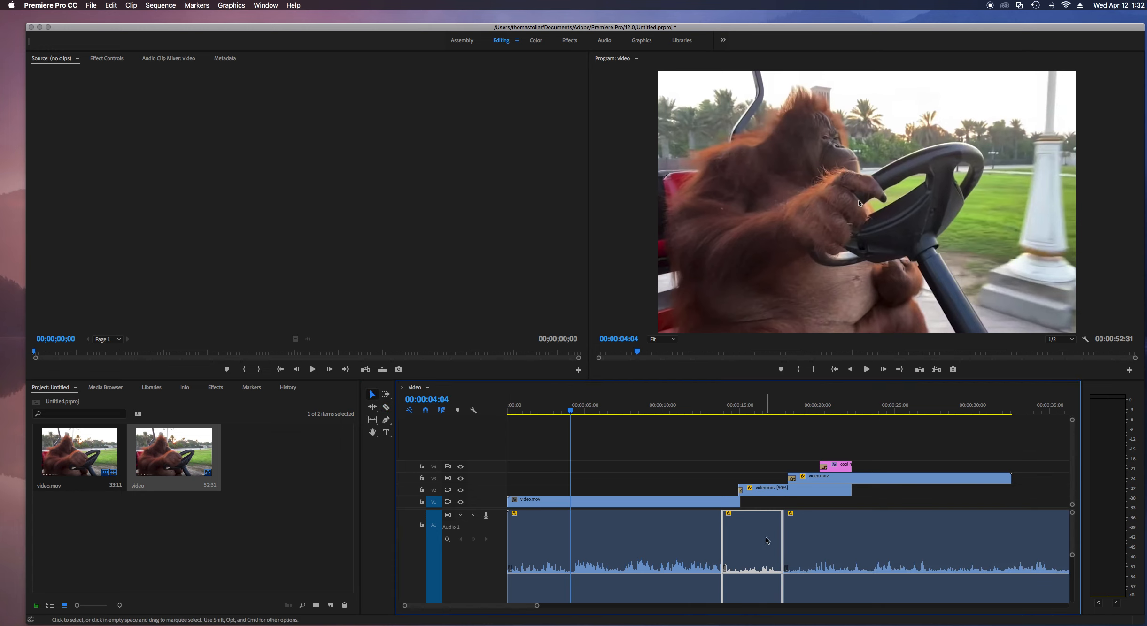
{"action": "key", "text": "Delete"}
{"action": "left_click_drag", "start_coordinate": [830, 541], "coordinate": [761, 543]}
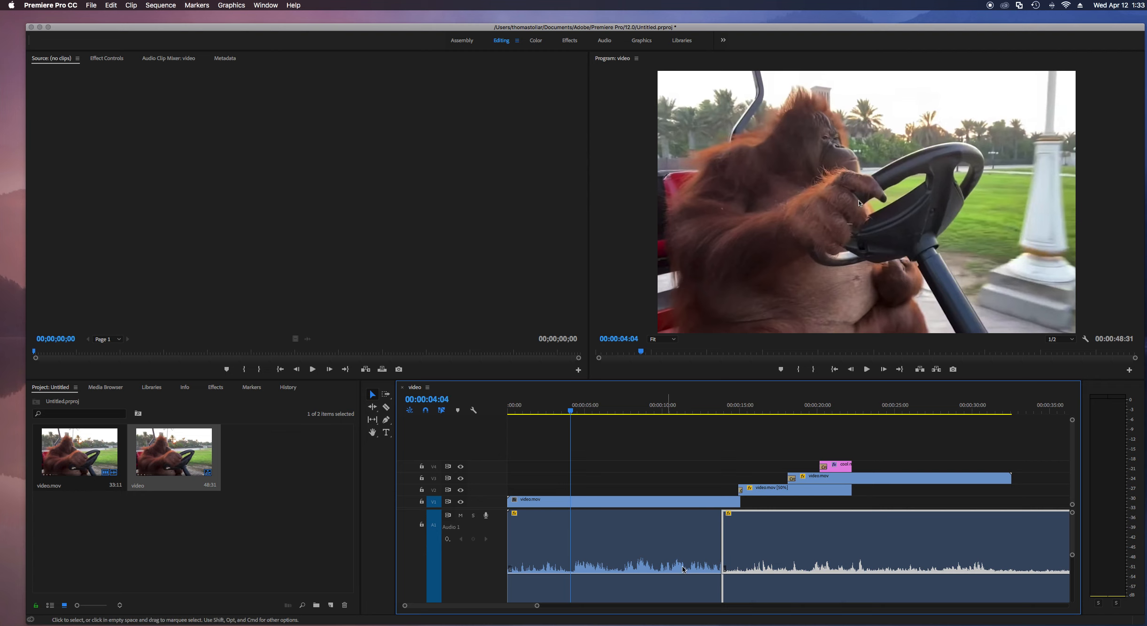
Move the playhead to 00:00:04:12 and split the first A1 audio segment at about 00:00:04:30.
{"action": "scroll", "coordinate": [794, 553], "scroll_direction": "down", "scroll_amount": 3}
{"action": "left_click_drag", "start_coordinate": [536, 606], "coordinate": [477, 606]}
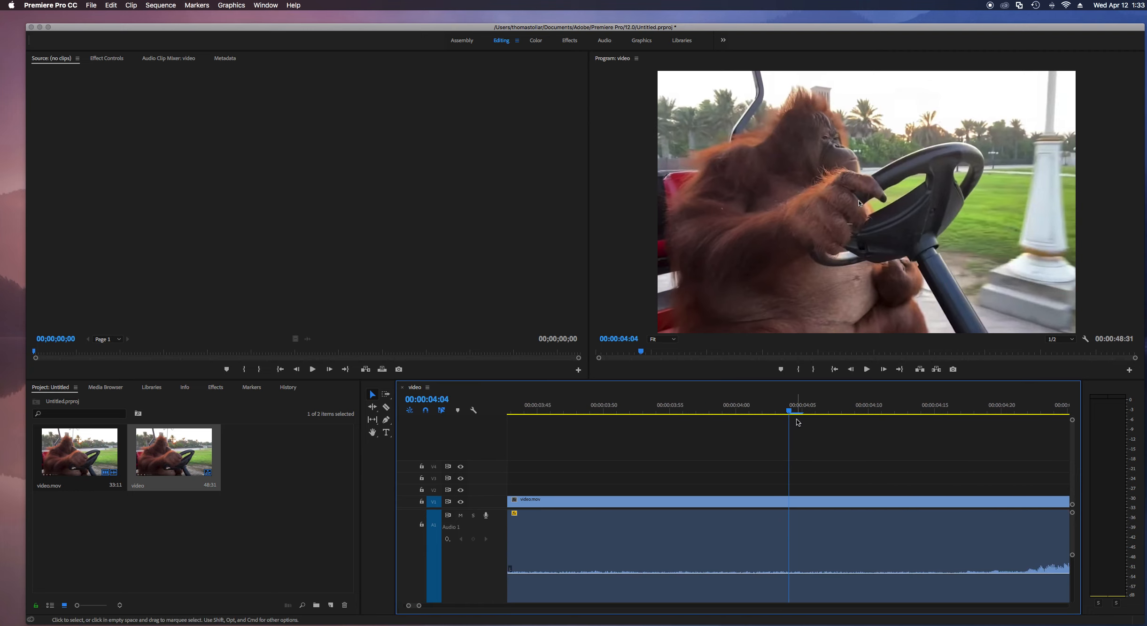
{"action": "left_click_drag", "start_coordinate": [792, 415], "coordinate": [883, 441]}
{"action": "scroll", "coordinate": [818, 535], "scroll_direction": "right", "scroll_amount": 5}
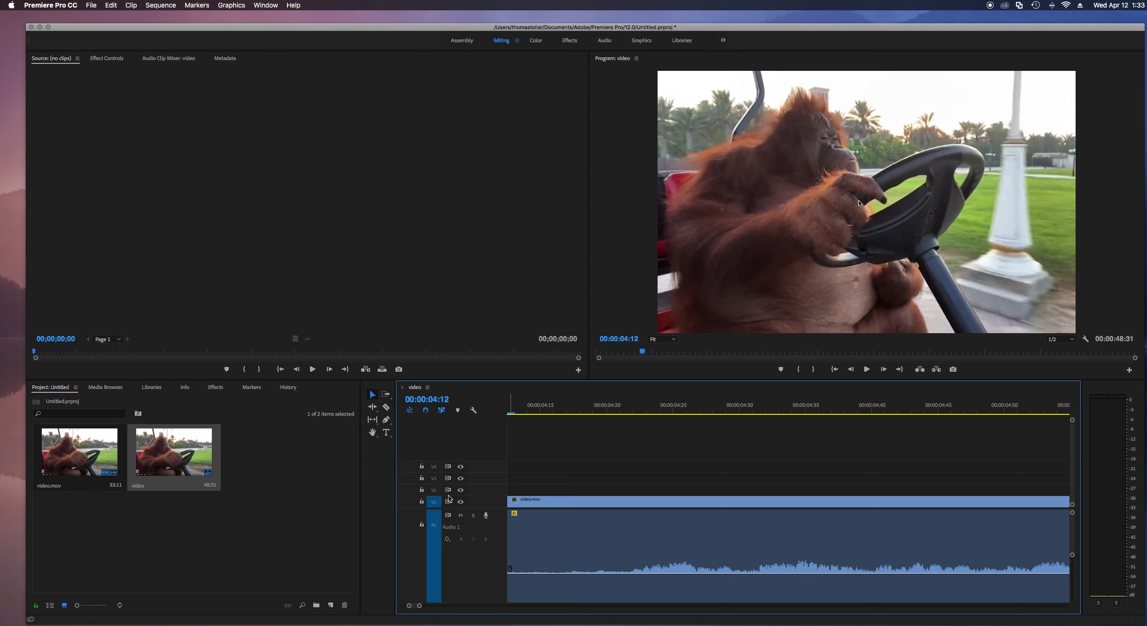
{"action": "left_click", "coordinate": [386, 407]}
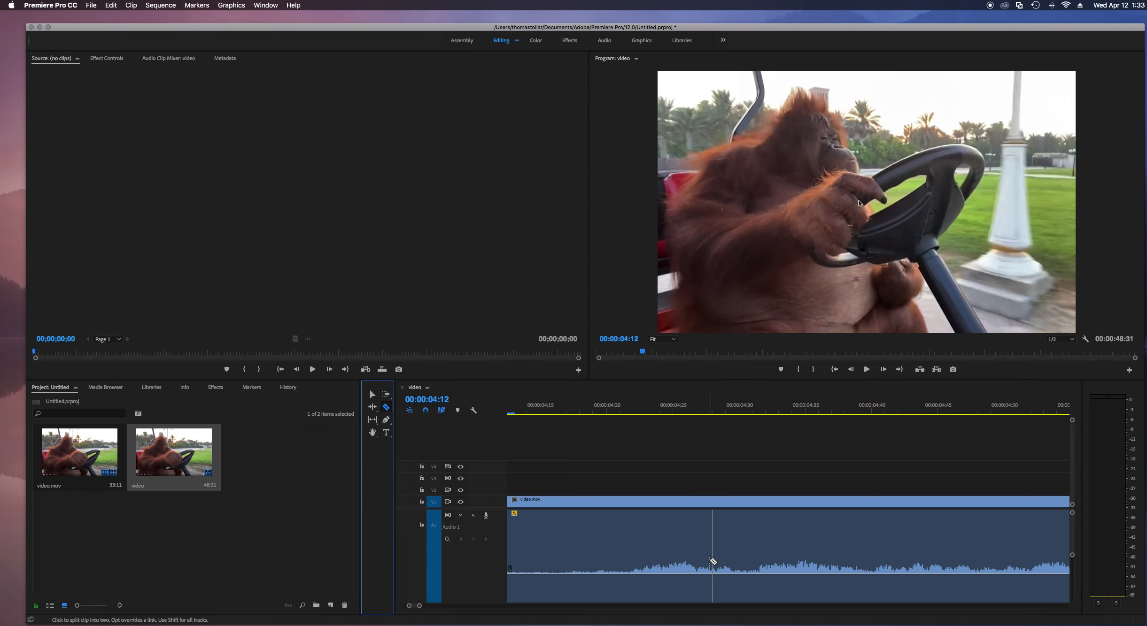
{"action": "left_click", "coordinate": [754, 559]}
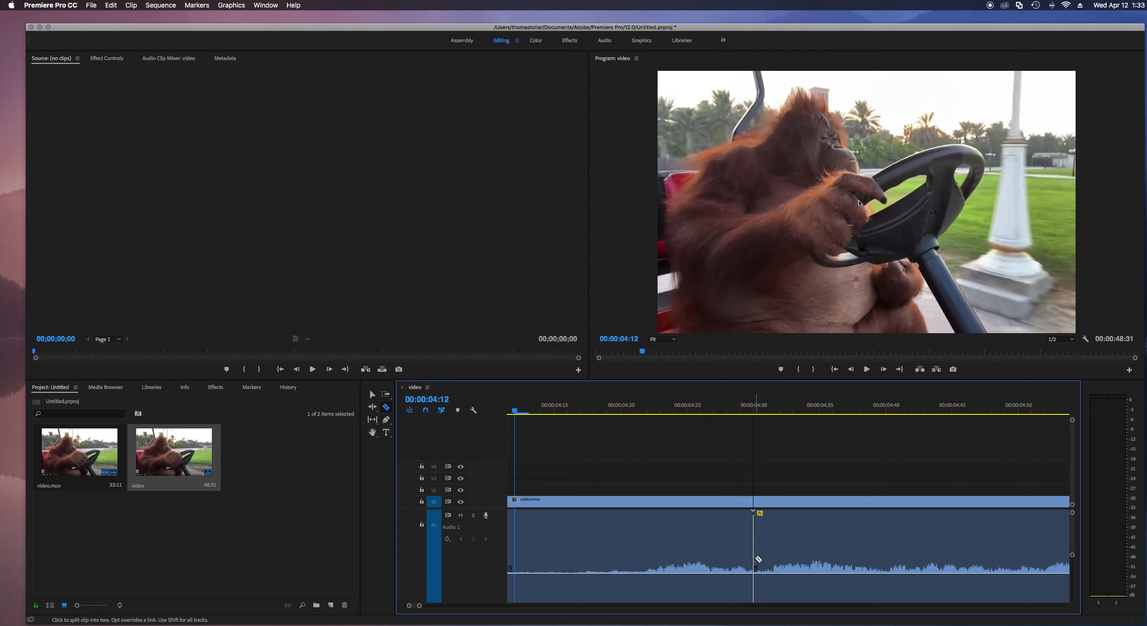
{"action": "left_click", "coordinate": [372, 395]}
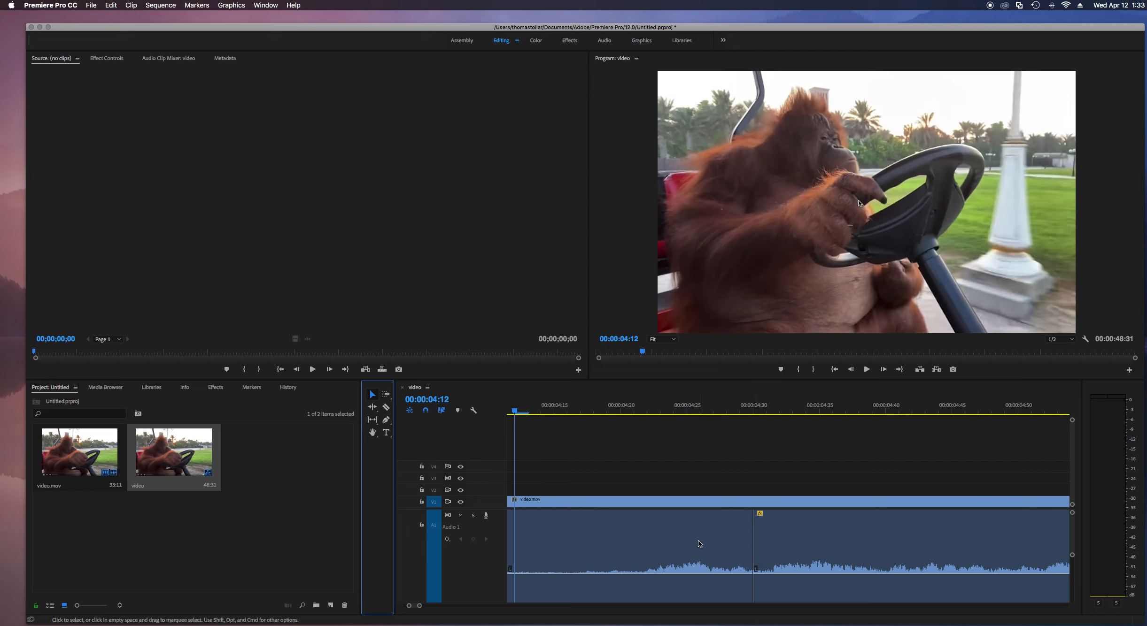
{"action": "right_click", "coordinate": [755, 538]}
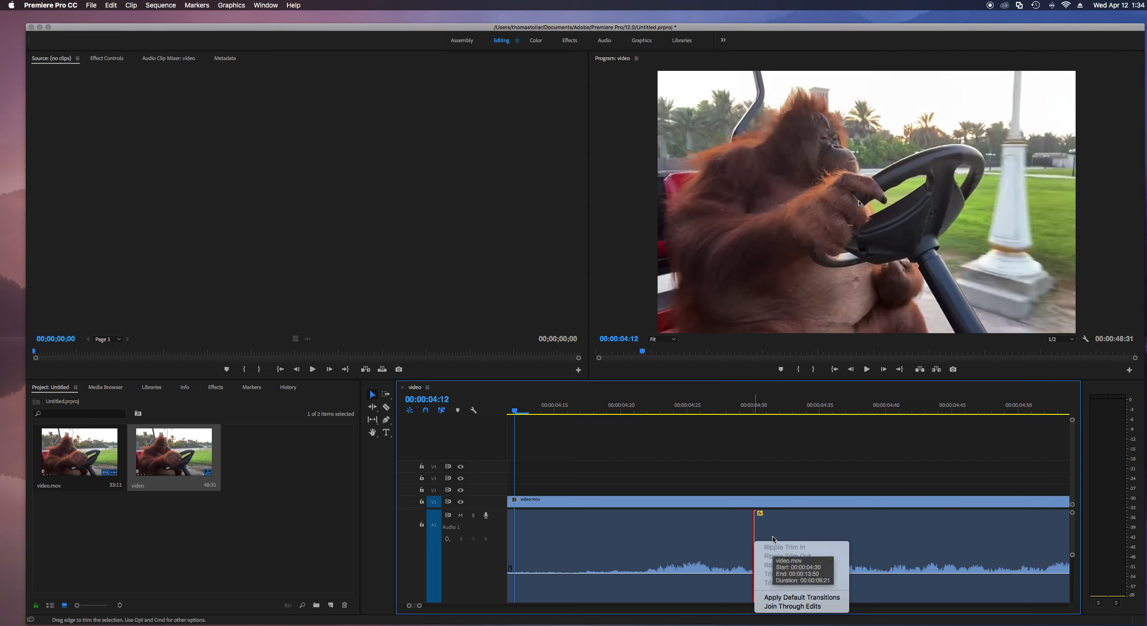
{"action": "left_click", "coordinate": [841, 525]}
Add three volume keyframes to the middle audio segment, at about 00:00:04:34, 00:00:04:37 and 00:00:04:43.
{"action": "scroll", "coordinate": [818, 580], "scroll_direction": "down", "scroll_amount": 2}
{"action": "scroll", "coordinate": [818, 581], "scroll_direction": "down", "scroll_amount": 2}
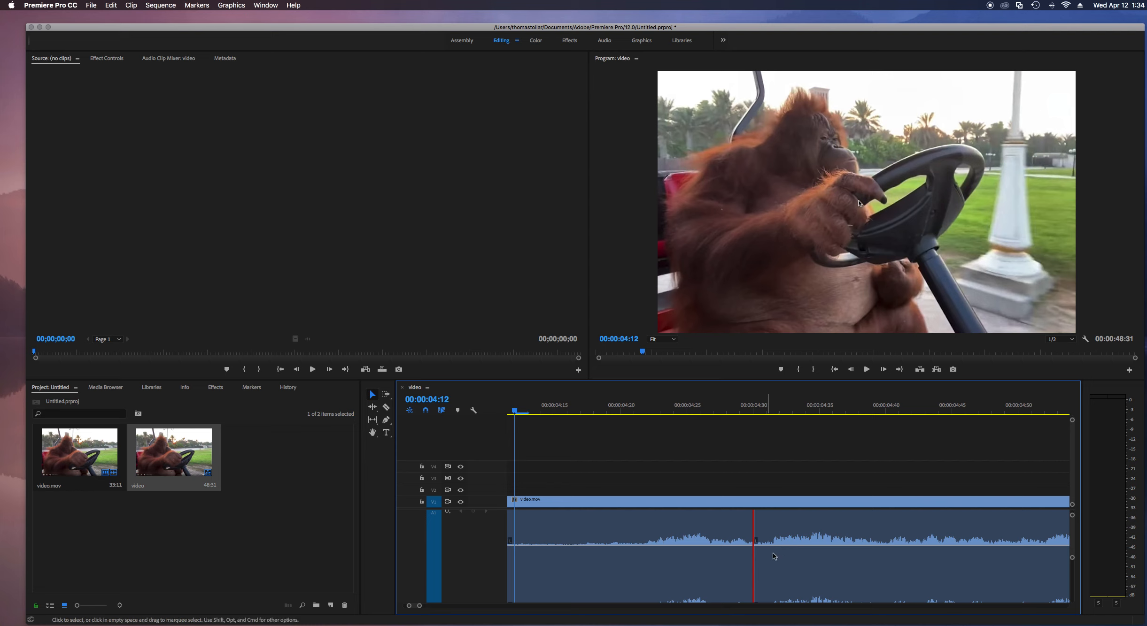
{"action": "mouse_move", "coordinate": [786, 547]}
{"action": "left_mouse_down"}
{"action": "mouse_move", "coordinate": [786, 563]}
{"action": "mouse_move", "coordinate": [785, 547]}
{"action": "left_mouse_up"}
{"action": "left_click", "coordinate": [854, 546], "text": "super"}
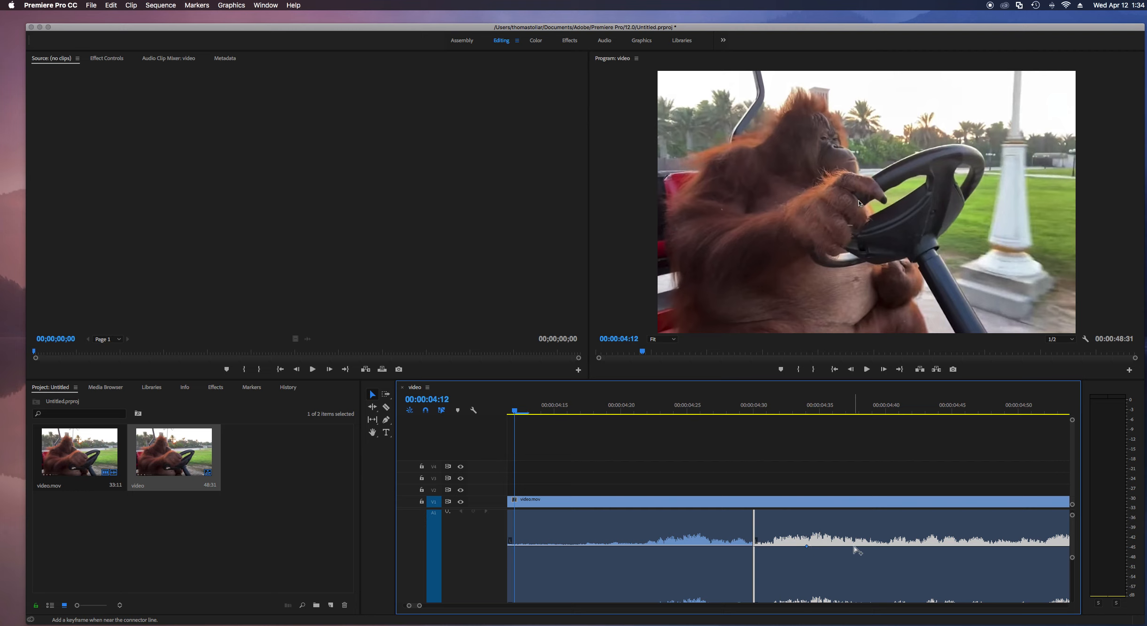
{"action": "left_click", "coordinate": [929, 547], "text": "super"}
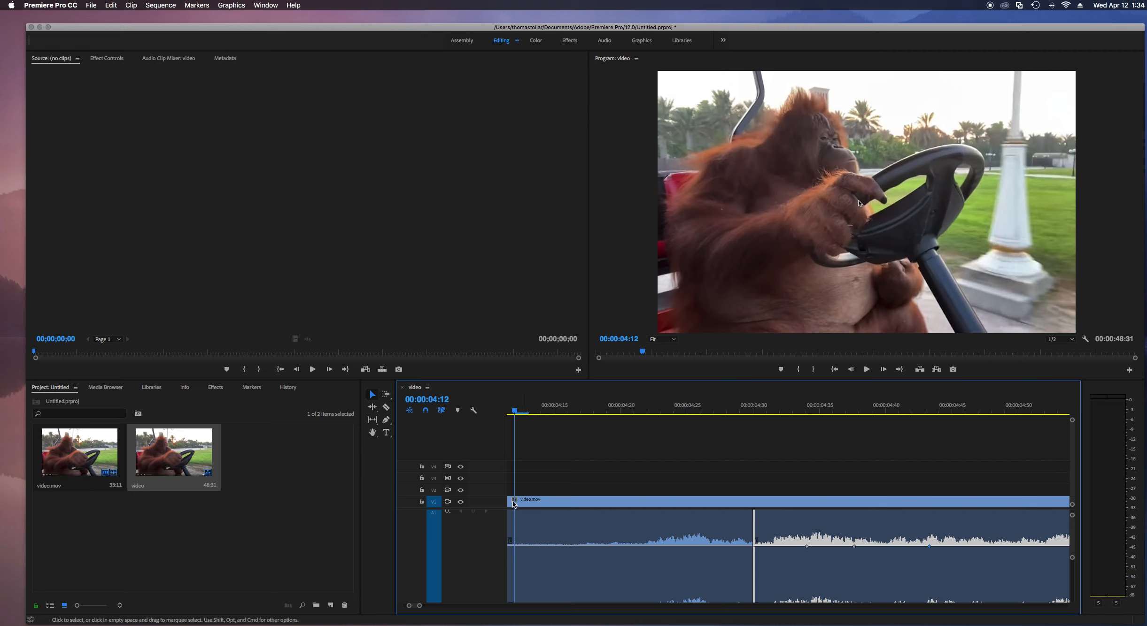
Move the second and third volume keyframes lower and further right to form a falling ramp, and delete the third keyframe.
{"action": "left_click", "coordinate": [807, 547]}
{"action": "left_click_drag", "start_coordinate": [807, 547], "coordinate": [898, 587]}
{"action": "left_click_drag", "start_coordinate": [929, 547], "coordinate": [983, 595]}
{"action": "left_click_drag", "start_coordinate": [899, 587], "coordinate": [900, 588]}
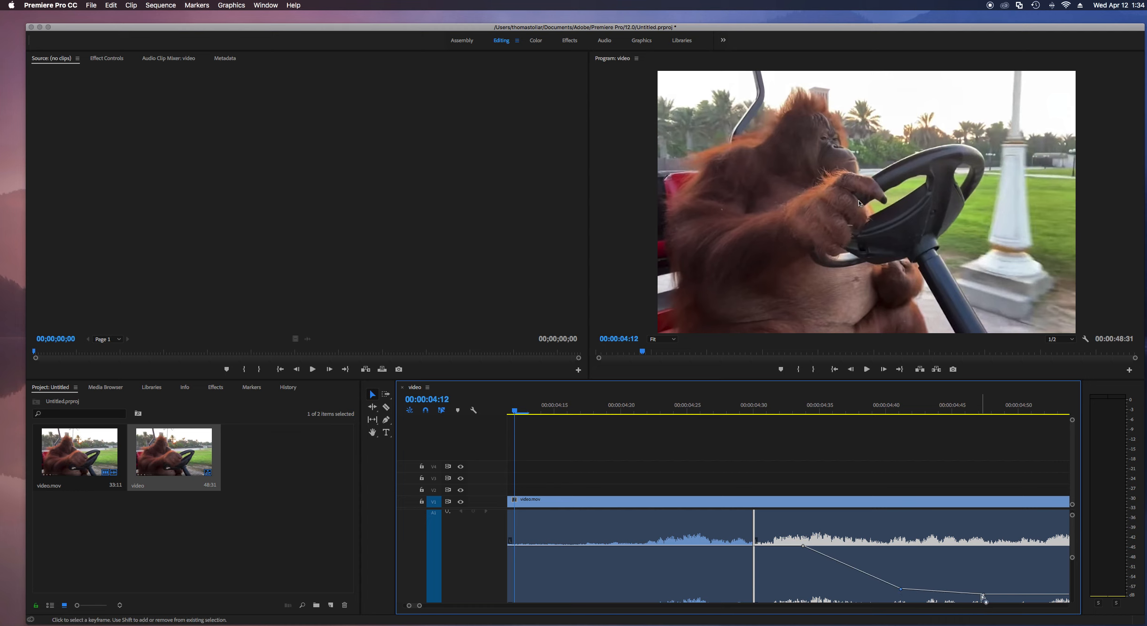
{"action": "left_click", "coordinate": [983, 595]}
{"action": "key", "text": "Delete"}
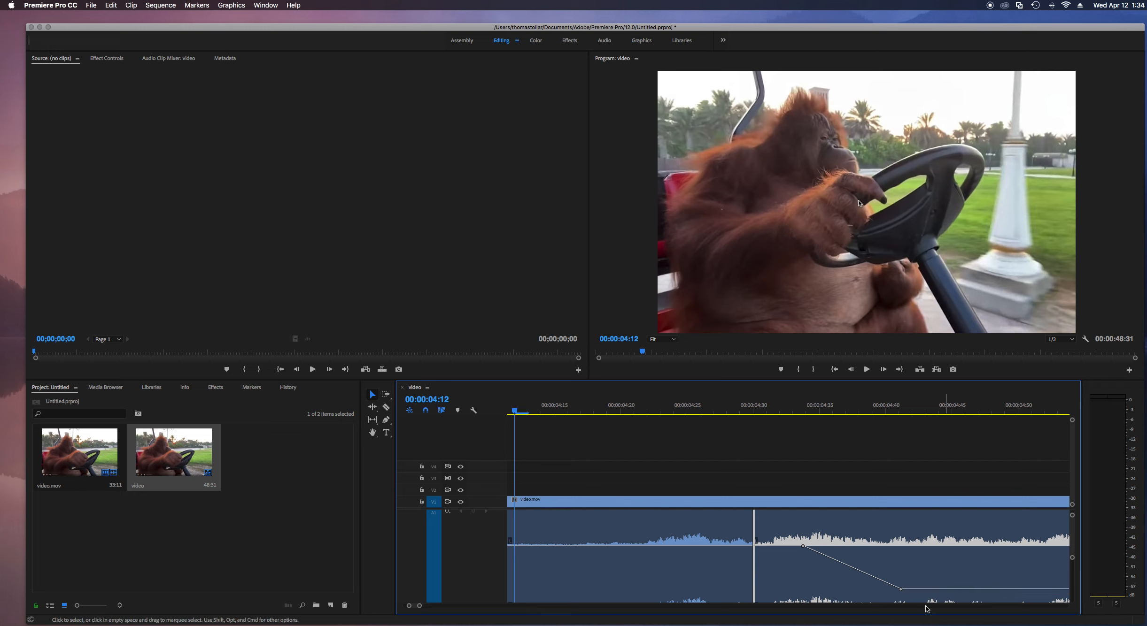
Reposition the lower volume keyframe to about 00:00:04:40 at a low level, shaping a steep fade down.
{"action": "scroll", "coordinate": [909, 587], "scroll_direction": "down", "scroll_amount": 2}
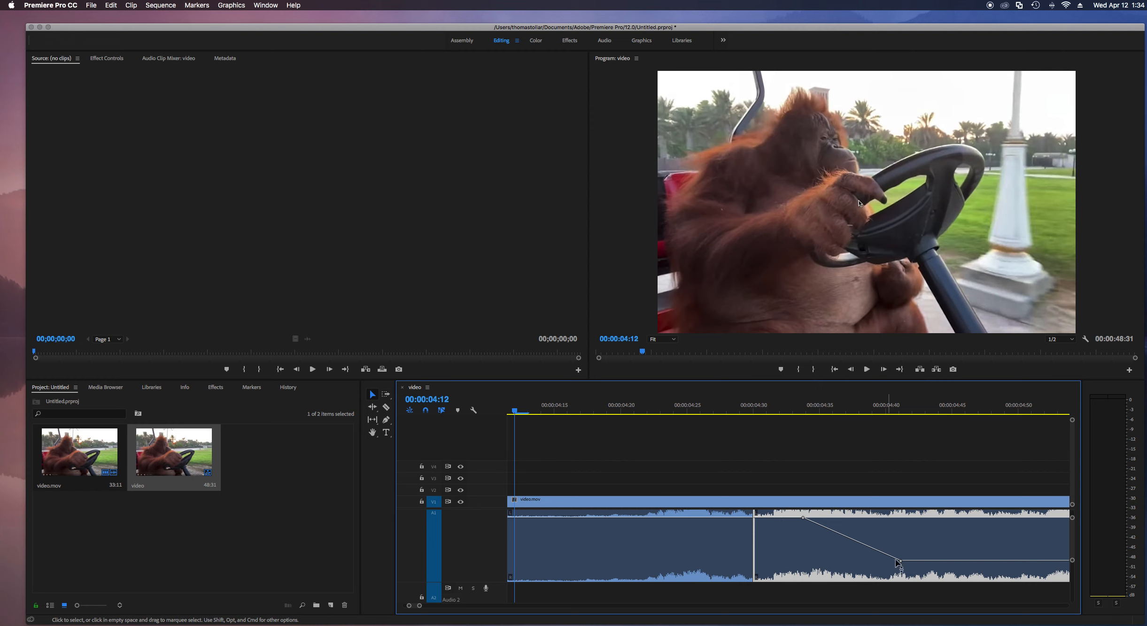
{"action": "scroll", "coordinate": [902, 566], "scroll_direction": "up", "scroll_amount": 1}
{"action": "left_click_drag", "start_coordinate": [901, 577], "coordinate": [900, 515]}
{"action": "scroll", "coordinate": [895, 537], "scroll_direction": "up", "scroll_amount": 3}
{"action": "left_click_drag", "start_coordinate": [900, 558], "coordinate": [857, 583]}
{"action": "scroll", "coordinate": [857, 559], "scroll_direction": "down", "scroll_amount": 4}
{"action": "left_click_drag", "start_coordinate": [858, 532], "coordinate": [884, 570]}
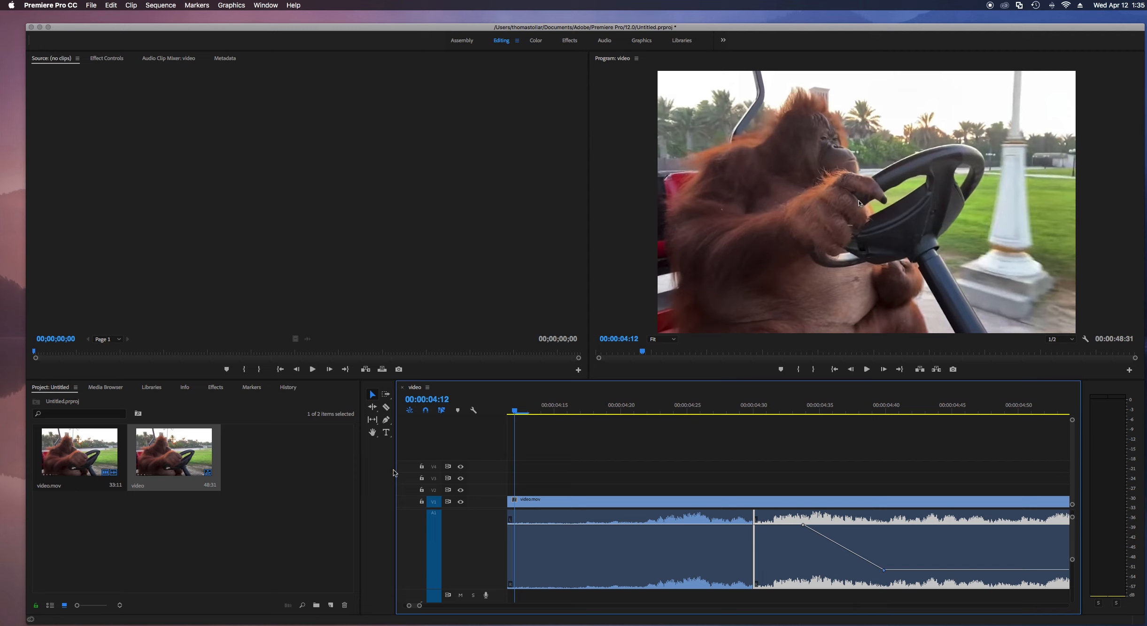
Reduce the audio tracks to minimum height and show the whole sequence in the timeline, with the Type tool active.
{"action": "left_click", "coordinate": [386, 432]}
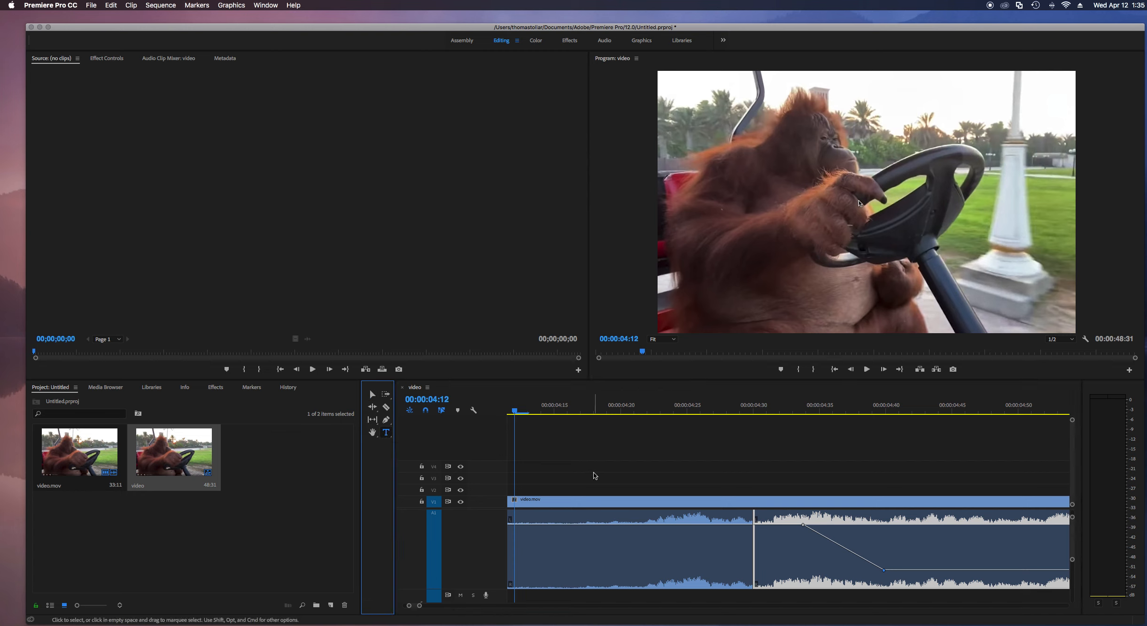
{"action": "scroll", "coordinate": [594, 476], "scroll_direction": "right", "scroll_amount": 1}
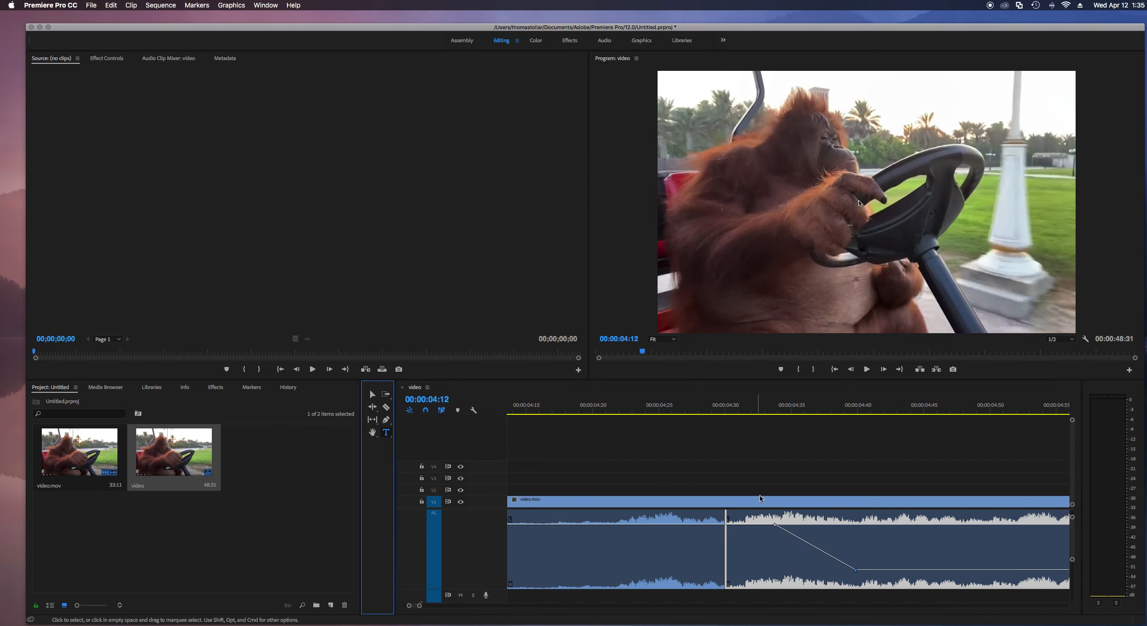
{"action": "left_click_drag", "start_coordinate": [1070, 558], "coordinate": [1073, 598]}
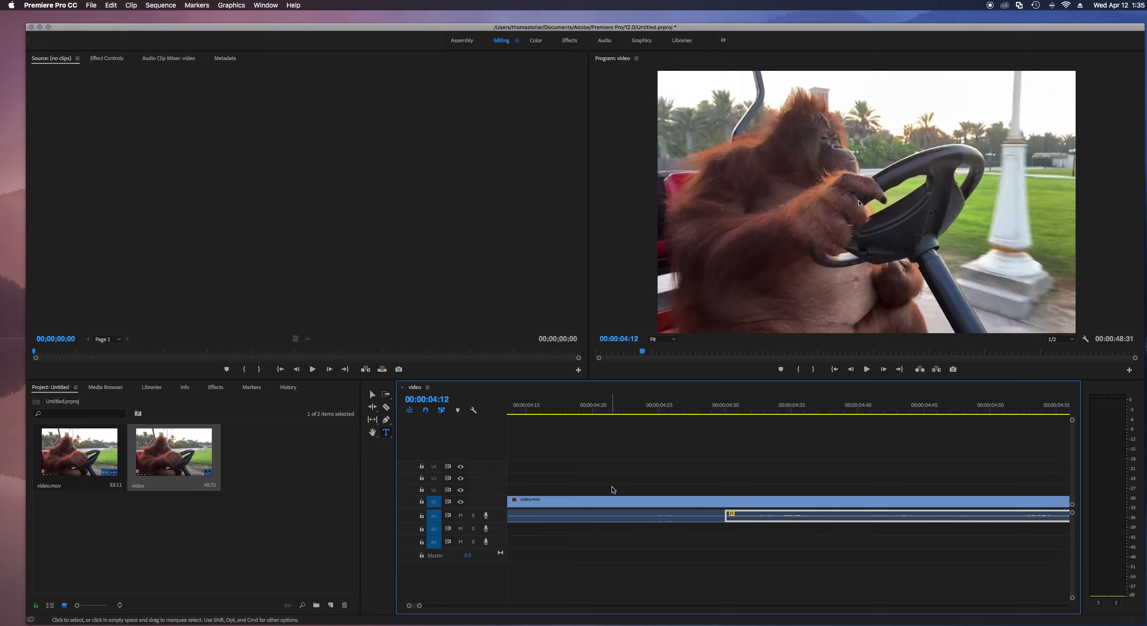
{"action": "left_click_drag", "start_coordinate": [420, 606], "coordinate": [587, 606]}
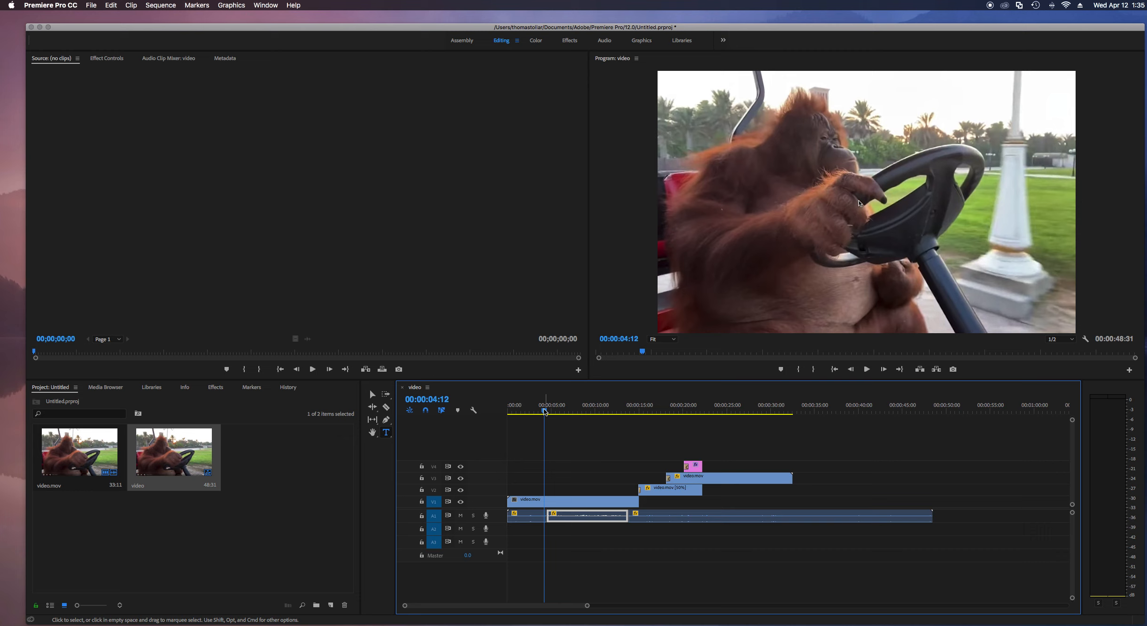
Move the playhead to 00:00:21:44 and select all of the "cool monkey" title text in the program preview.
{"action": "left_click", "coordinate": [631, 409]}
{"action": "left_click_drag", "start_coordinate": [656, 408], "coordinate": [698, 411]}
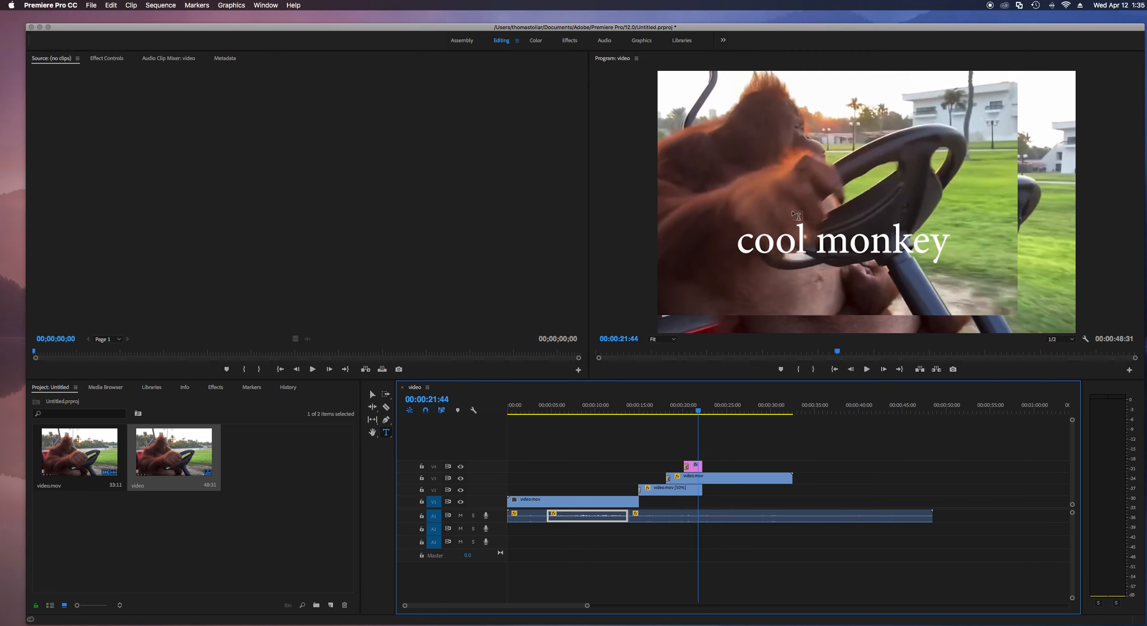
{"action": "left_click", "coordinate": [793, 242]}
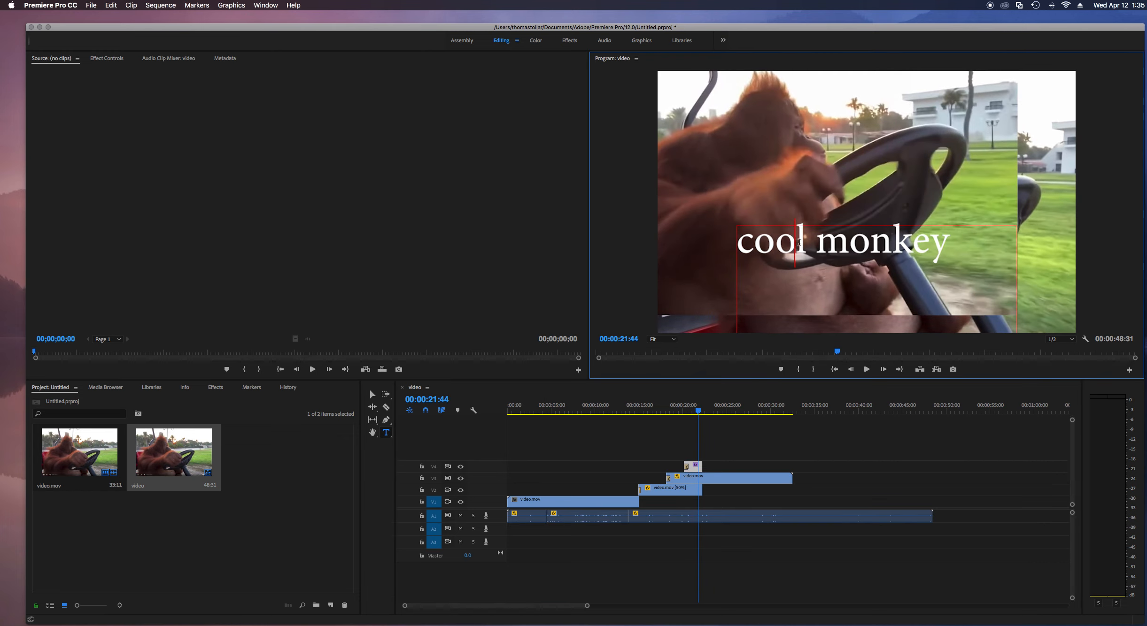
{"action": "left_click_drag", "start_coordinate": [941, 245], "coordinate": [707, 258]}
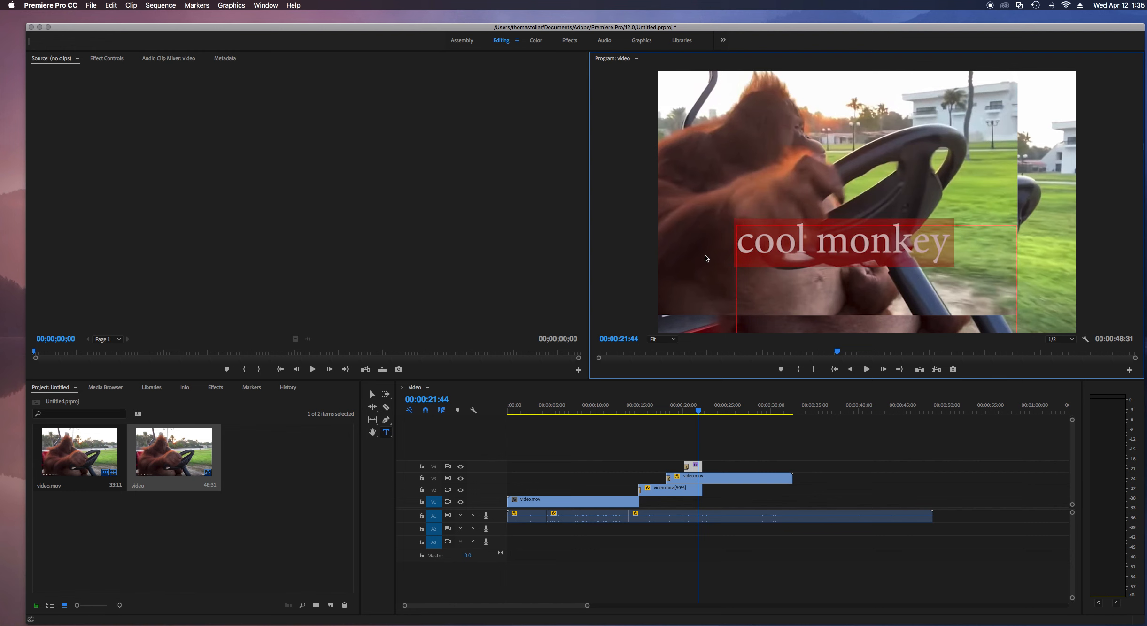
Show the title's text properties in Effect Controls and look through its font list without choosing another font.
{"action": "left_click", "coordinate": [114, 64]}
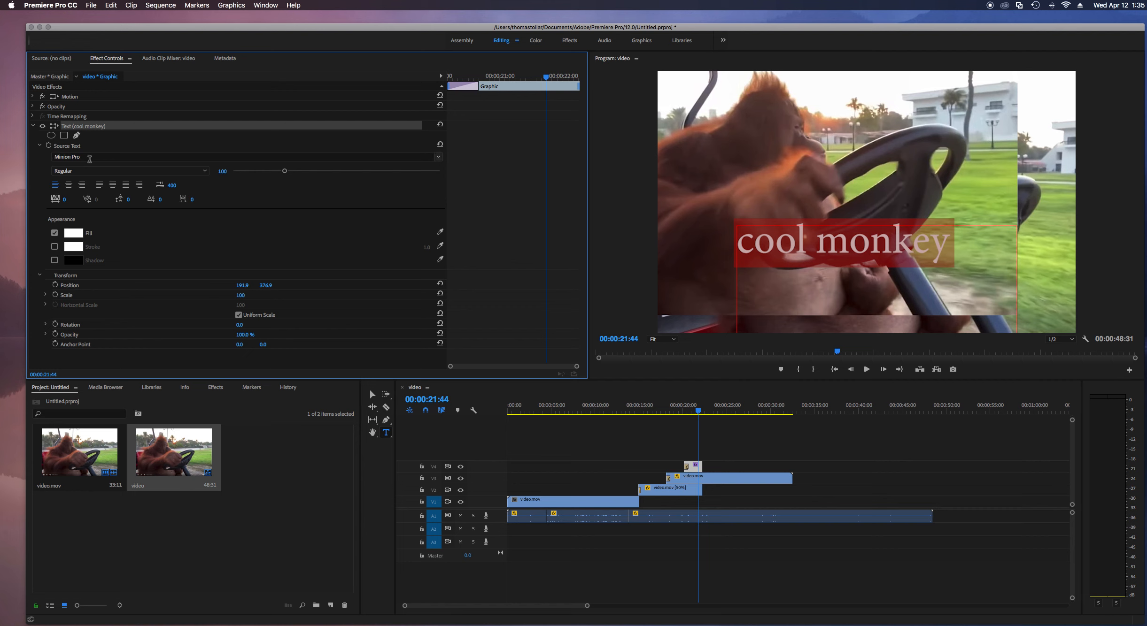
{"action": "left_click", "coordinate": [433, 158]}
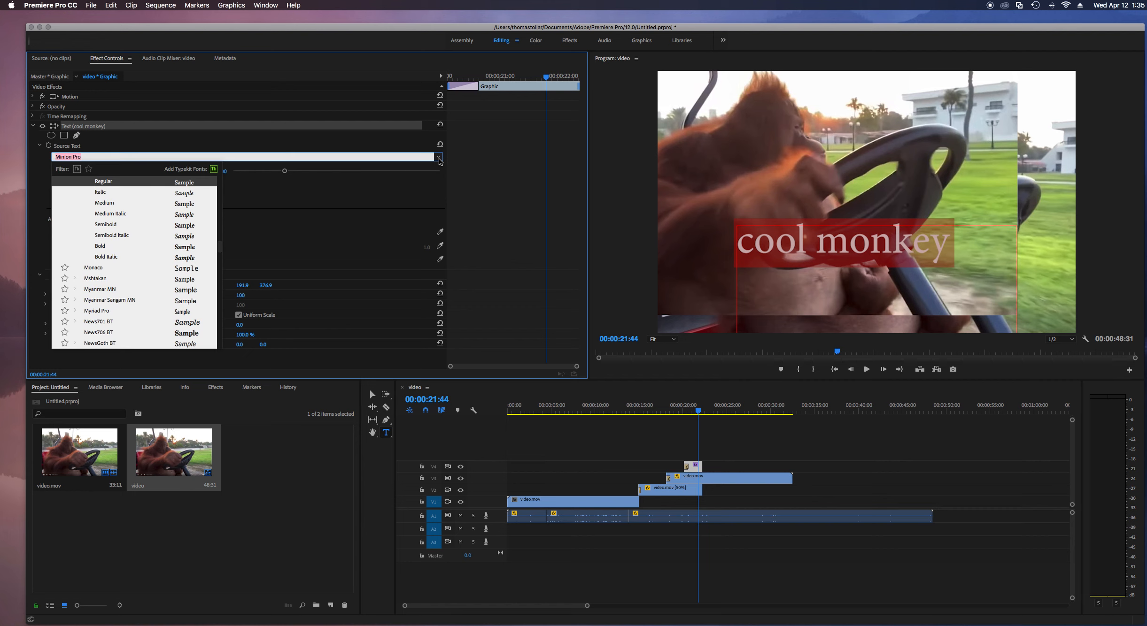
{"action": "left_click", "coordinate": [315, 196]}
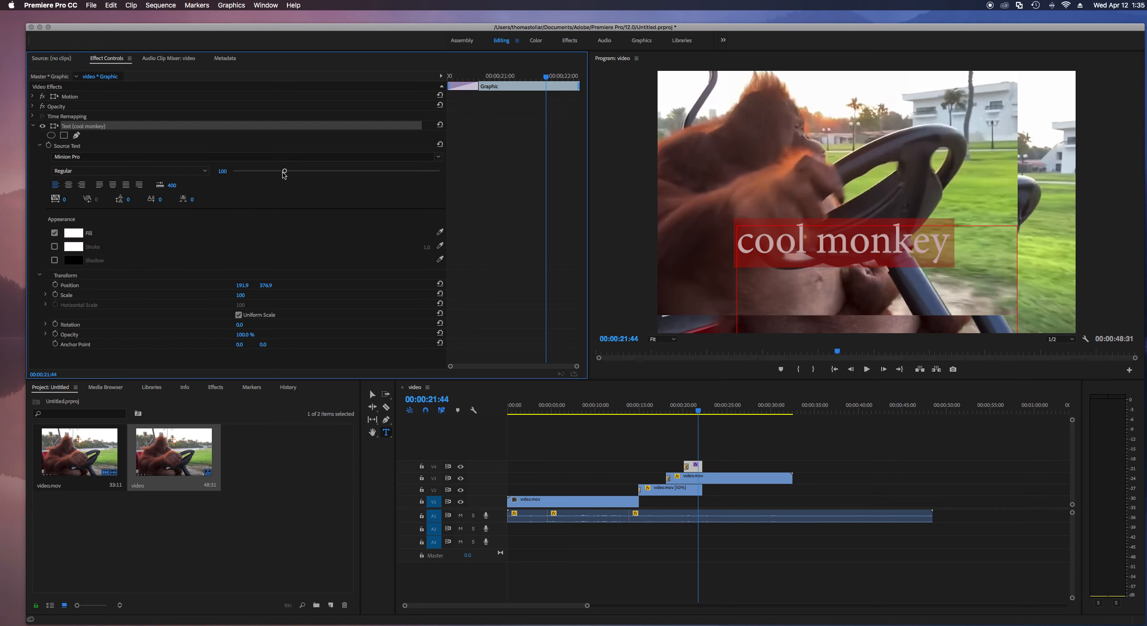
Look through the title's font styles, keep Regular, and increase the font size to 118.
{"action": "left_click", "coordinate": [205, 171]}
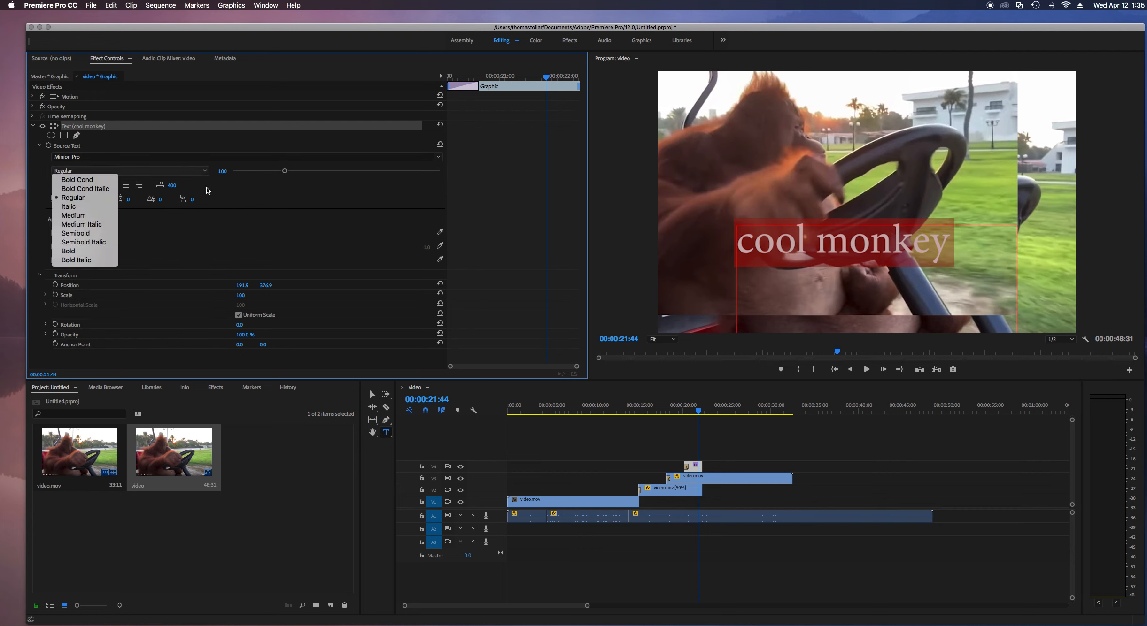
{"action": "left_click", "coordinate": [208, 190]}
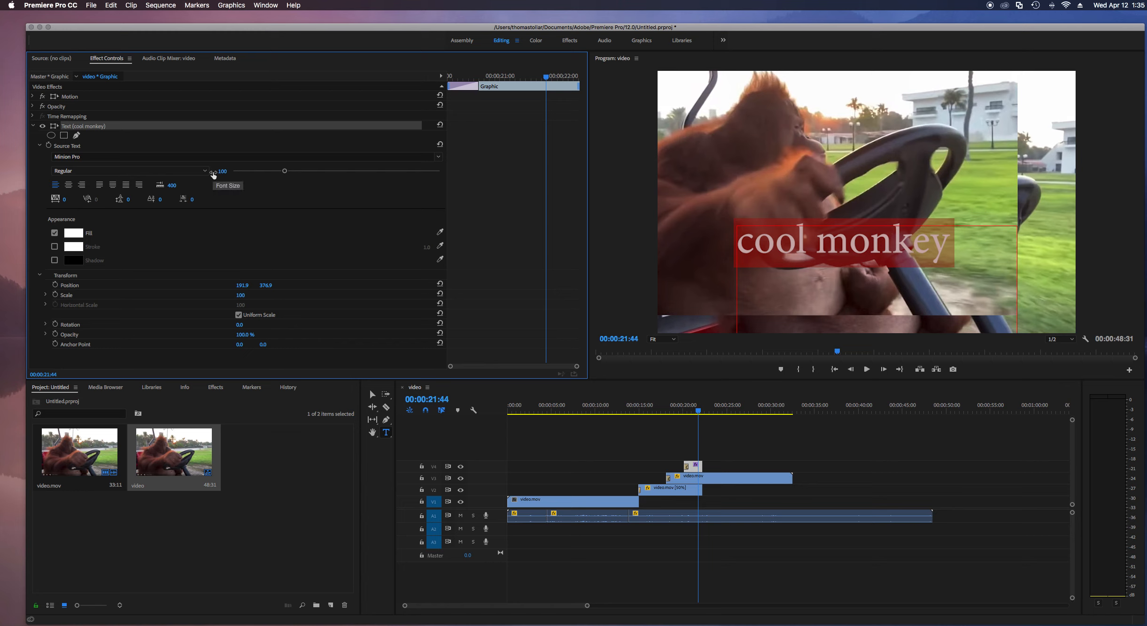
{"action": "mouse_move", "coordinate": [286, 174]}
{"action": "left_mouse_down"}
{"action": "mouse_move", "coordinate": [312, 173]}
{"action": "mouse_move", "coordinate": [279, 173]}
{"action": "mouse_move", "coordinate": [307, 174]}
{"action": "mouse_move", "coordinate": [294, 174]}
{"action": "left_mouse_up"}
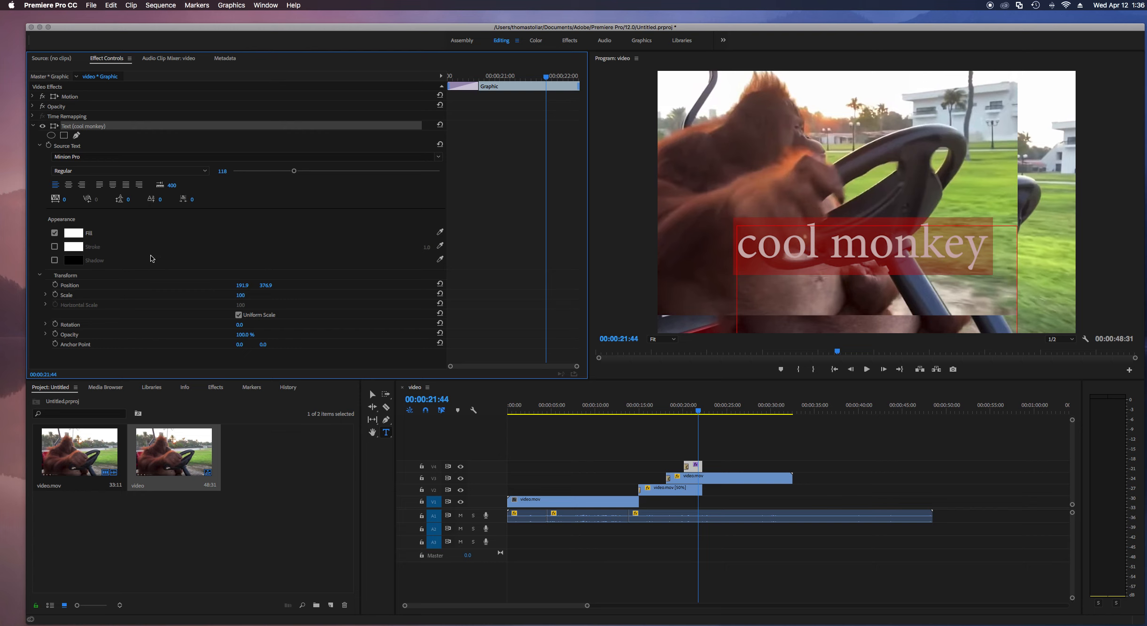
Collapse the title's Source Text properties in Effect Controls and keep the text layer expanded at its Transform properties.
{"action": "left_click", "coordinate": [40, 146]}
{"action": "left_click", "coordinate": [33, 127]}
{"action": "left_click", "coordinate": [33, 128]}
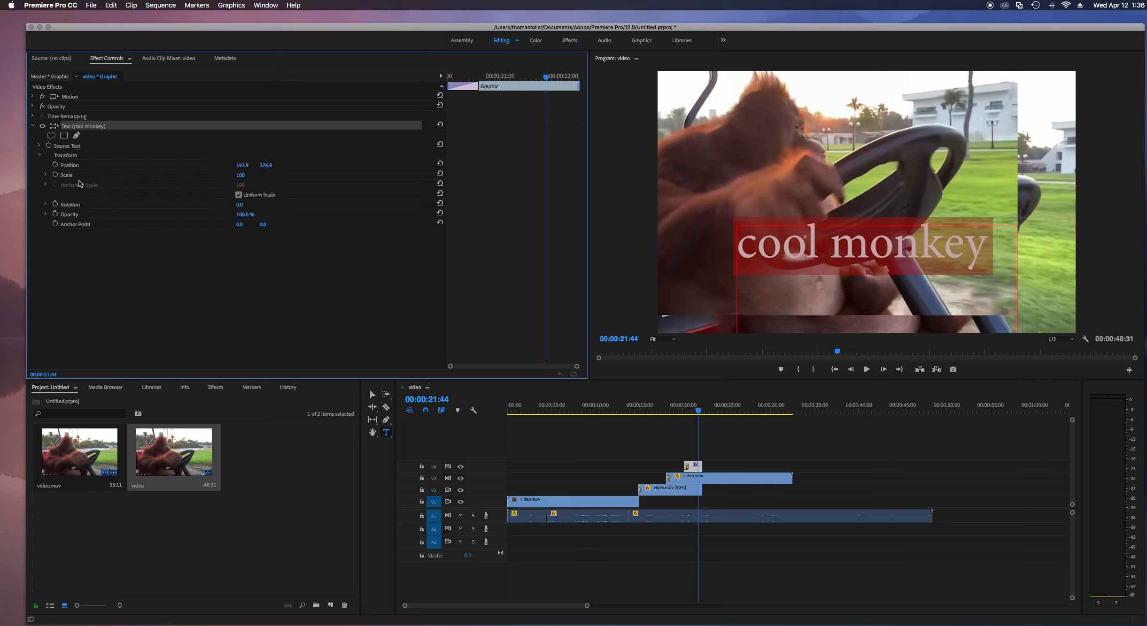
{"action": "left_click", "coordinate": [33, 127]}
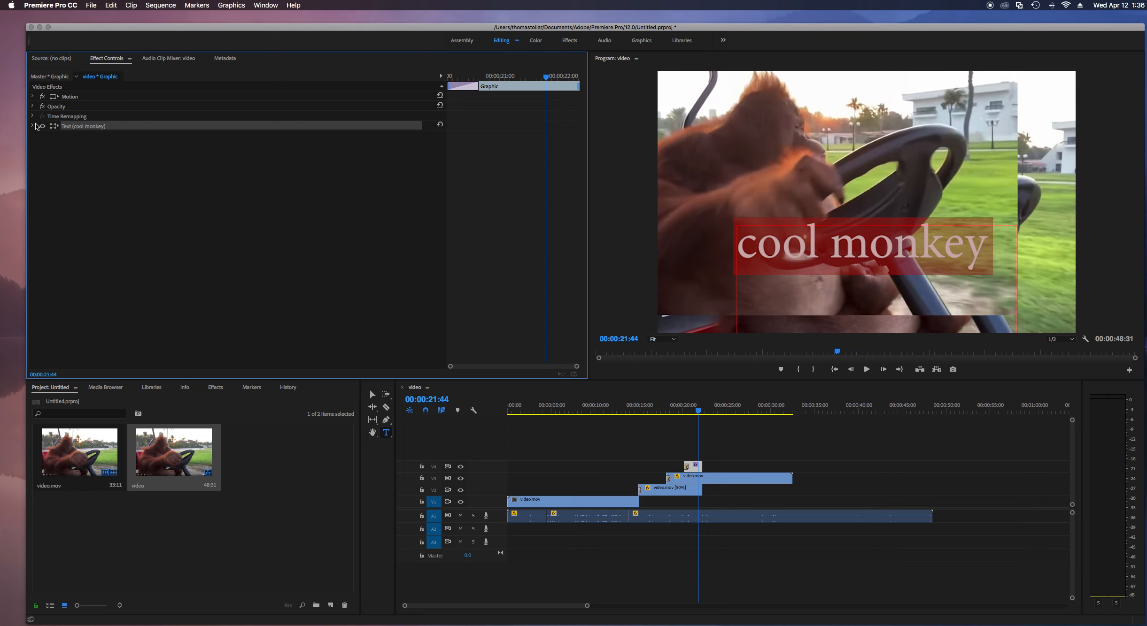
{"action": "left_click", "coordinate": [33, 127]}
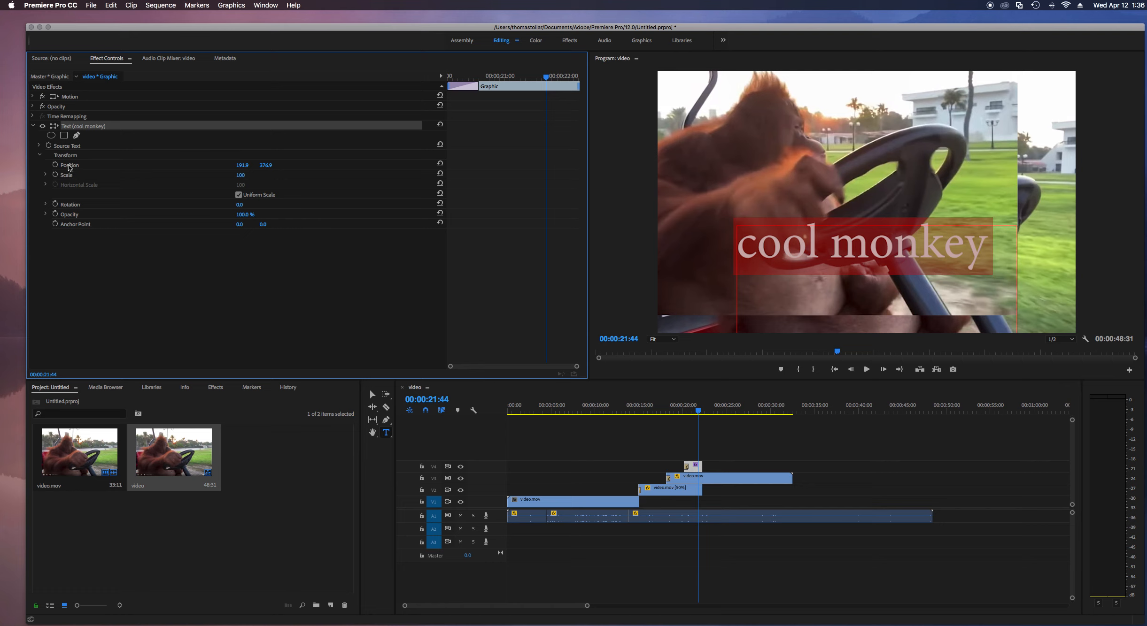